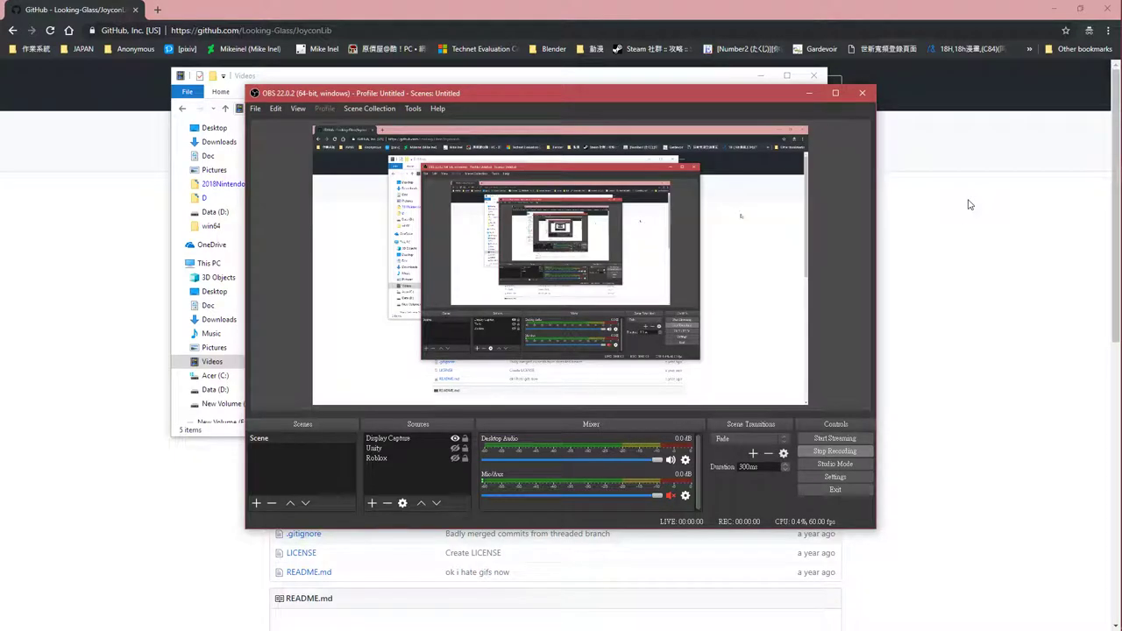
# Bring the JoyconLib GitHub page to the front and scroll through its README.
pyautogui.click(967, 208)
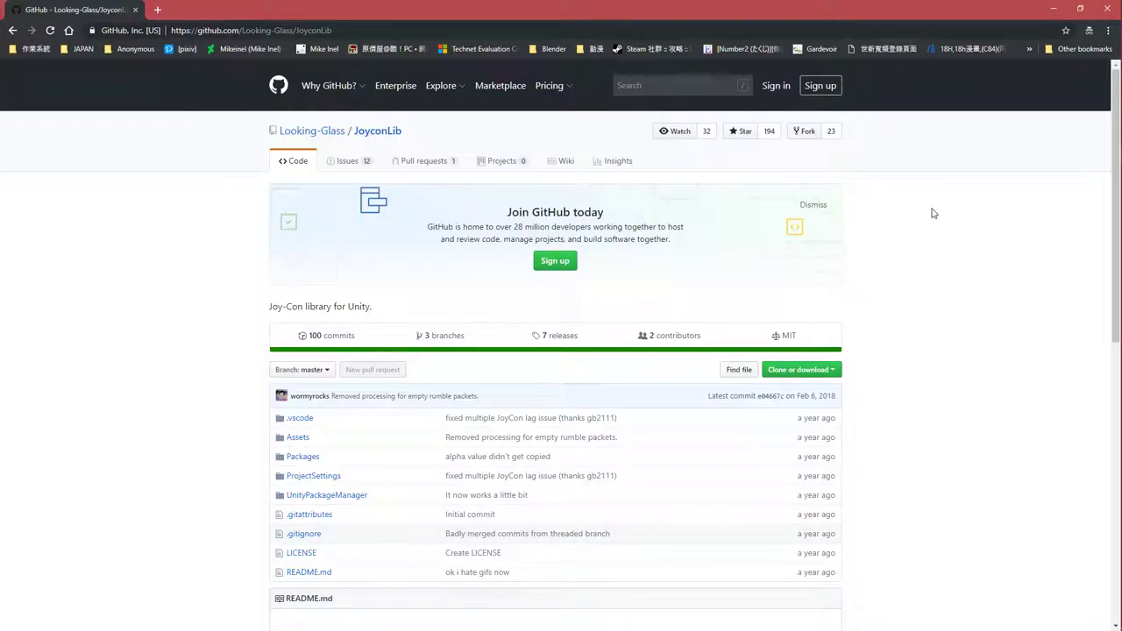
pyautogui.scroll(-3, 945, 231)
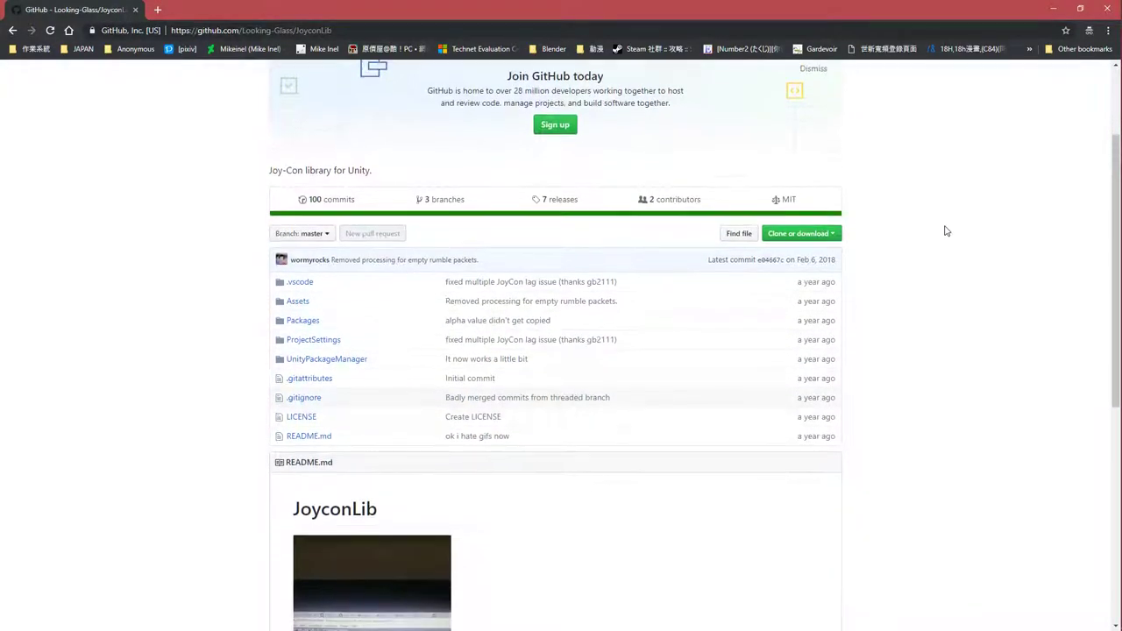
pyautogui.scroll(-2, 926, 218)
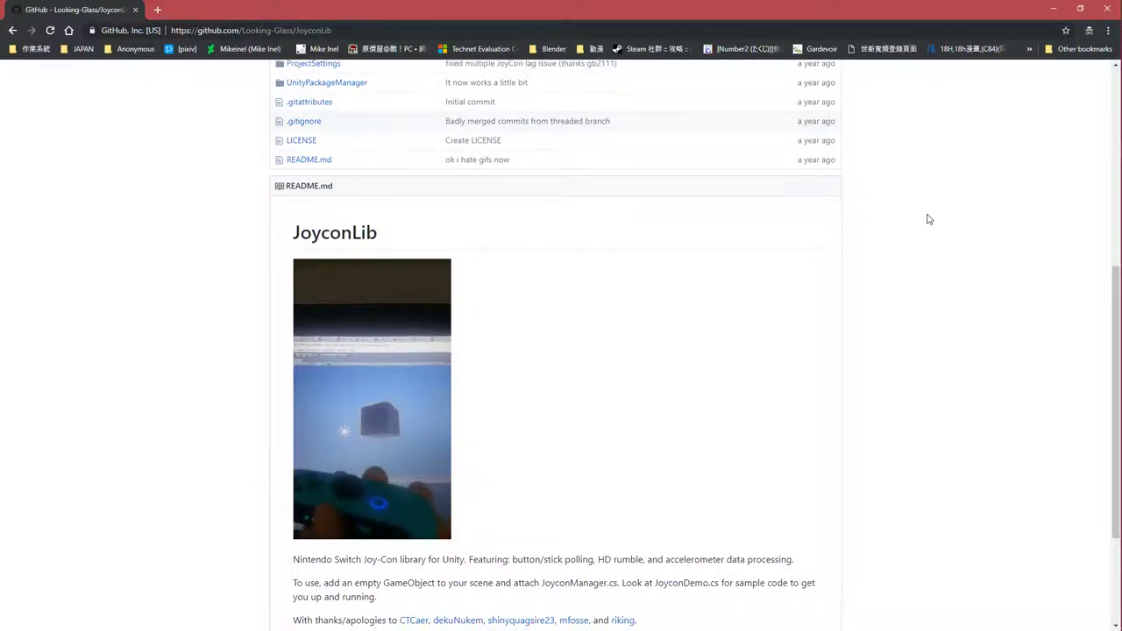
pyautogui.scroll(-2, 929, 218)
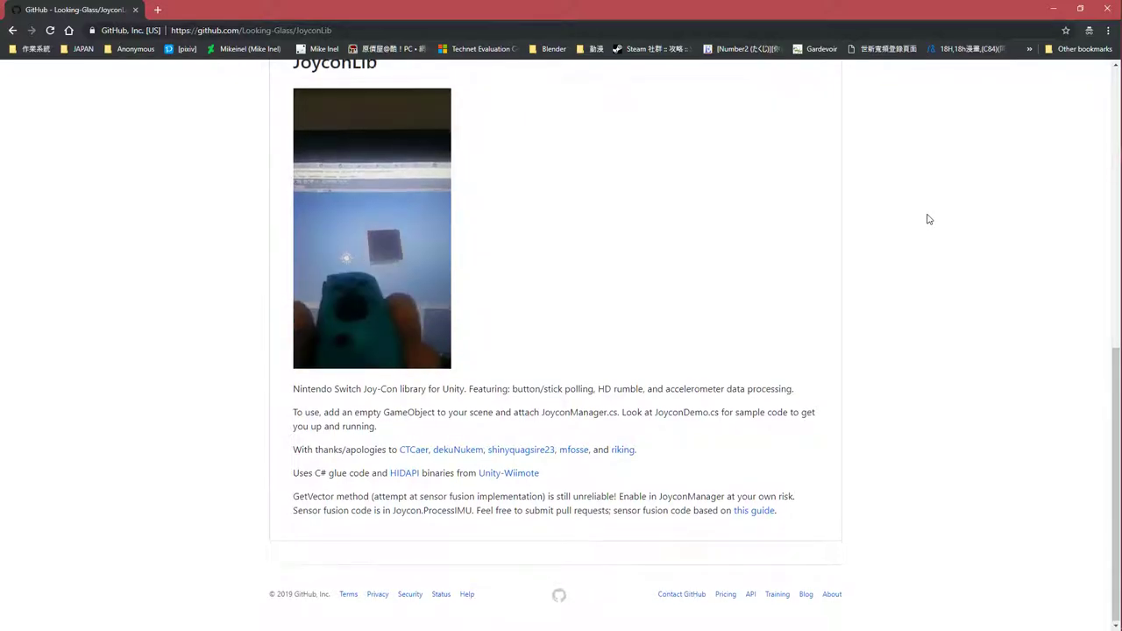
pyautogui.scroll(5, 935, 220)
pyautogui.scroll(2, 936, 219)
# Request the Looking-Glass/JoyconLib repository as a ZIP download.
pyautogui.click(799, 369)
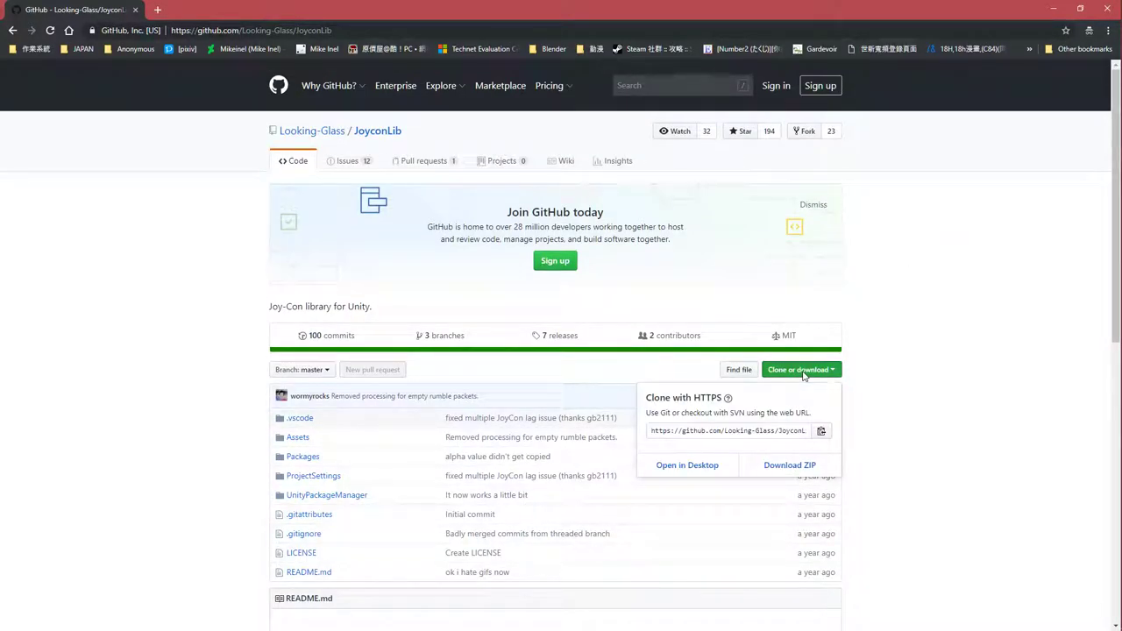
pyautogui.click(788, 473)
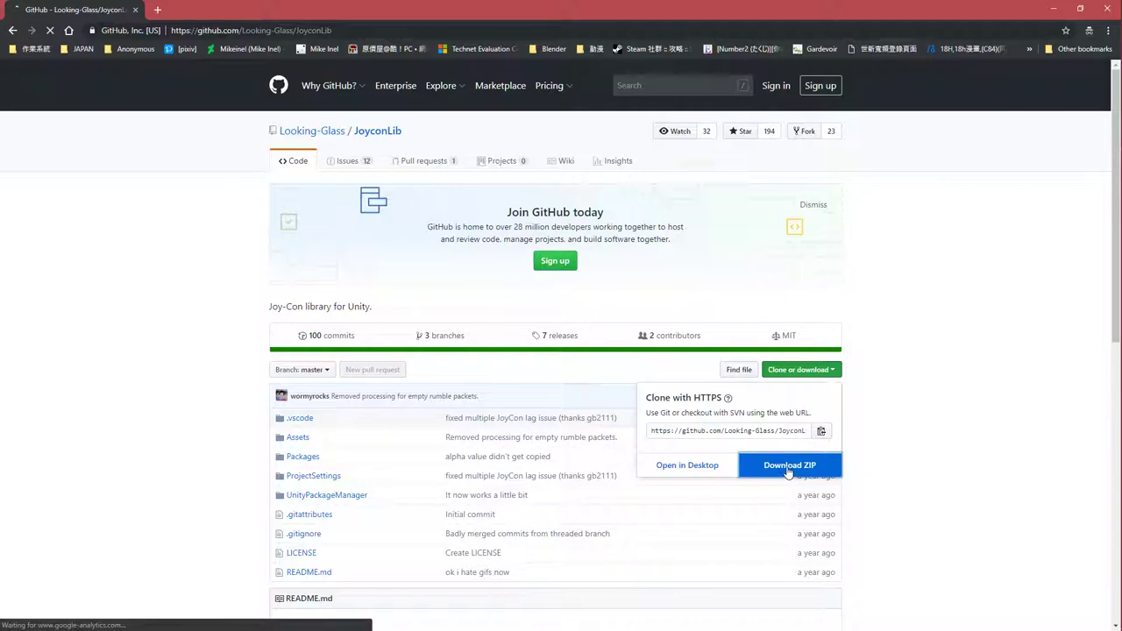
pyautogui.click(921, 360)
# Open Unity Hub and check the installed Unity versions.
pyautogui.moveTo(1091, 500)
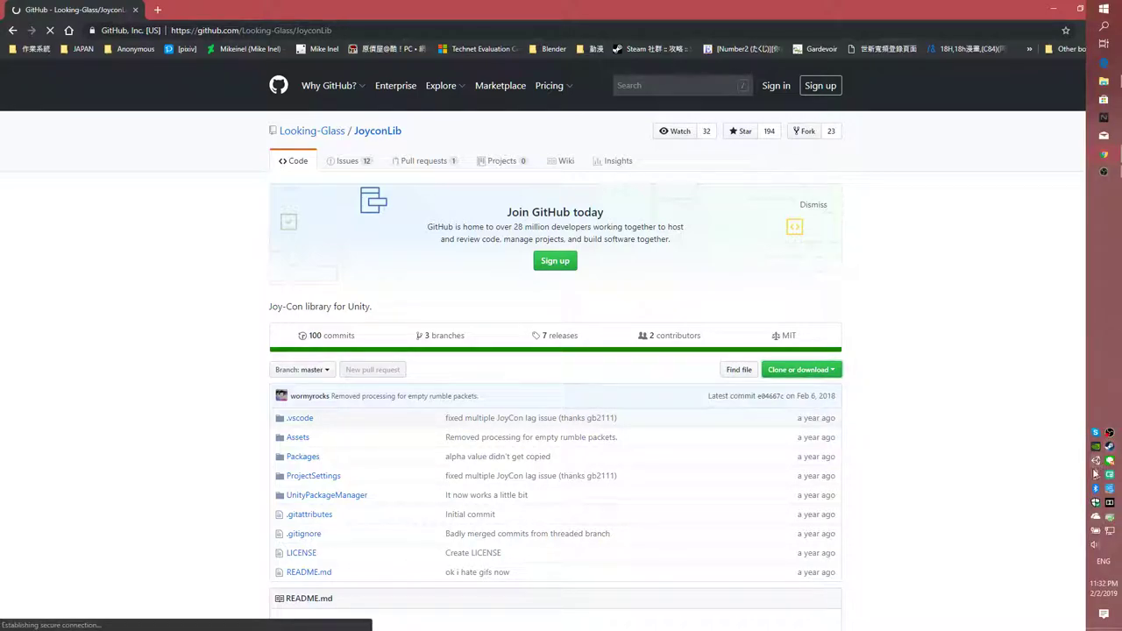
pyautogui.click(1095, 473)
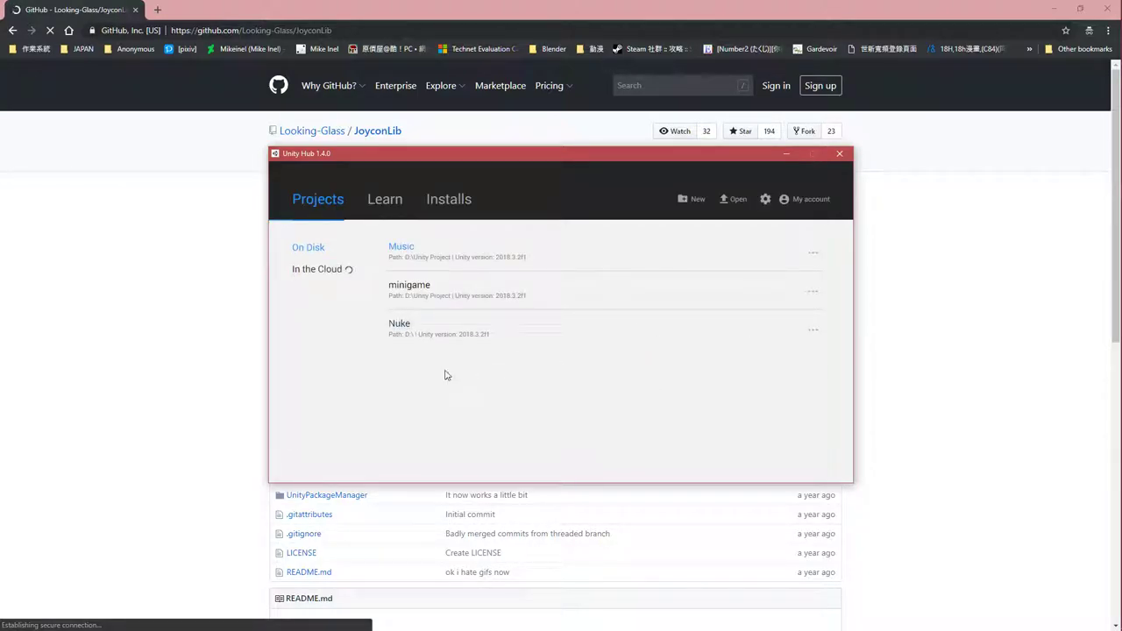
pyautogui.click(428, 205)
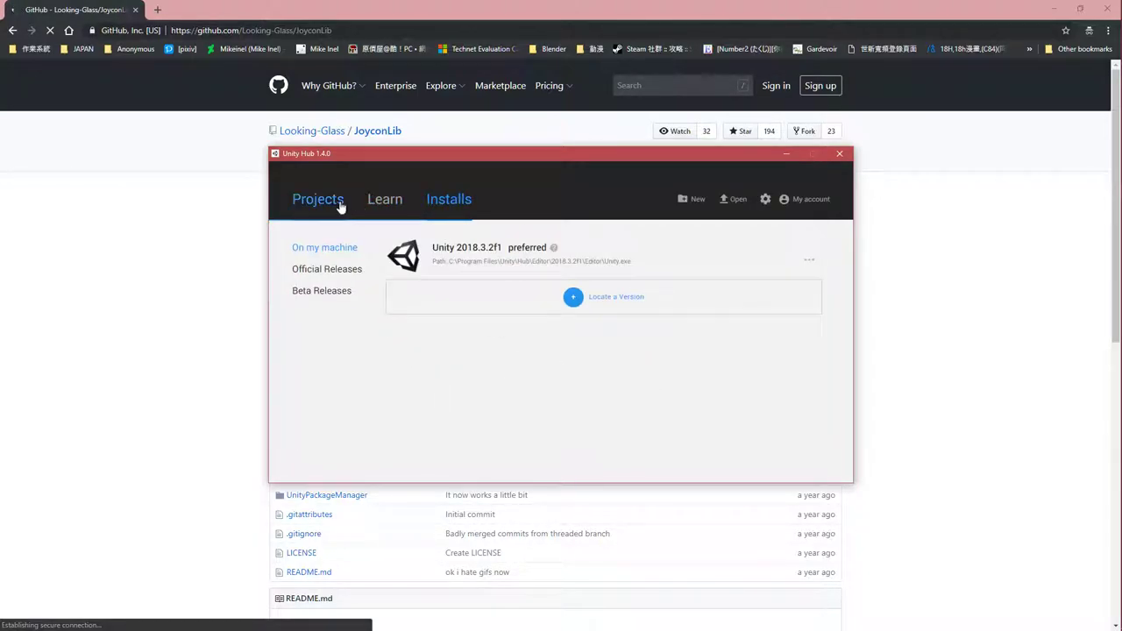
pyautogui.click(317, 199)
# Create a new 3D project named JoyconLibToUnity.
pyautogui.click(695, 204)
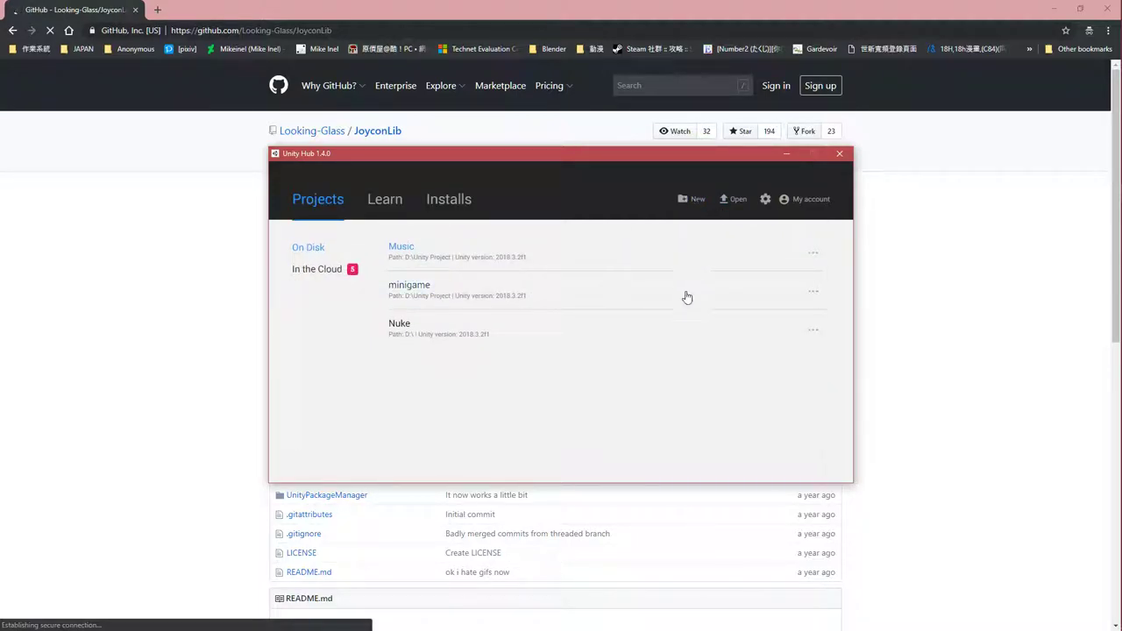
pyautogui.moveTo(467, 282); pyautogui.dragTo(256, 284)
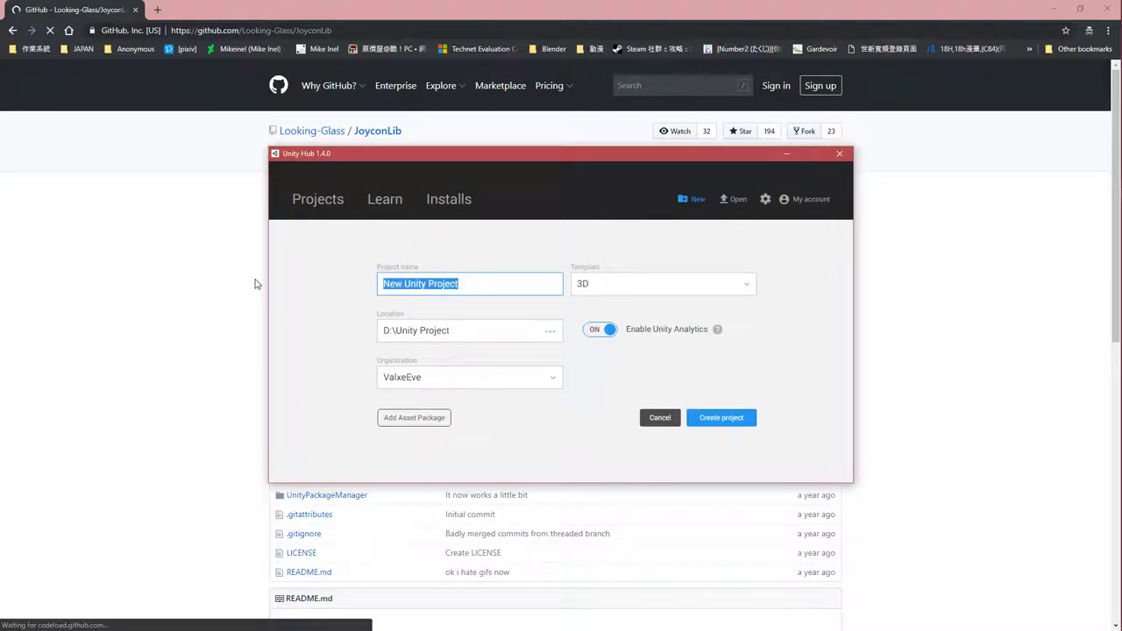
pyautogui.write('Unity')
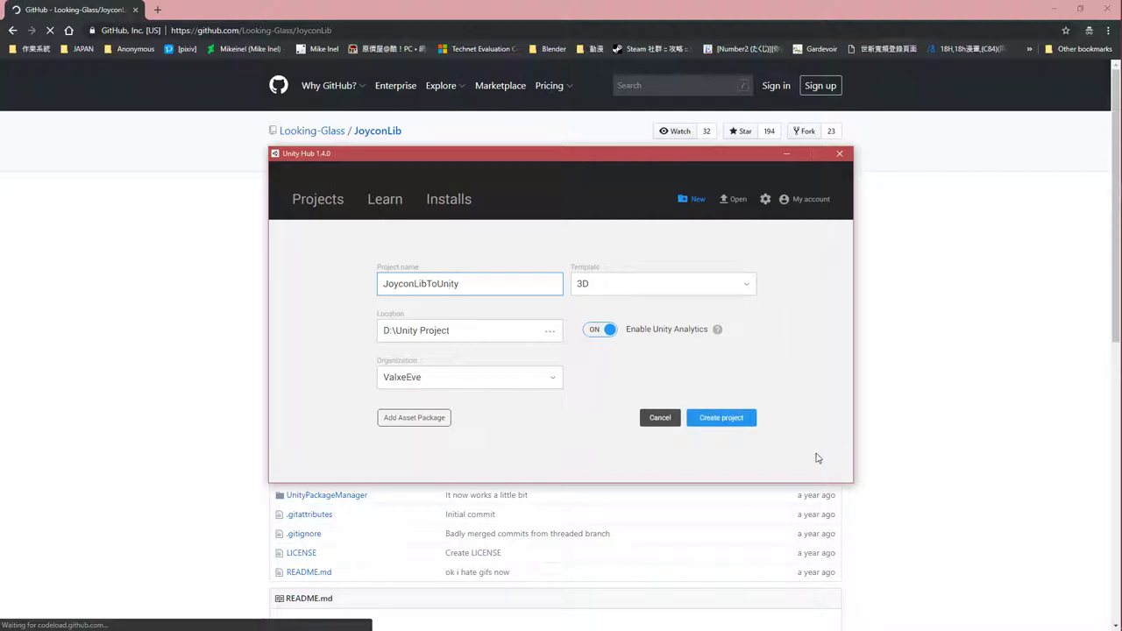
pyautogui.click(737, 422)
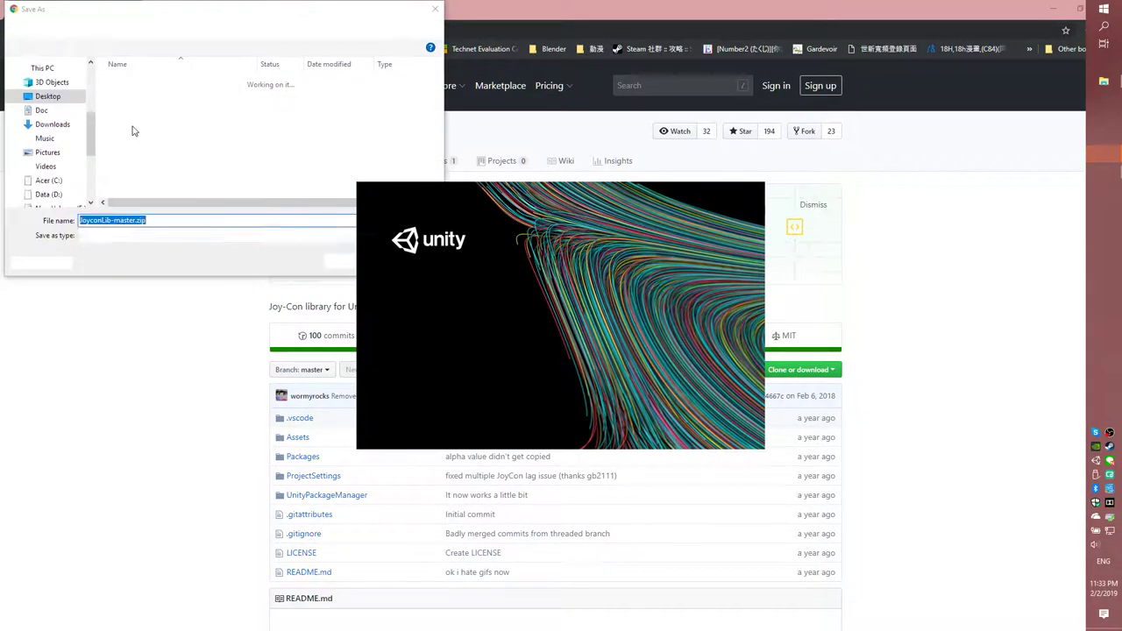
# Browse the Save As dialog to the Unity Project folder on drive D.
pyautogui.click(48, 195)
pyautogui.scroll(-5, 186, 137)
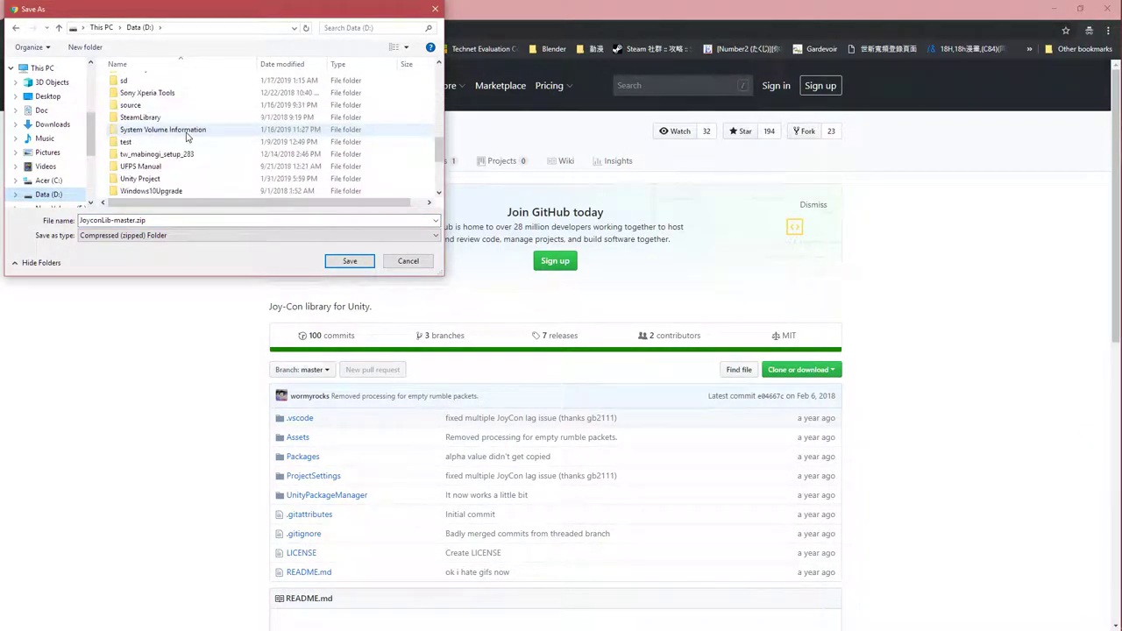
pyautogui.scroll(-1, 185, 132)
pyautogui.scroll(-1, 176, 122)
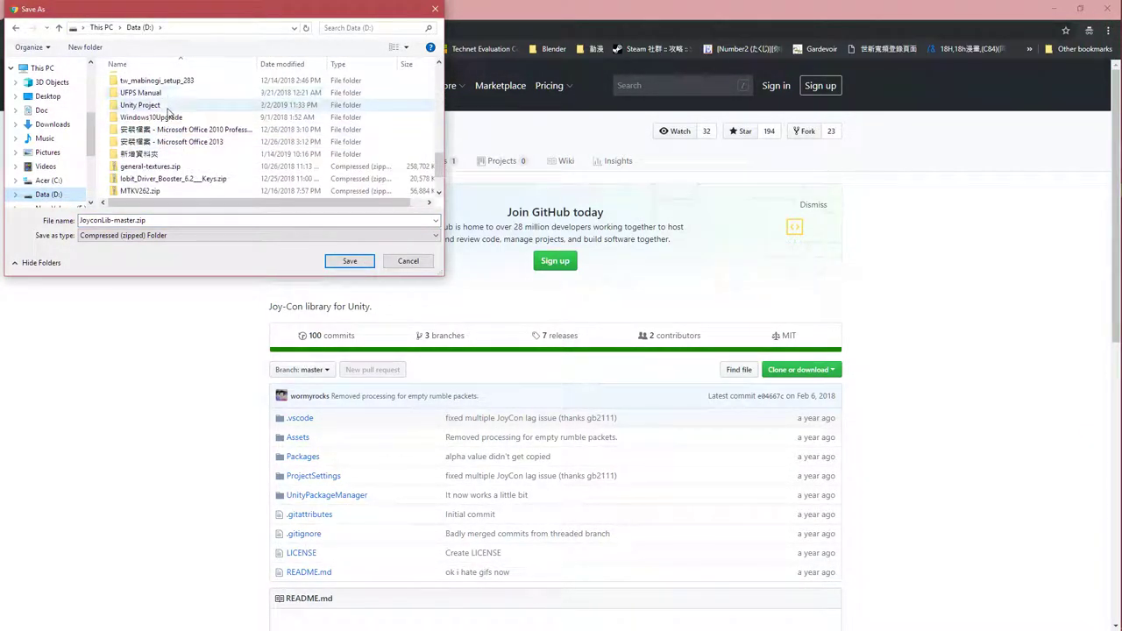
pyautogui.doubleClick(165, 107)
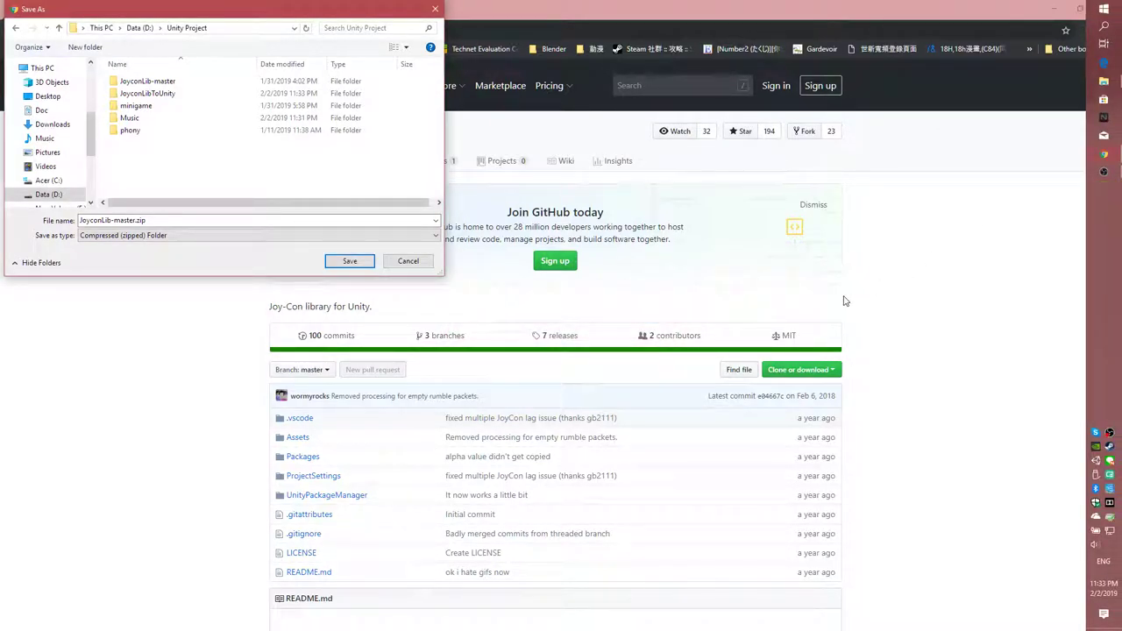
pyautogui.moveTo(1113, 176)
pyautogui.doubleClick(185, 93)
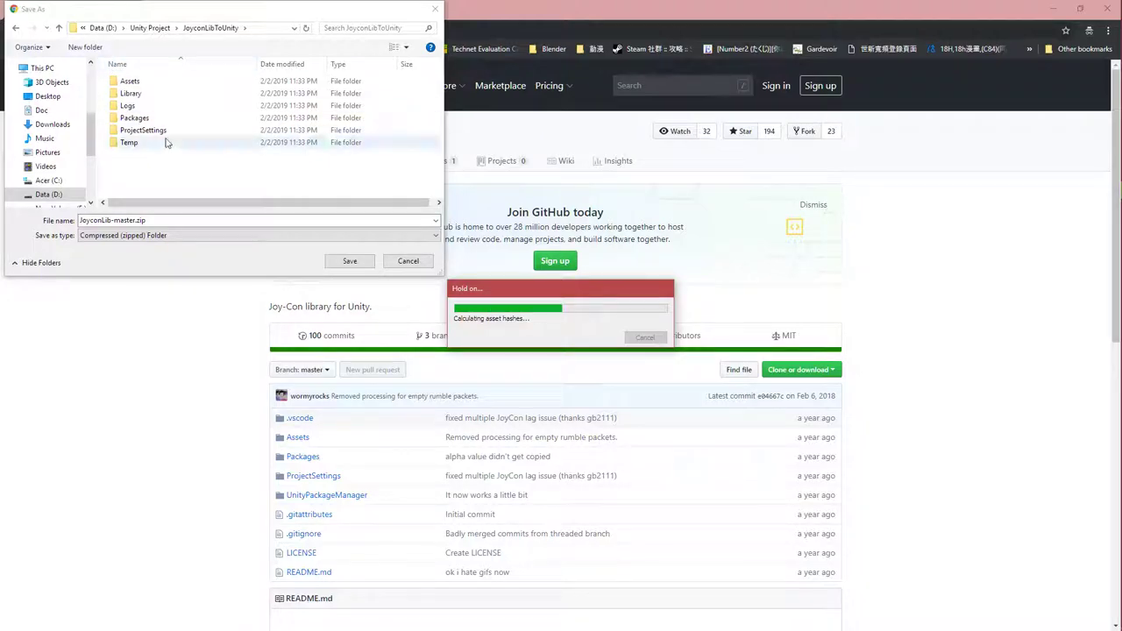
pyautogui.doubleClick(130, 81)
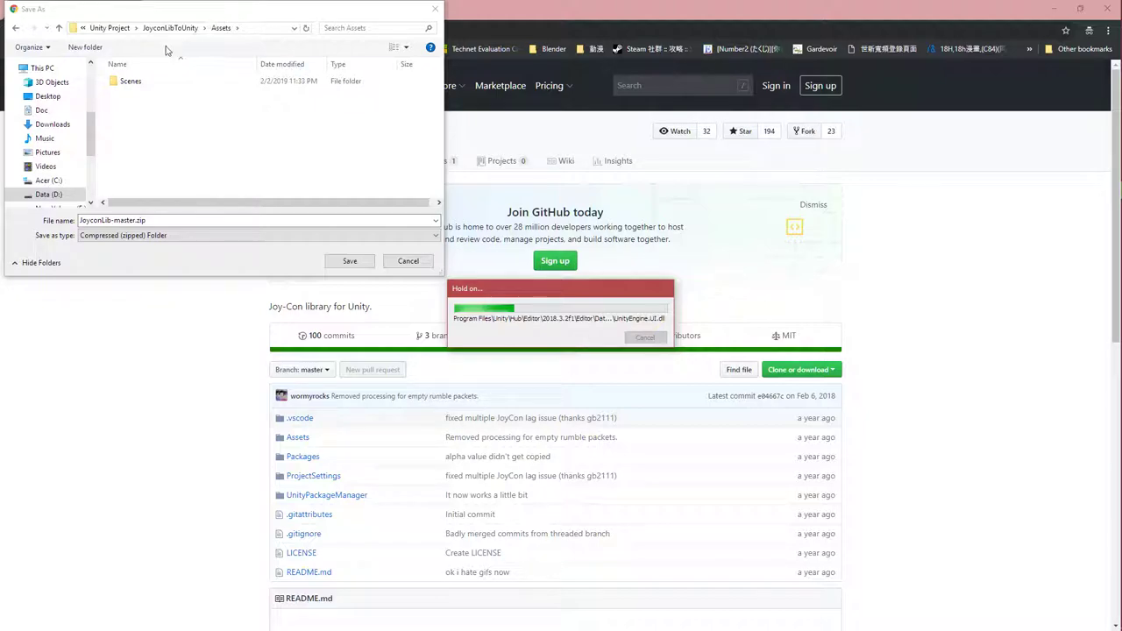
pyautogui.click(119, 29)
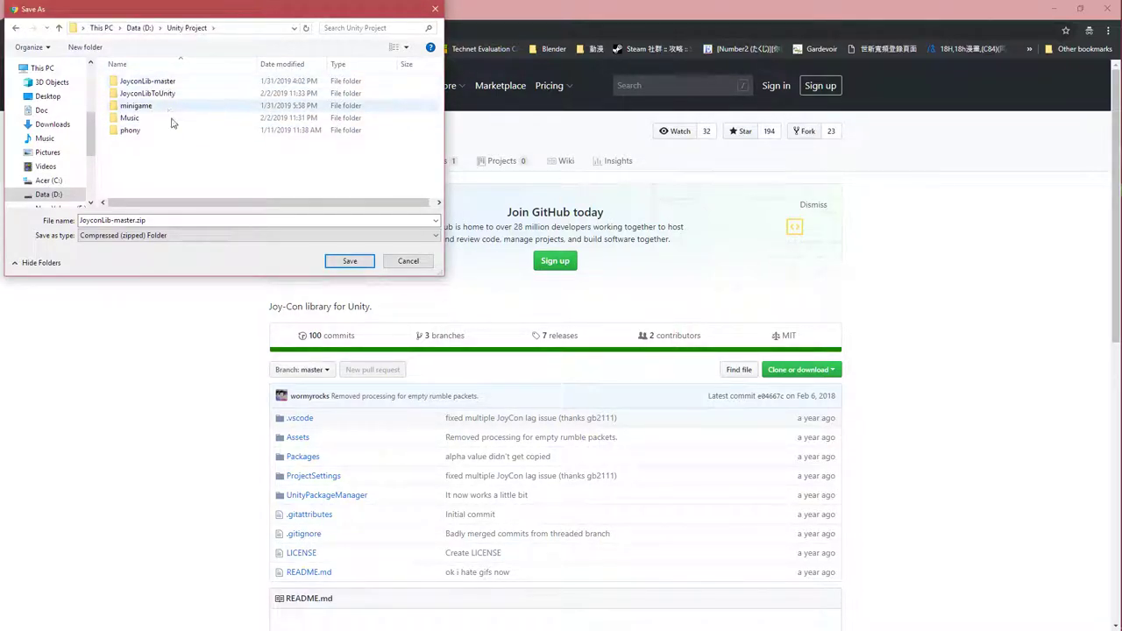
pyautogui.click(349, 262)
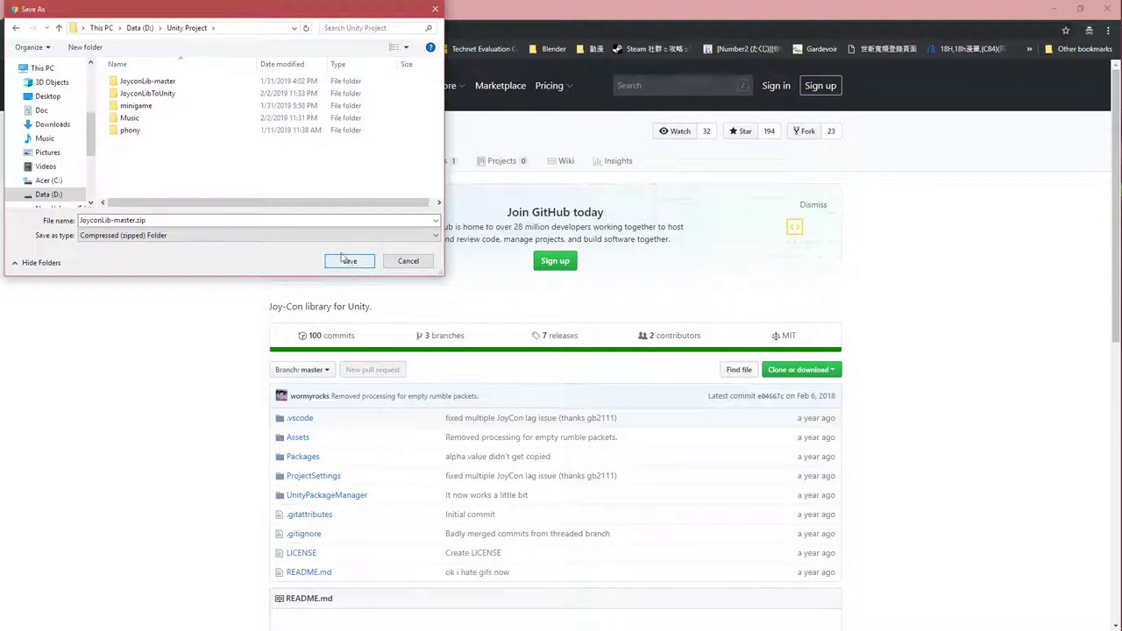
# Delete the old JoyconLib-master folder from Unity Project.
pyautogui.rightClick(225, 88)
pyautogui.click(176, 83)
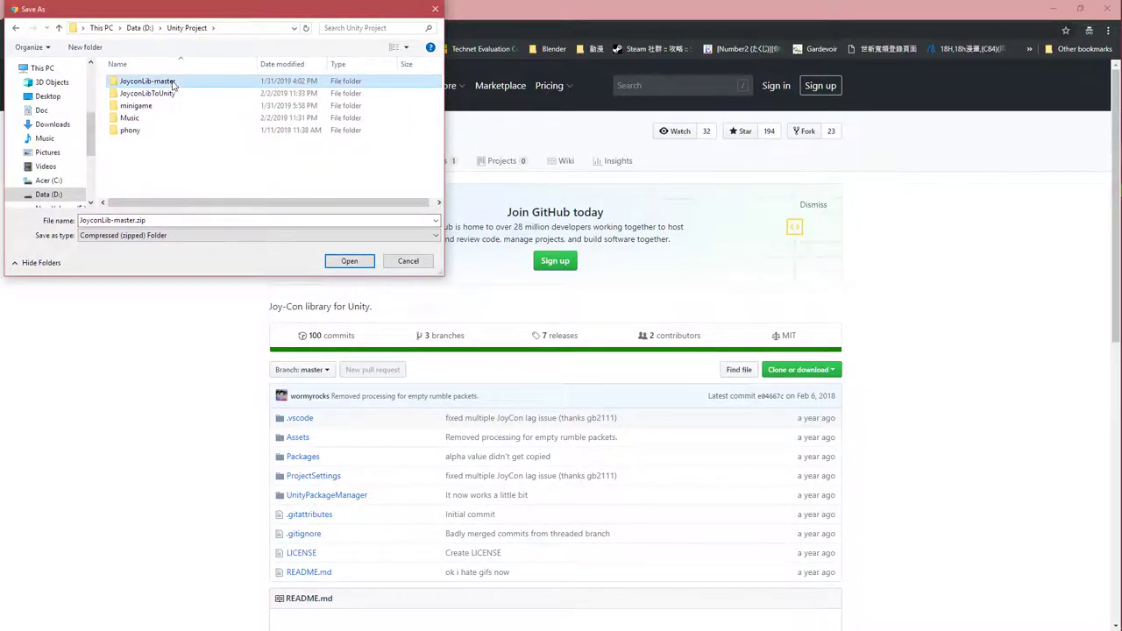
pyautogui.rightClick(175, 83)
pyautogui.click(210, 329)
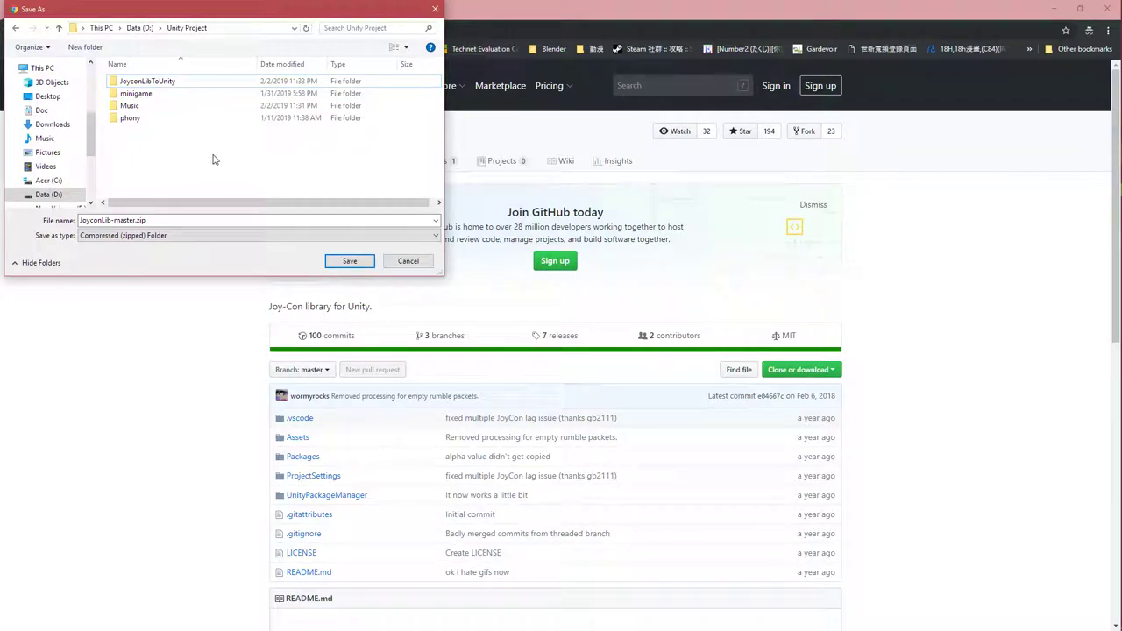
# Save JoyconLib-master.zip into Unity Project after dismissing the location-unavailable errors.
pyautogui.click(349, 262)
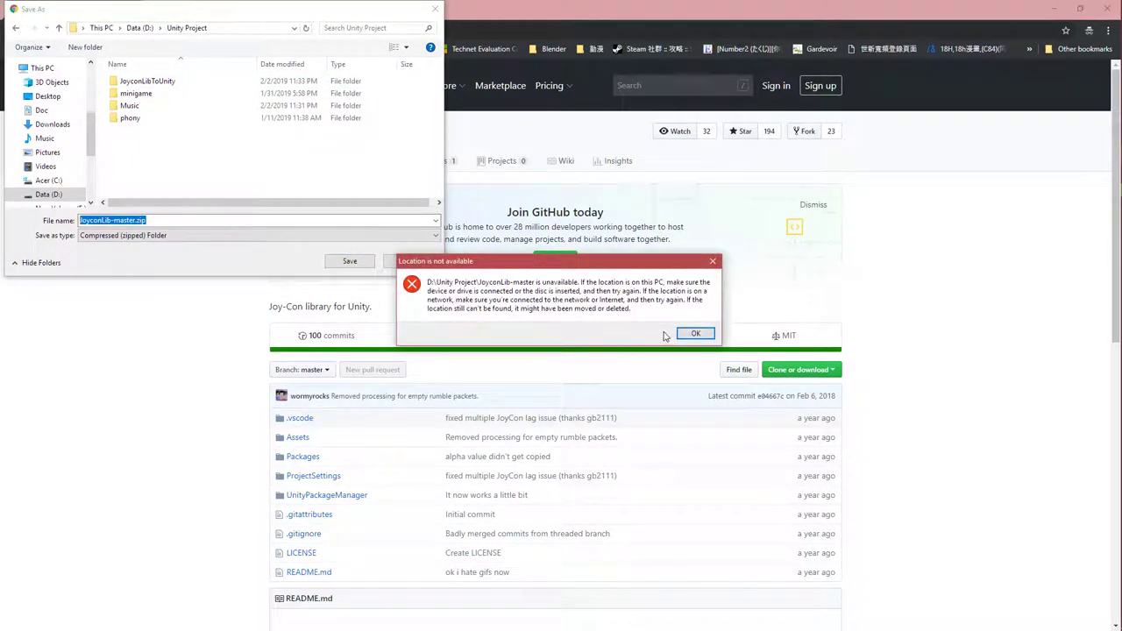
pyautogui.click(698, 332)
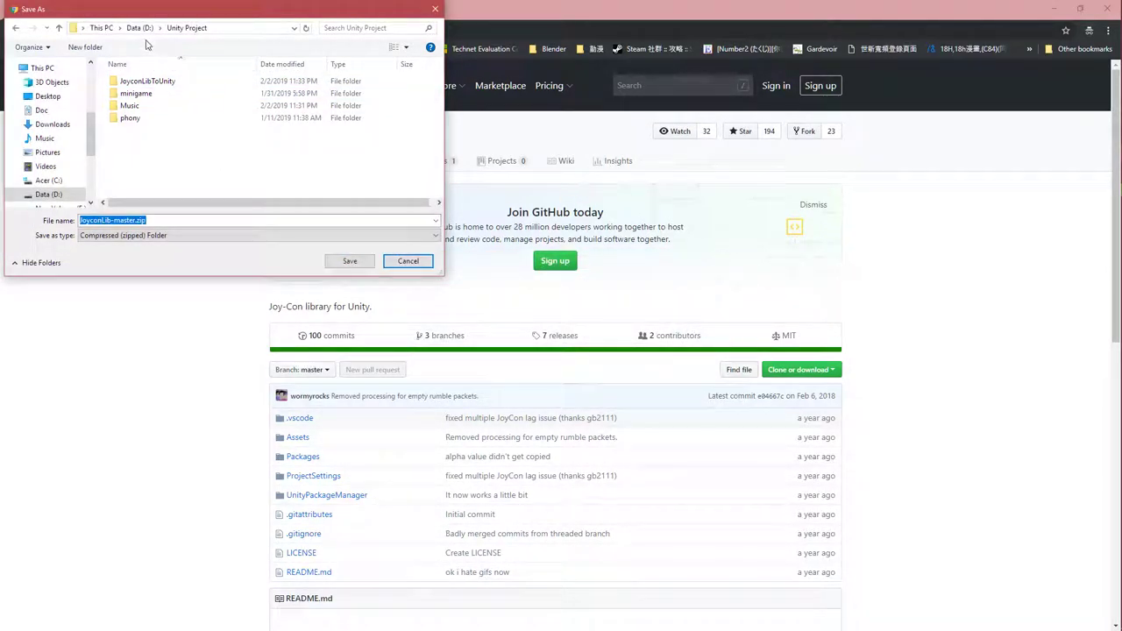
pyautogui.click(354, 262)
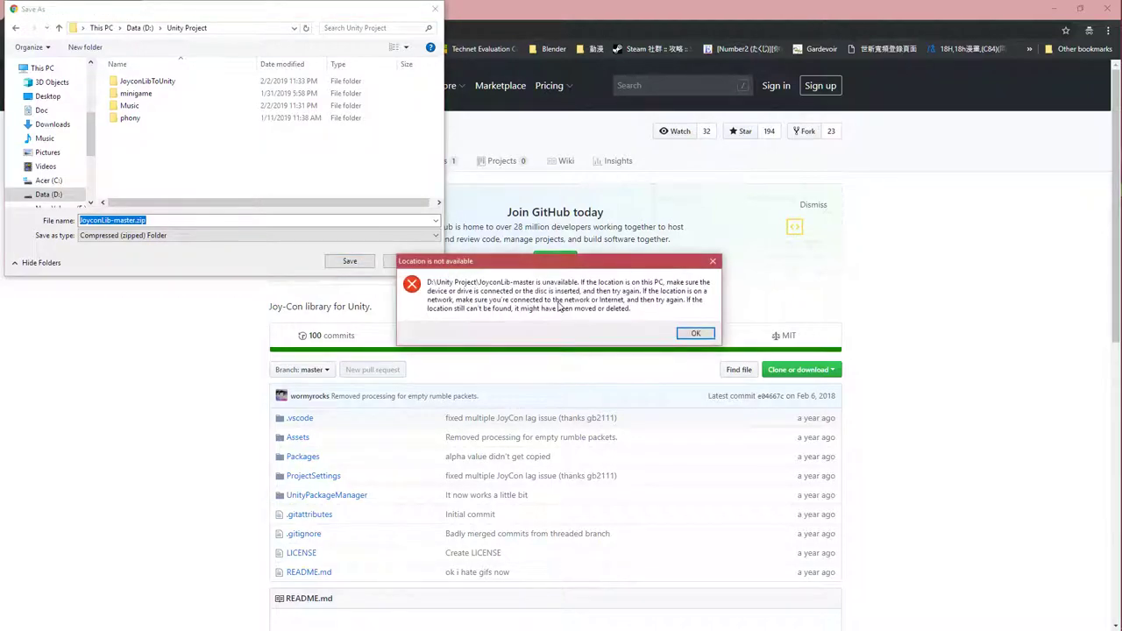
pyautogui.click(688, 337)
pyautogui.click(160, 80)
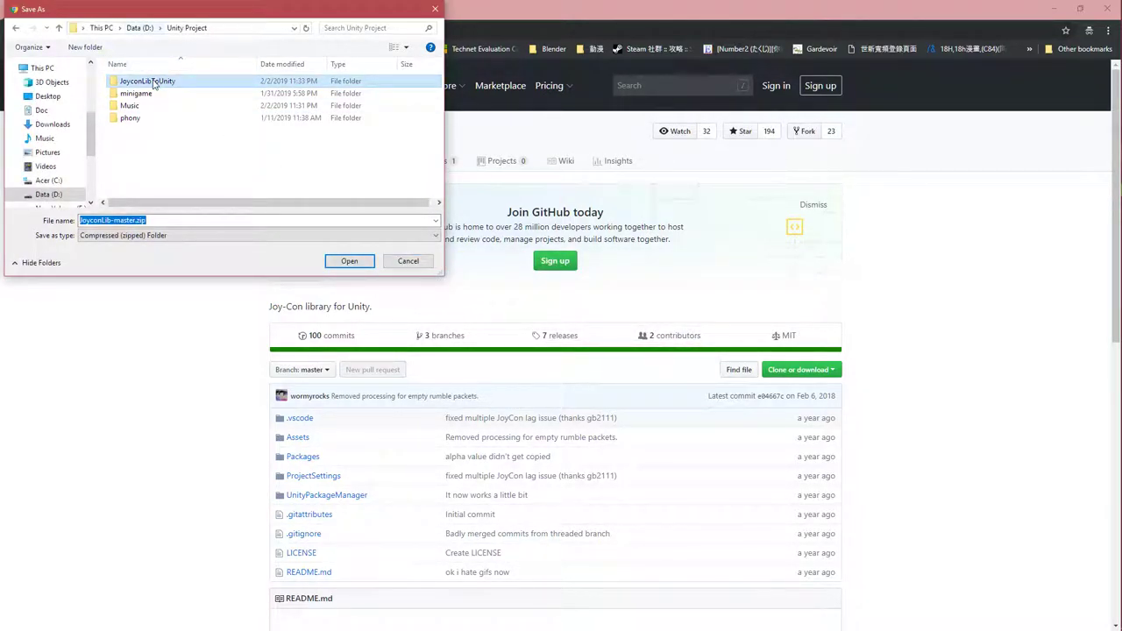
pyautogui.doubleClick(153, 83)
pyautogui.click(156, 28)
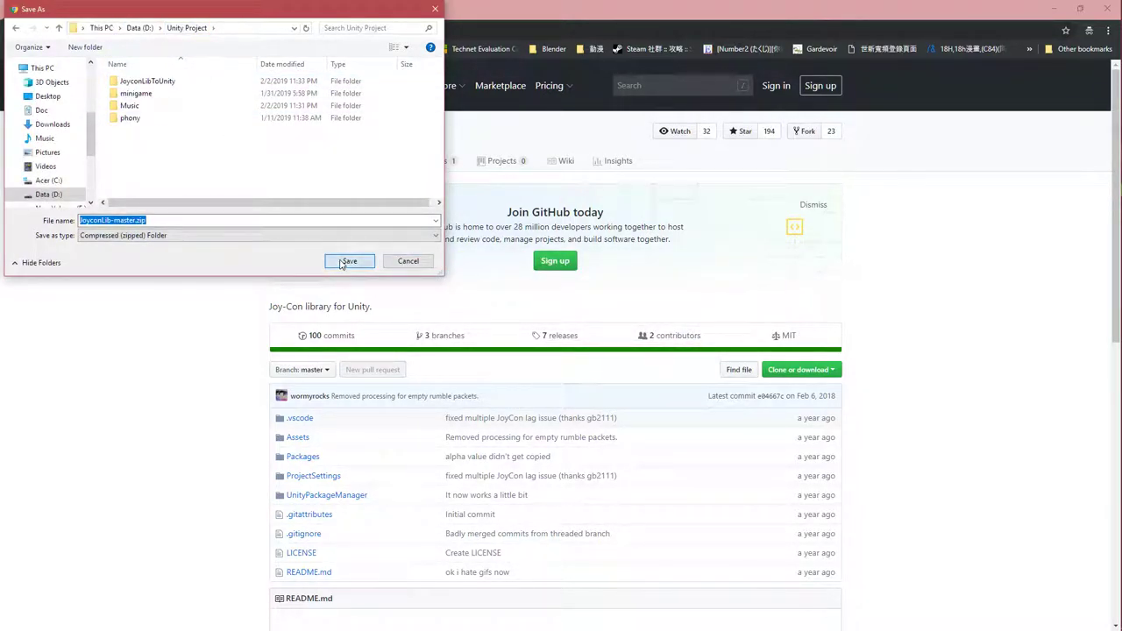
pyautogui.click(349, 261)
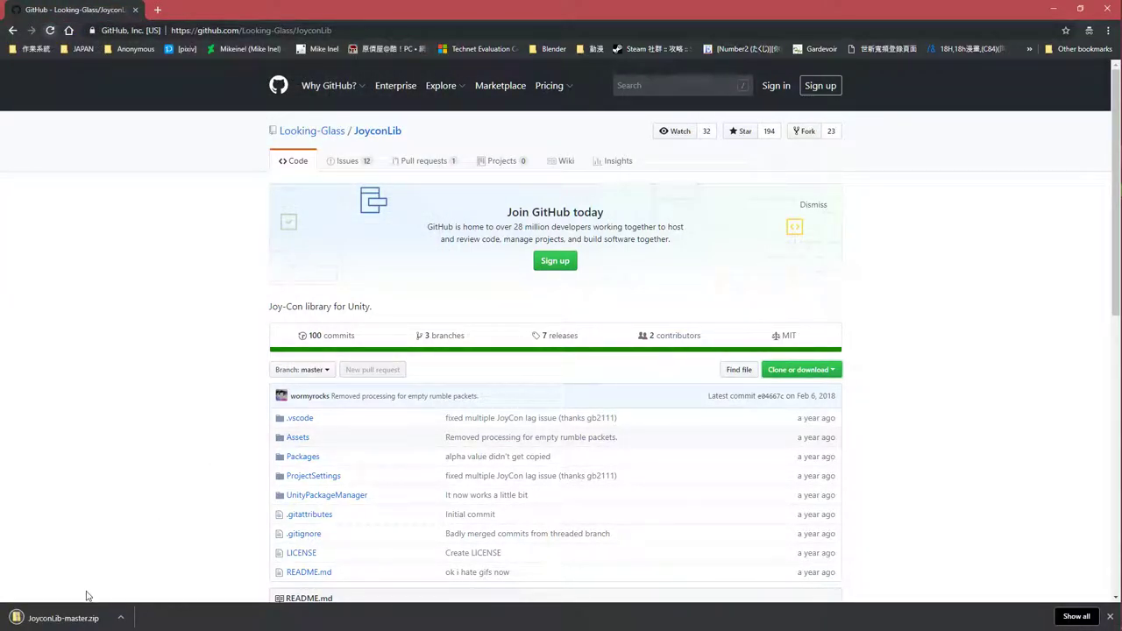
# Show the downloaded zip in its folder and extract it to a JoyconLib-master subfolder.
pyautogui.rightClick(82, 616)
pyautogui.click(112, 582)
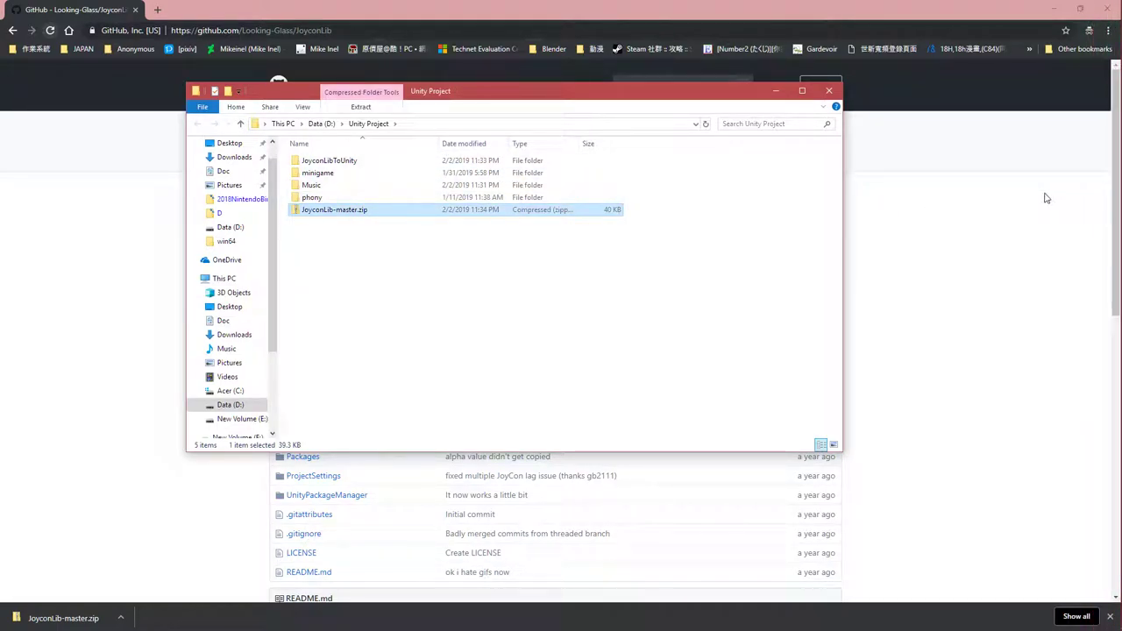
pyautogui.rightClick(314, 209)
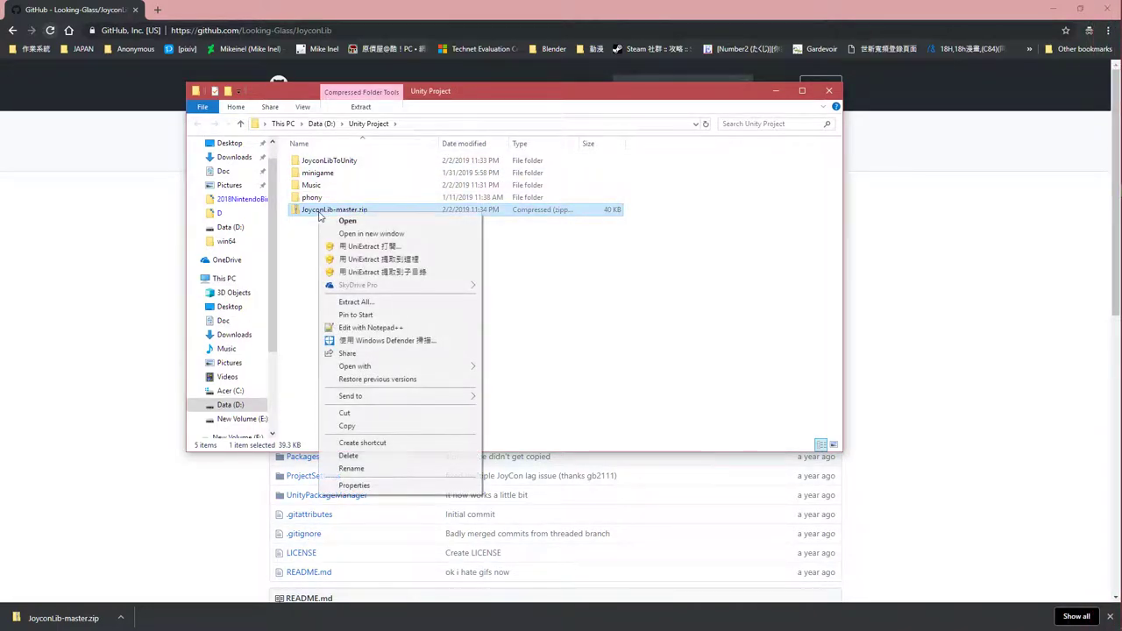
pyautogui.click(405, 273)
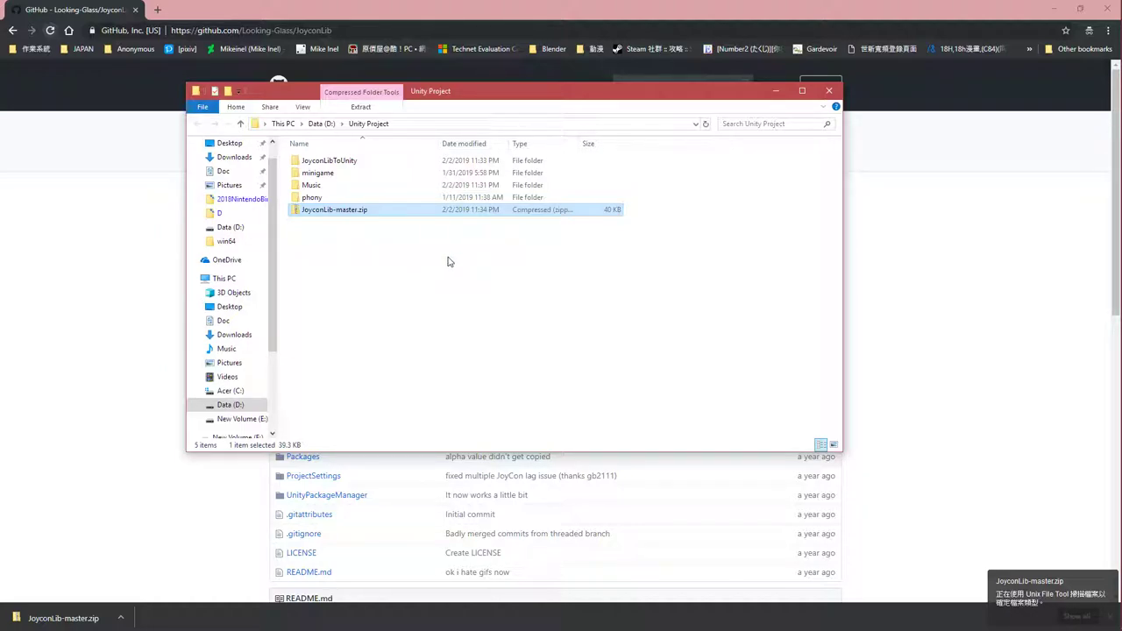
# Navigate into JoyconLib-master\Assets\JoyconLib_plugins\win64.
pyautogui.moveTo(1118, 200)
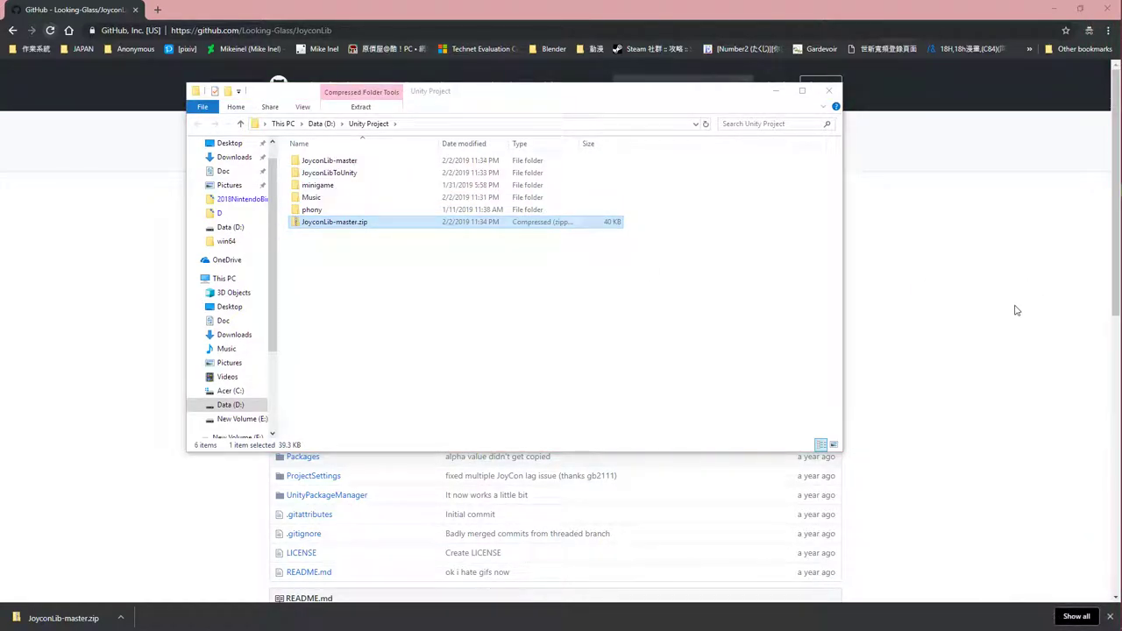
pyautogui.click(340, 162)
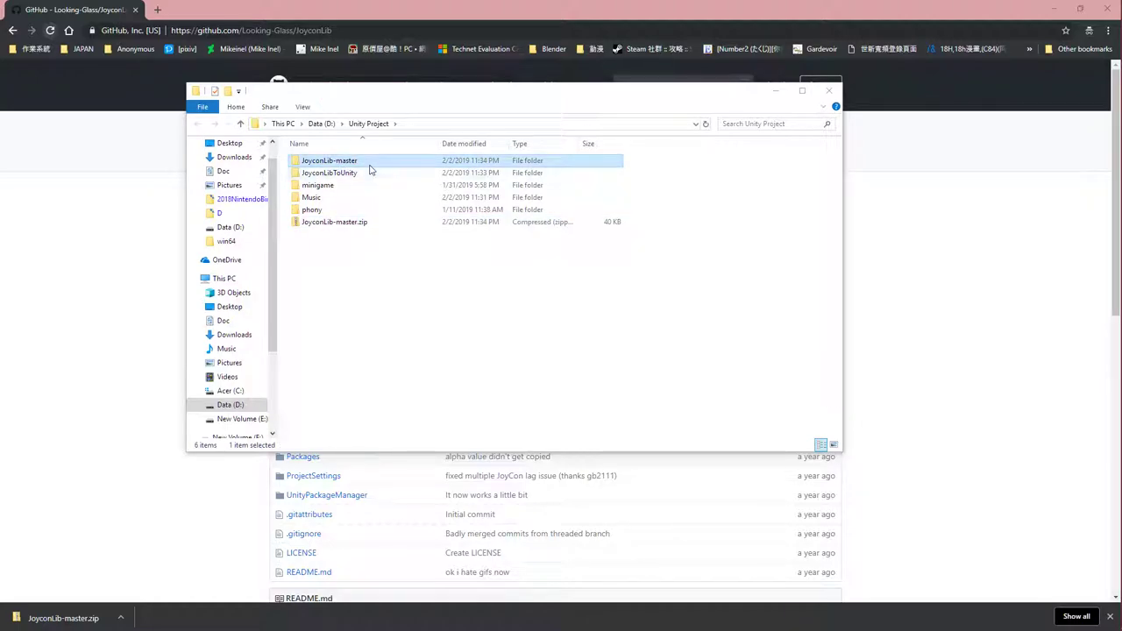
pyautogui.doubleClick(369, 170)
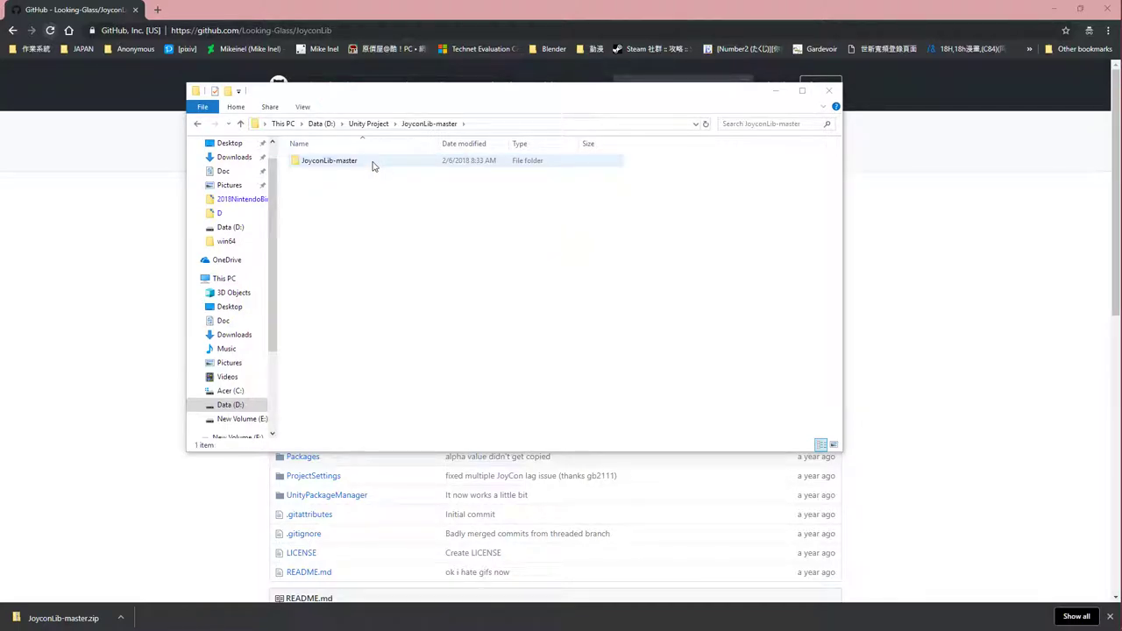
pyautogui.doubleClick(372, 164)
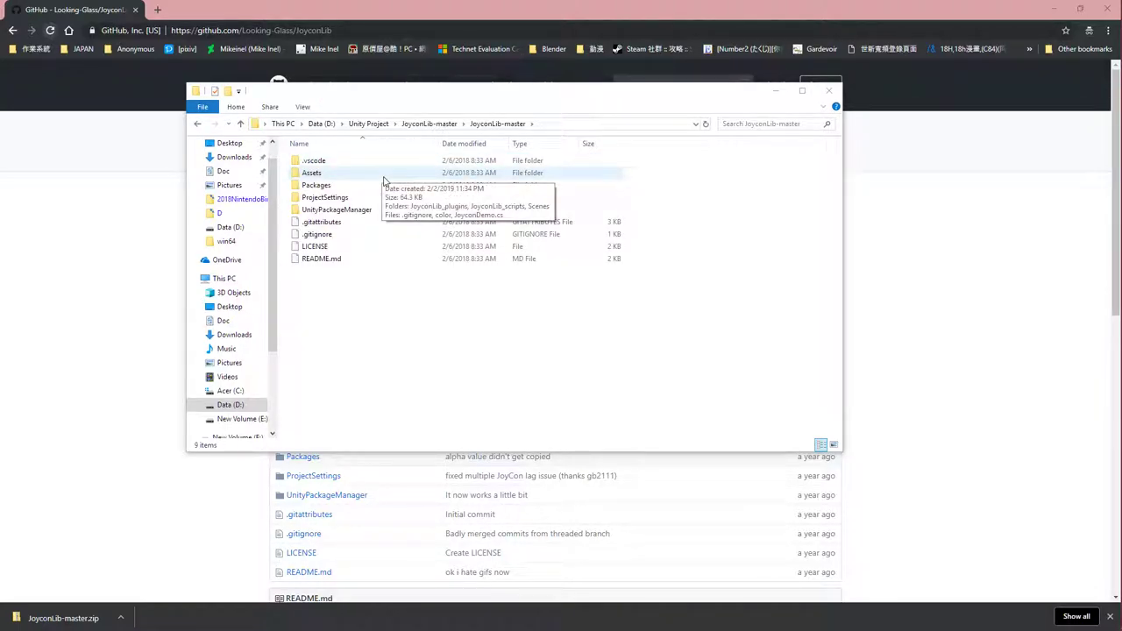
pyautogui.doubleClick(383, 175)
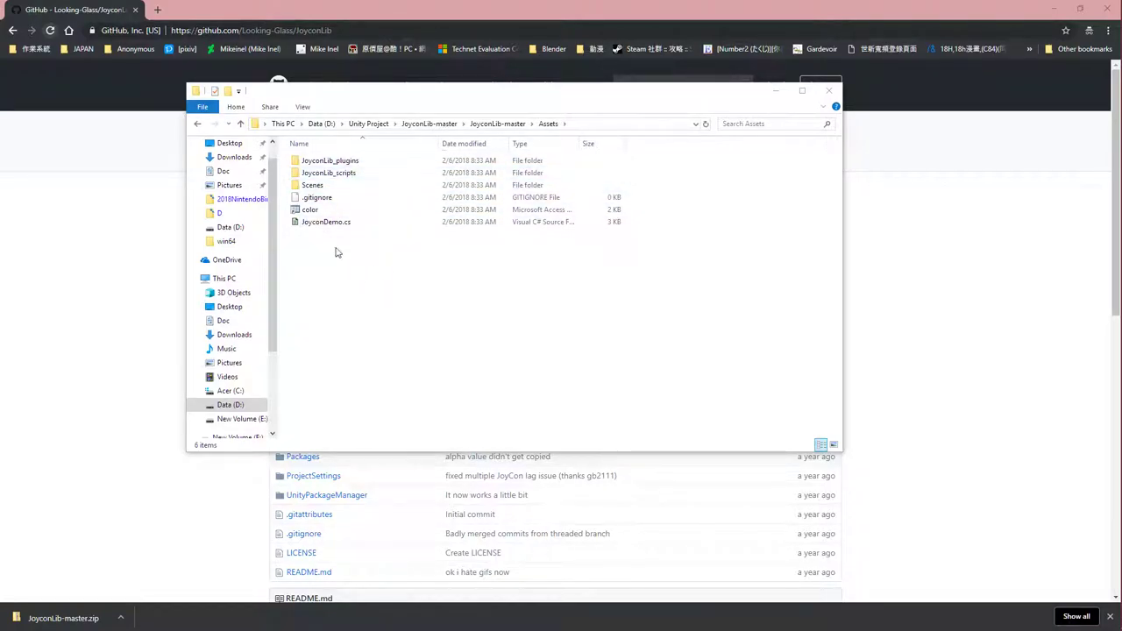
pyautogui.doubleClick(393, 173)
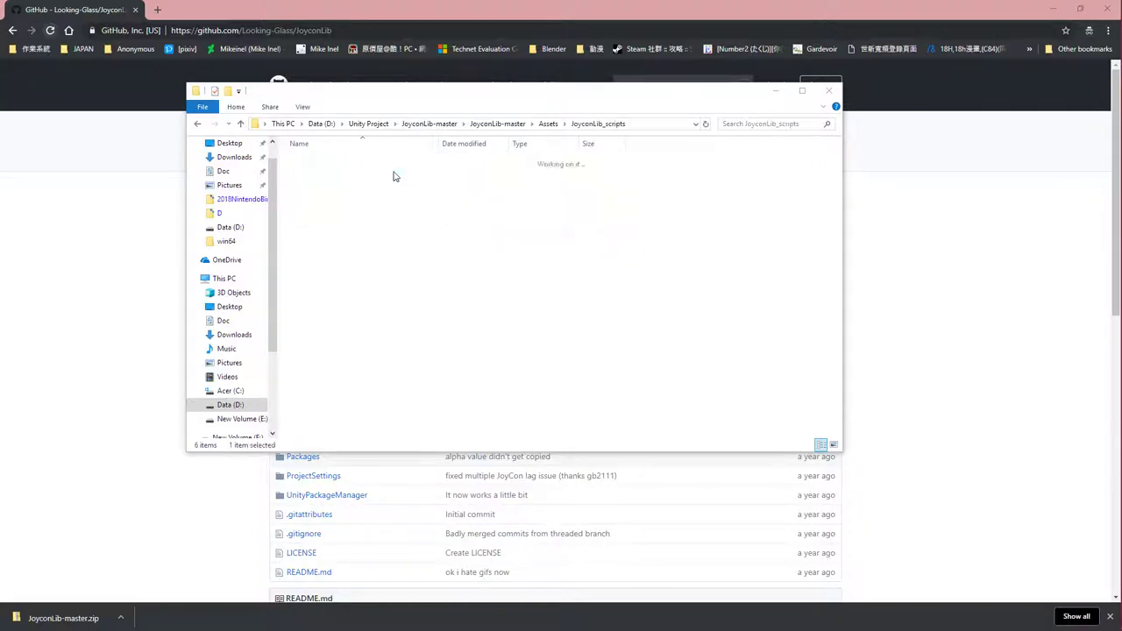
pyautogui.click(548, 124)
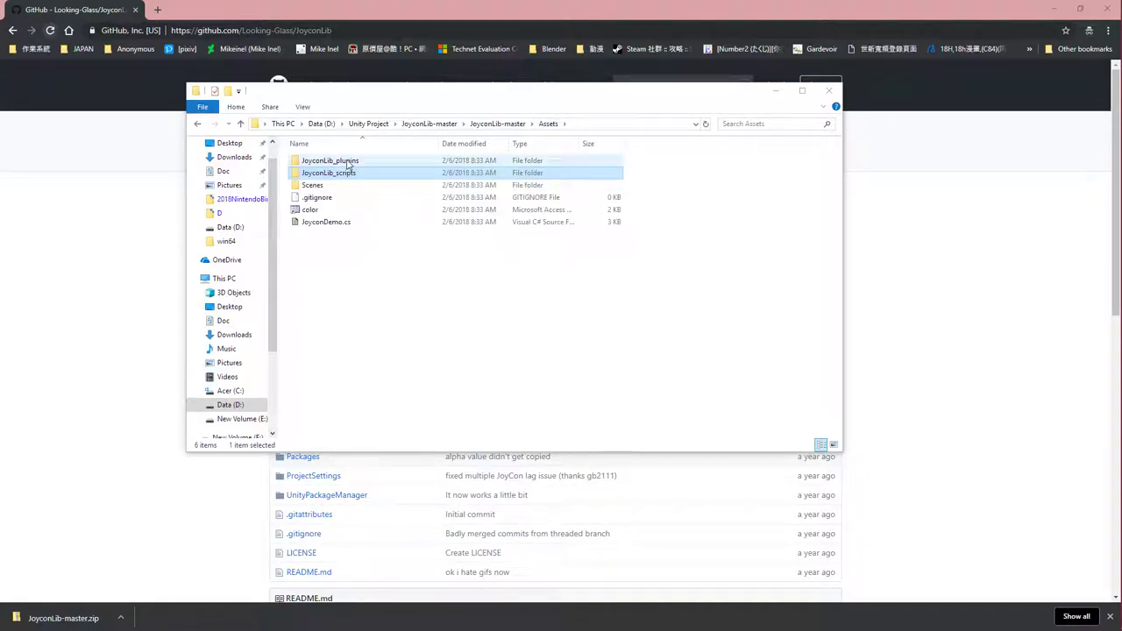
pyautogui.doubleClick(348, 164)
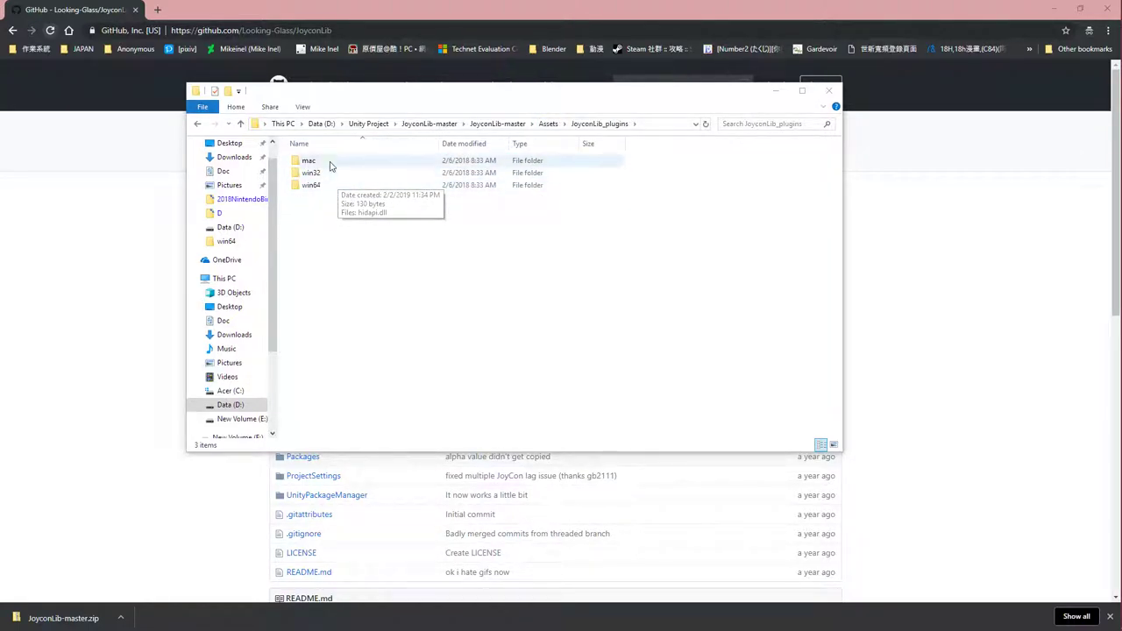
pyautogui.doubleClick(311, 186)
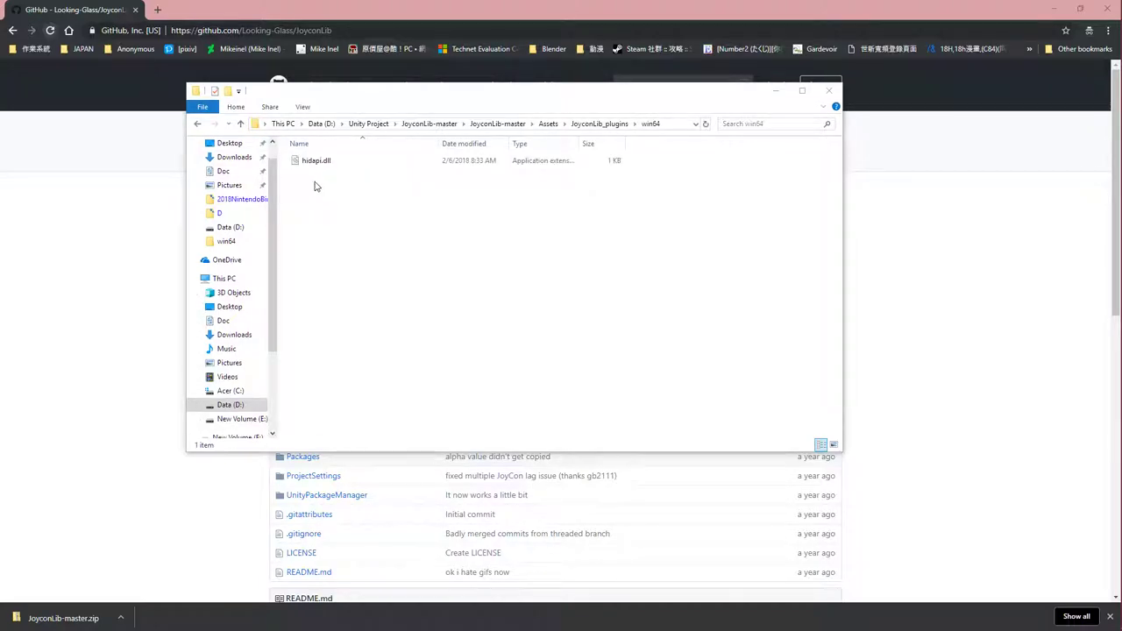
# Check that hidapi.dll is only 130 bytes, then minimize Explorer back to GitHub.
pyautogui.hotkey('alt', 'Tab')
pyautogui.press('Tab')
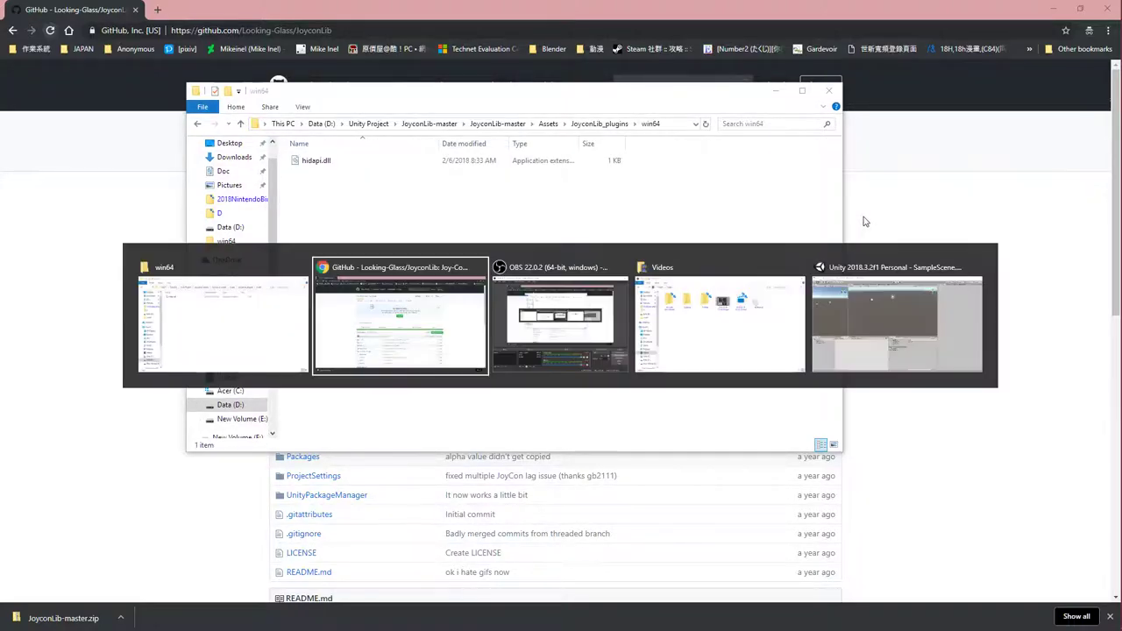
pyautogui.hotkey('alt', 'Tab')
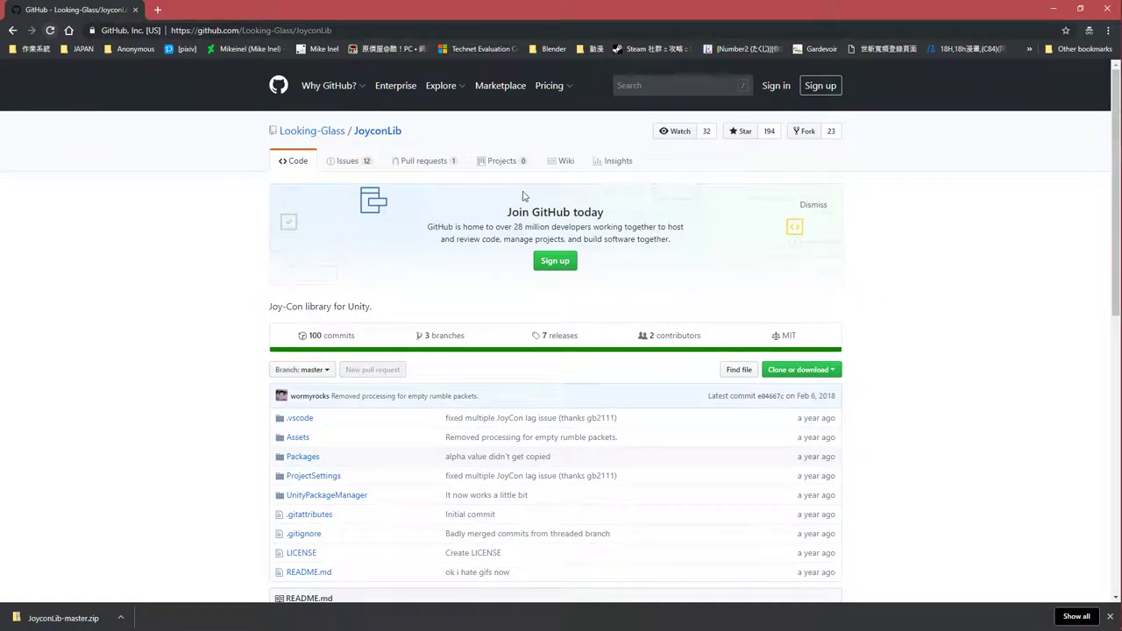
pyautogui.hotkey('alt', 'Tab')
pyautogui.hotkey('alt', 'Tab')
pyautogui.hotkey('alt', 'Tab')
pyautogui.press('Tab')
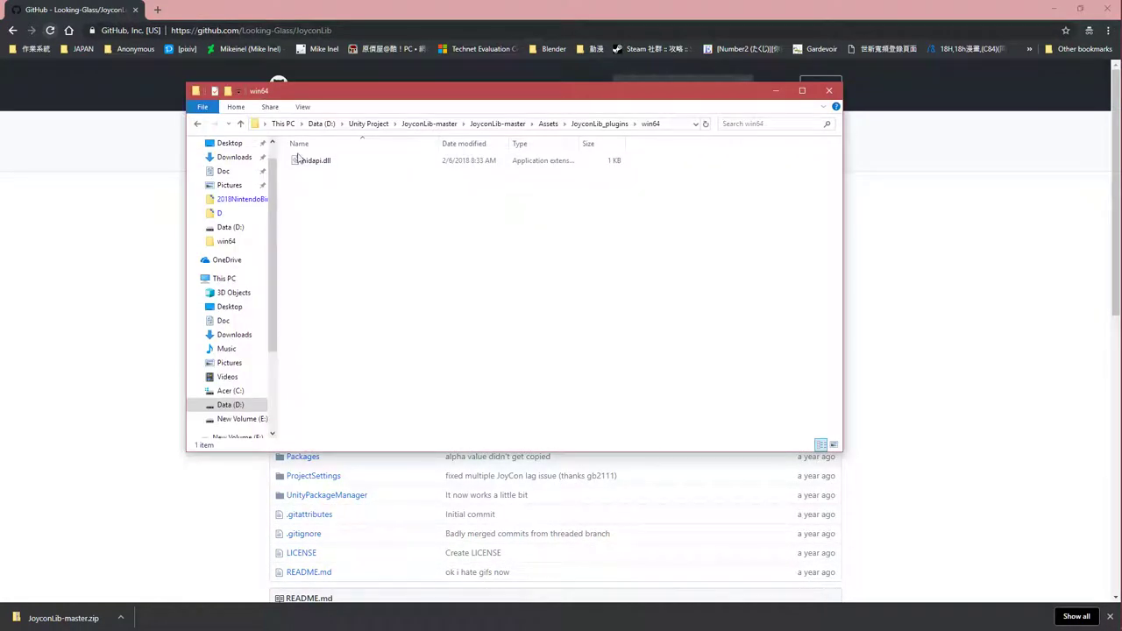
pyautogui.click(358, 164)
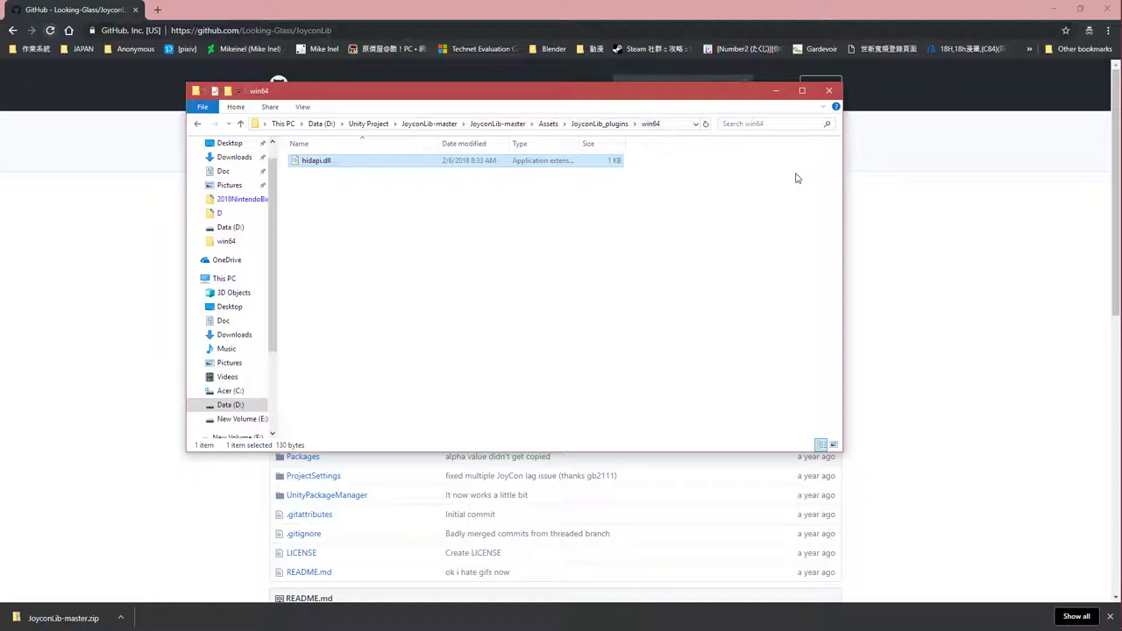
pyautogui.click(775, 90)
pyautogui.scroll(-2, 336, 383)
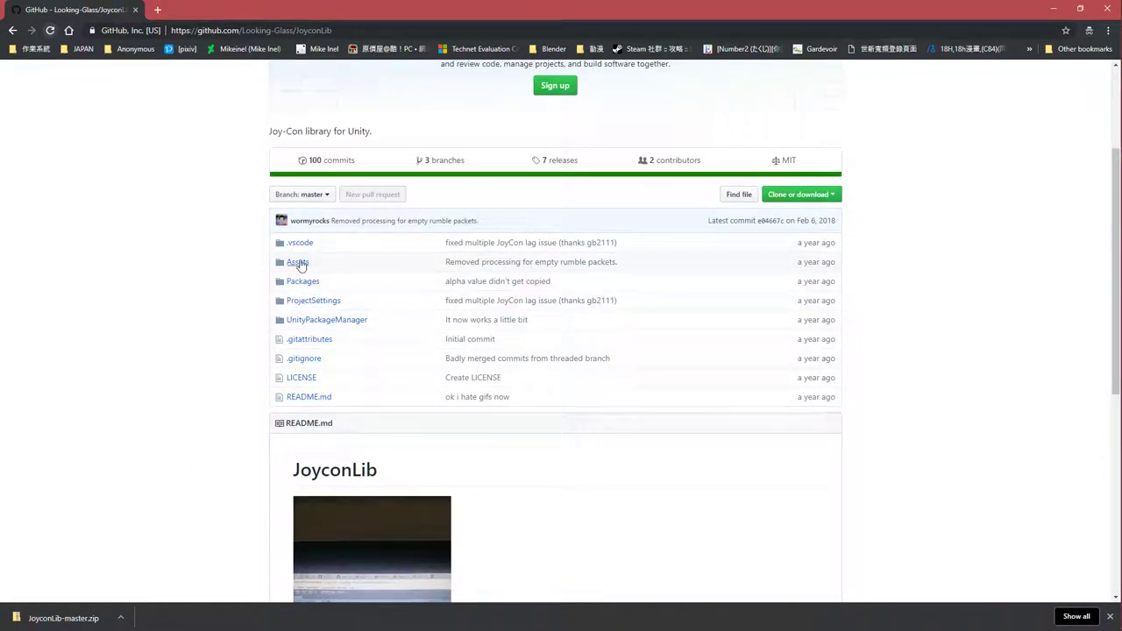
# Download GitHub's raw win64 hidapi.dll and overwrite the local win64 copy.
pyautogui.click(299, 264)
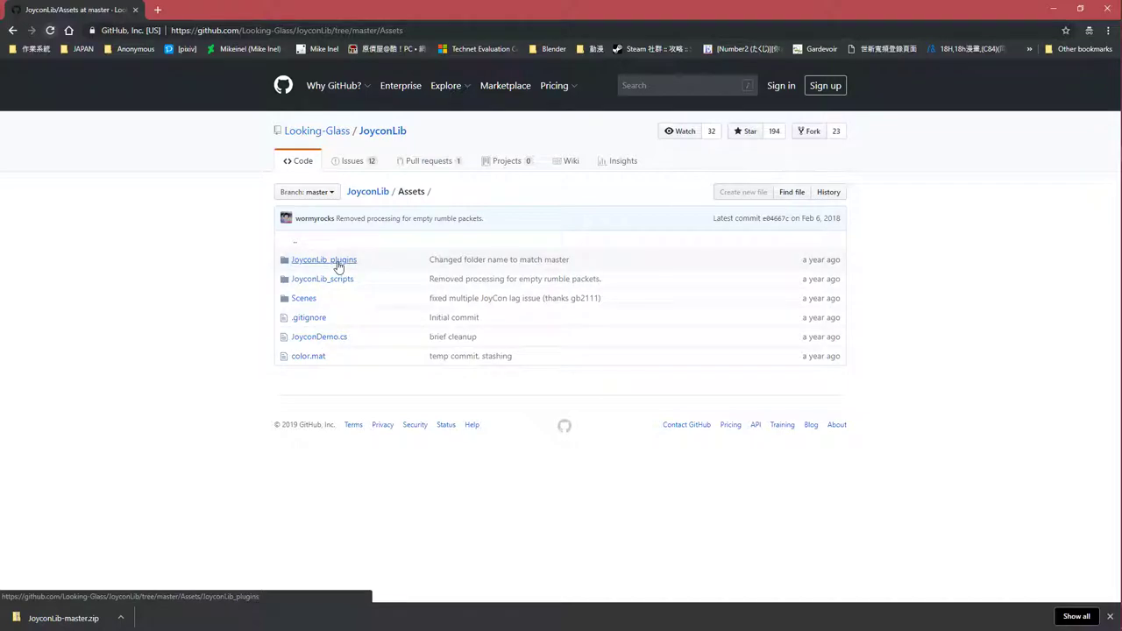
pyautogui.click(339, 266)
pyautogui.click(298, 297)
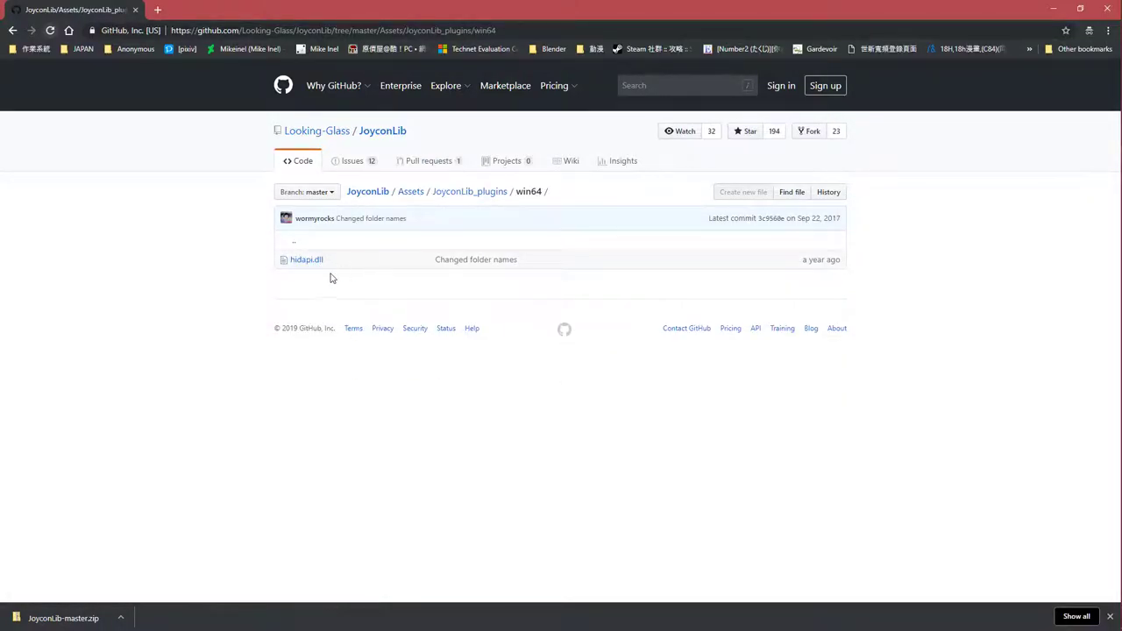
pyautogui.moveTo(557, 201); pyautogui.dragTo(391, 193)
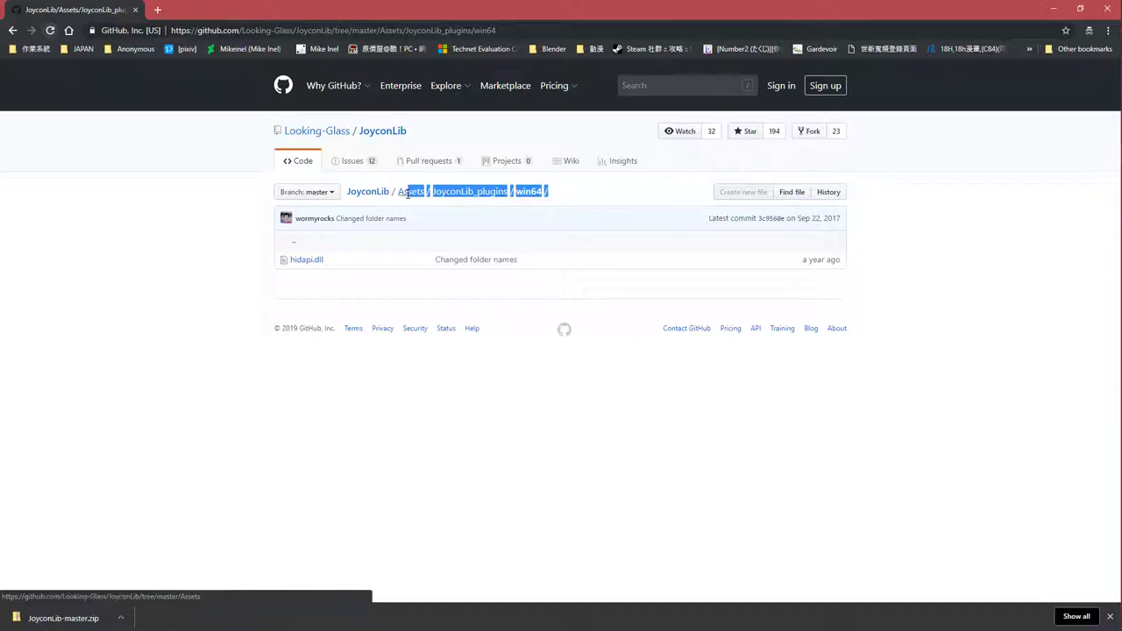
pyautogui.click(307, 260)
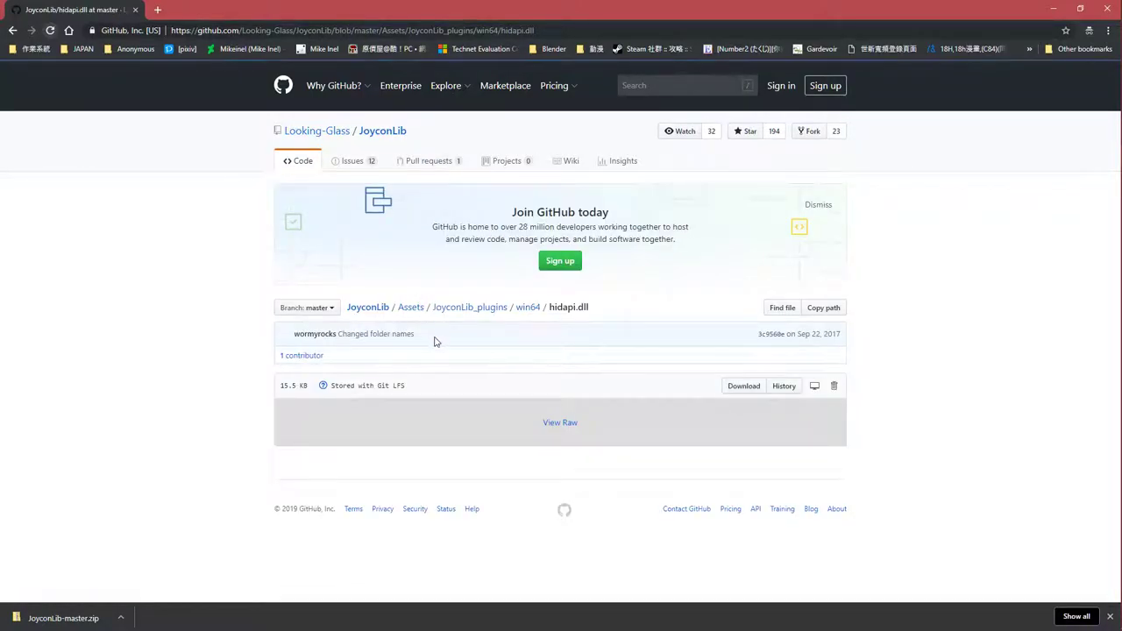
pyautogui.click(561, 423)
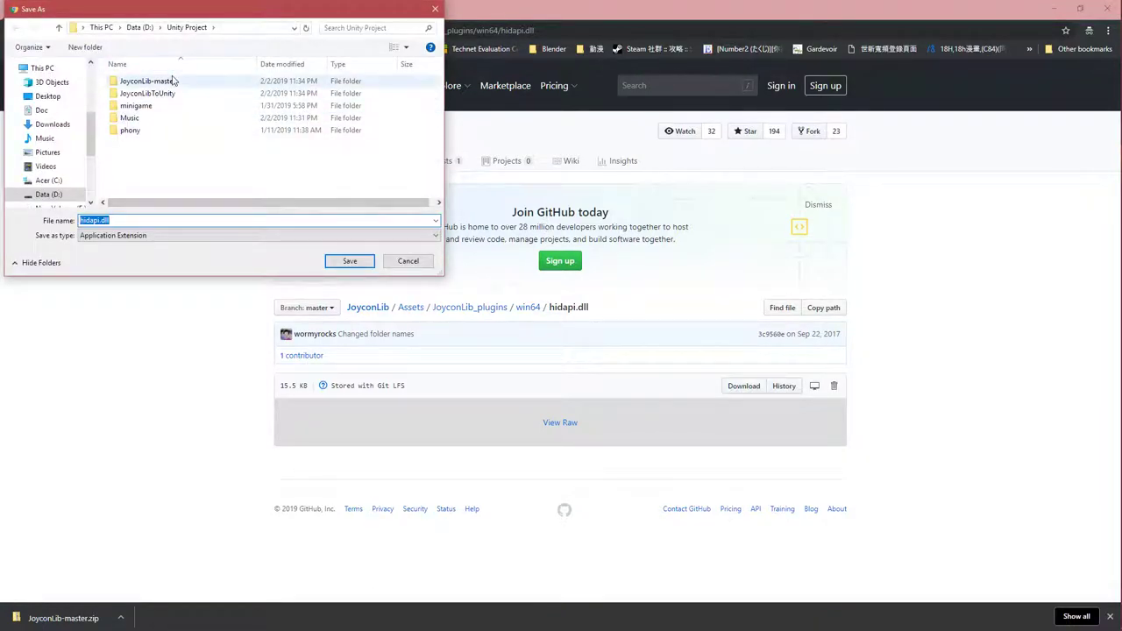
pyautogui.doubleClick(172, 82)
pyautogui.doubleClick(179, 83)
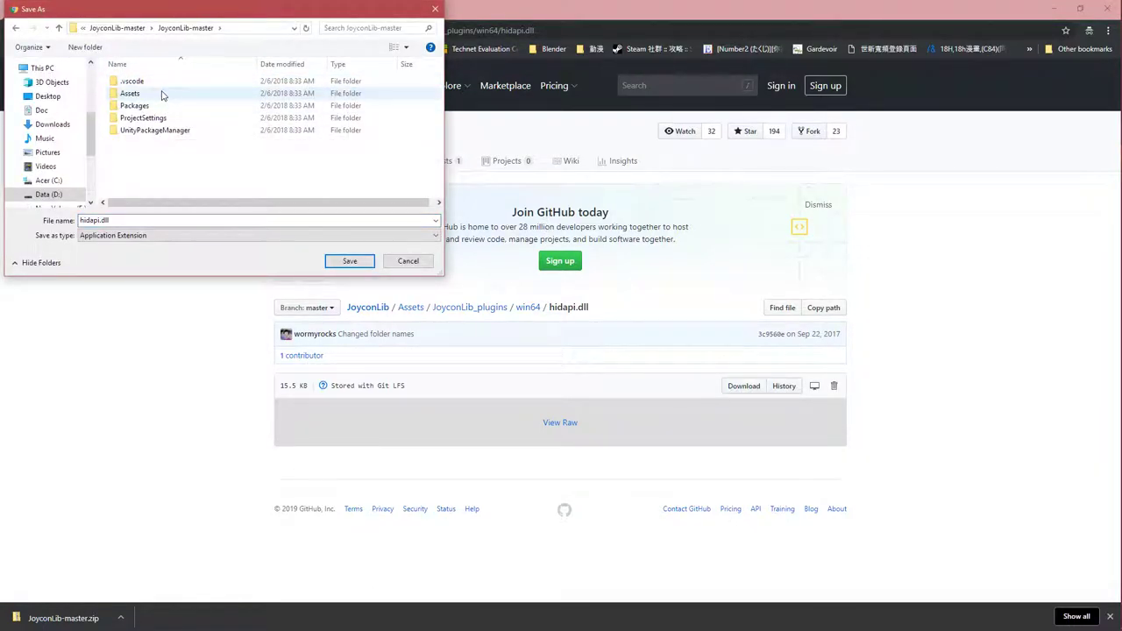
pyautogui.doubleClick(163, 93)
pyautogui.doubleClick(147, 82)
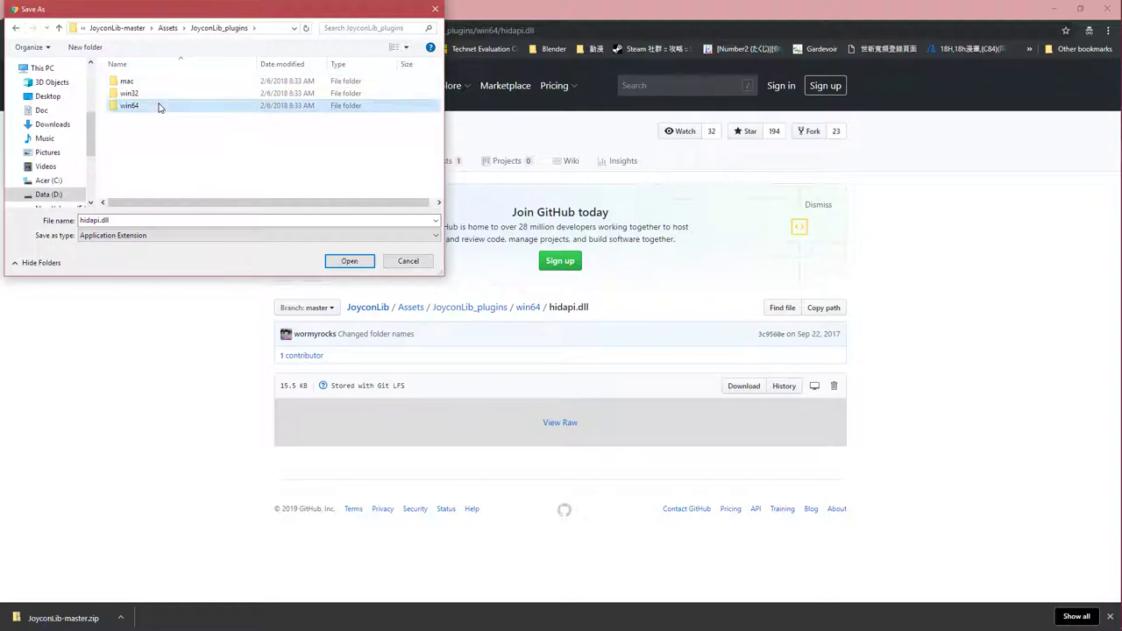
pyautogui.doubleClick(157, 105)
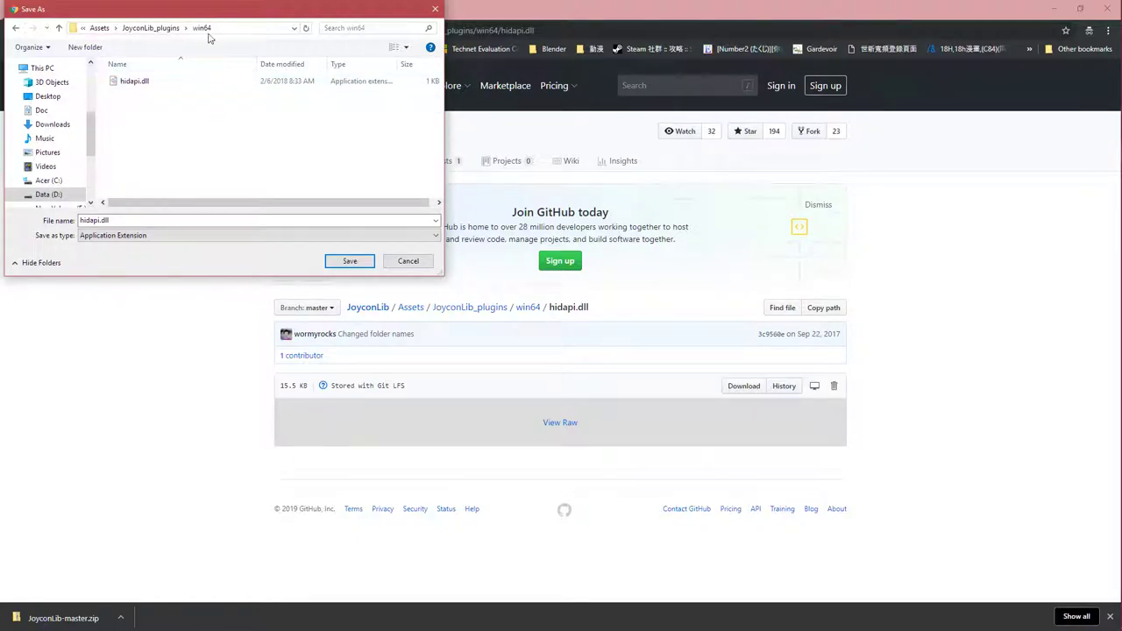
pyautogui.click(348, 262)
pyautogui.click(592, 326)
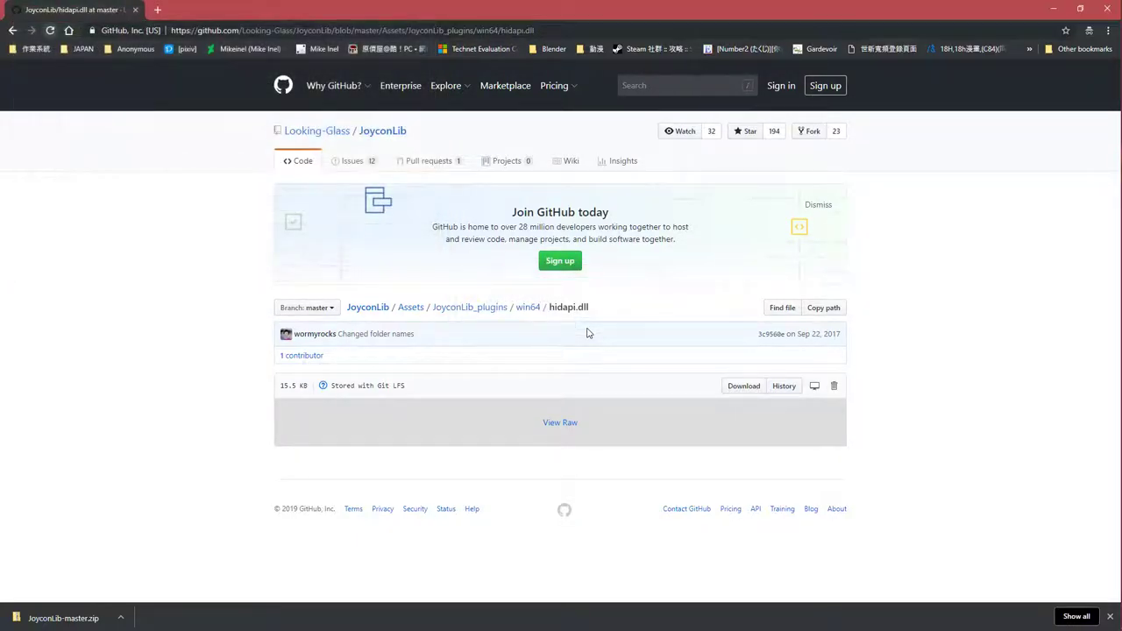
# Download GitHub's raw win32 hidapi.dll and overwrite the local win32 copy.
pyautogui.click(530, 311)
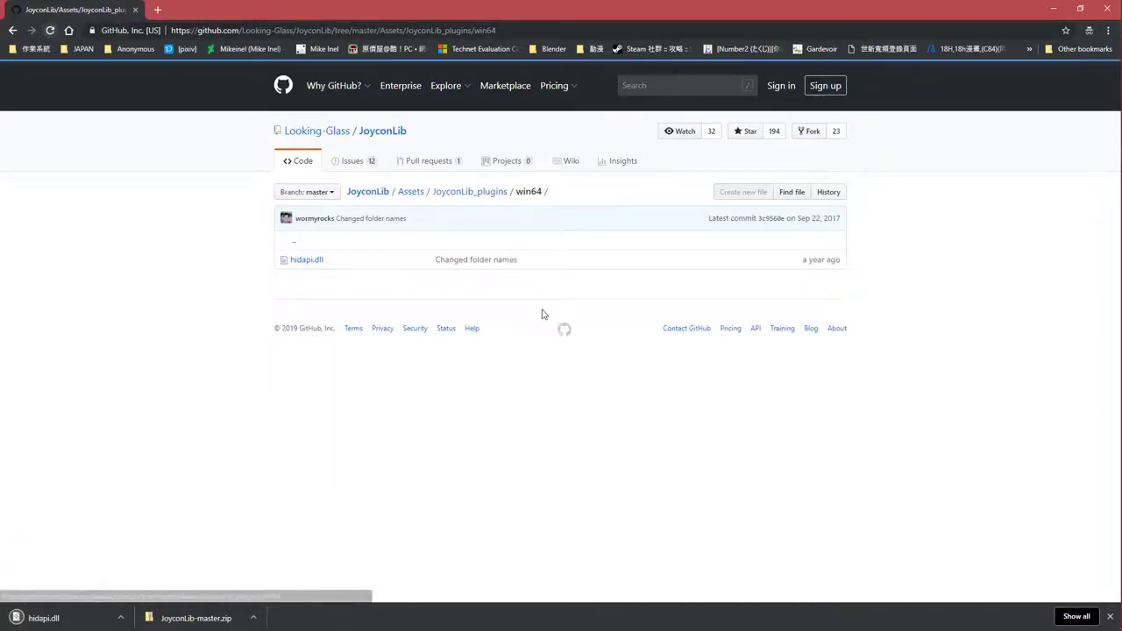
pyautogui.click(490, 196)
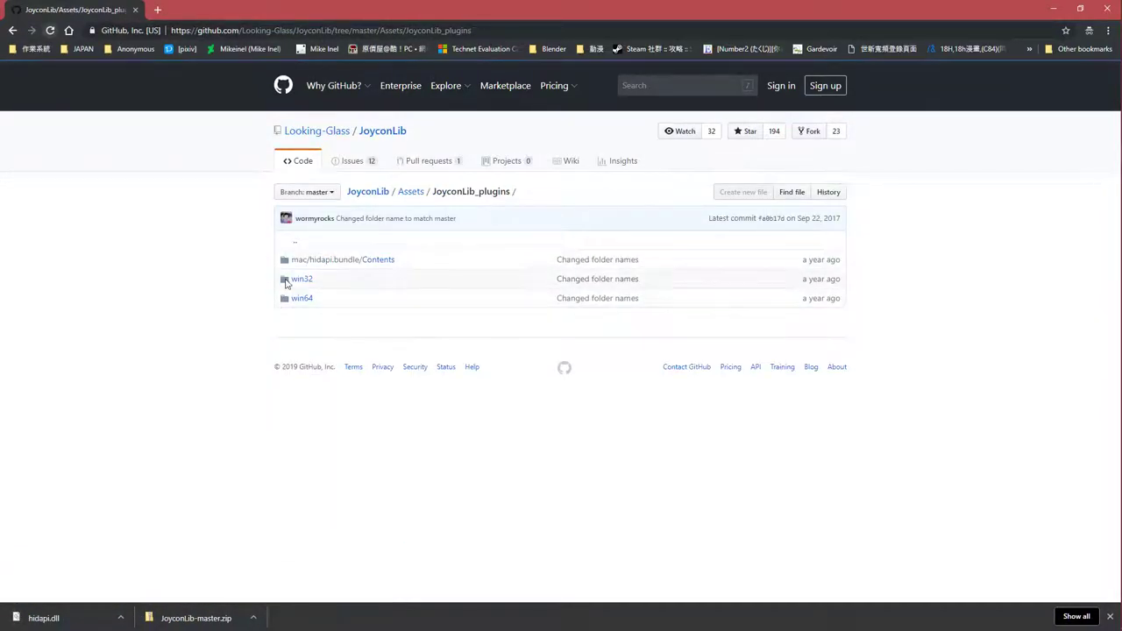
pyautogui.click(298, 279)
pyautogui.click(306, 263)
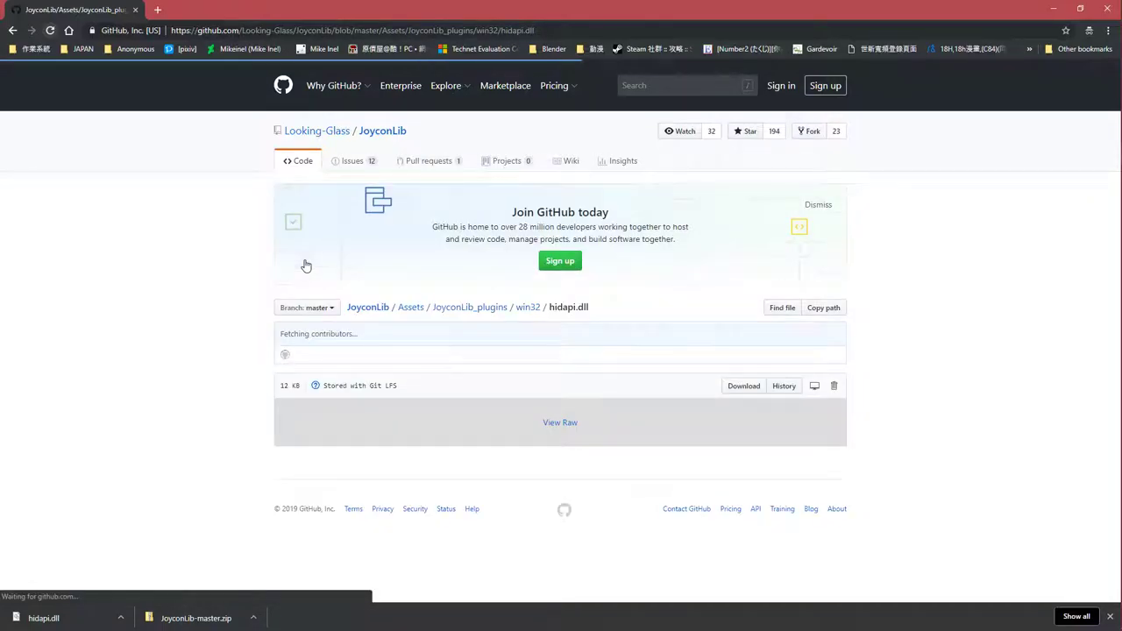
pyautogui.click(562, 425)
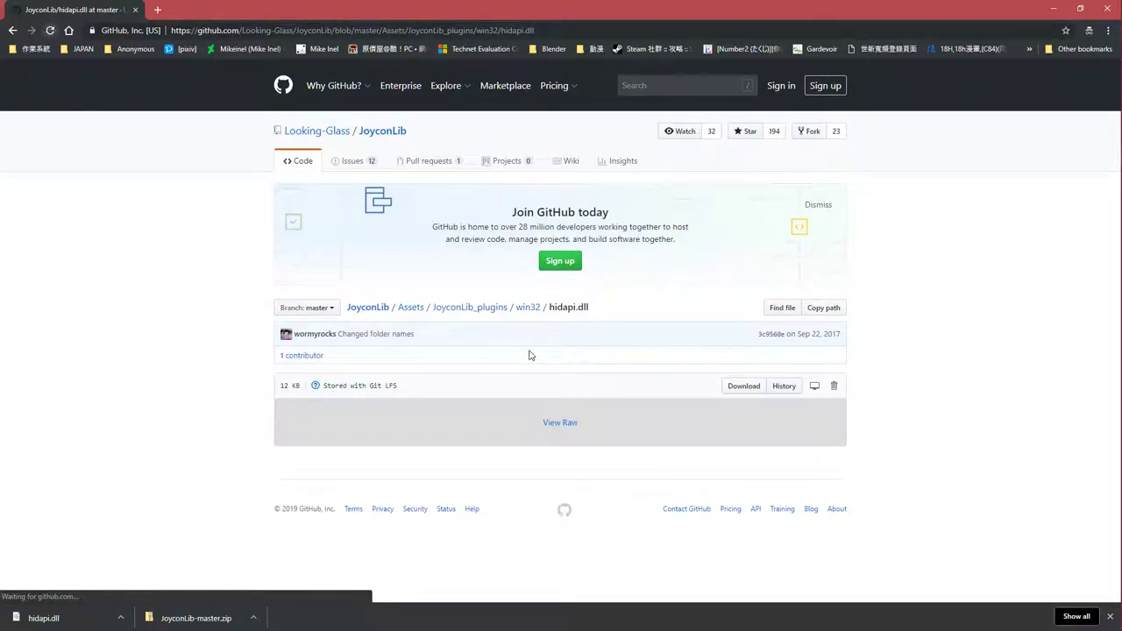
pyautogui.click(154, 27)
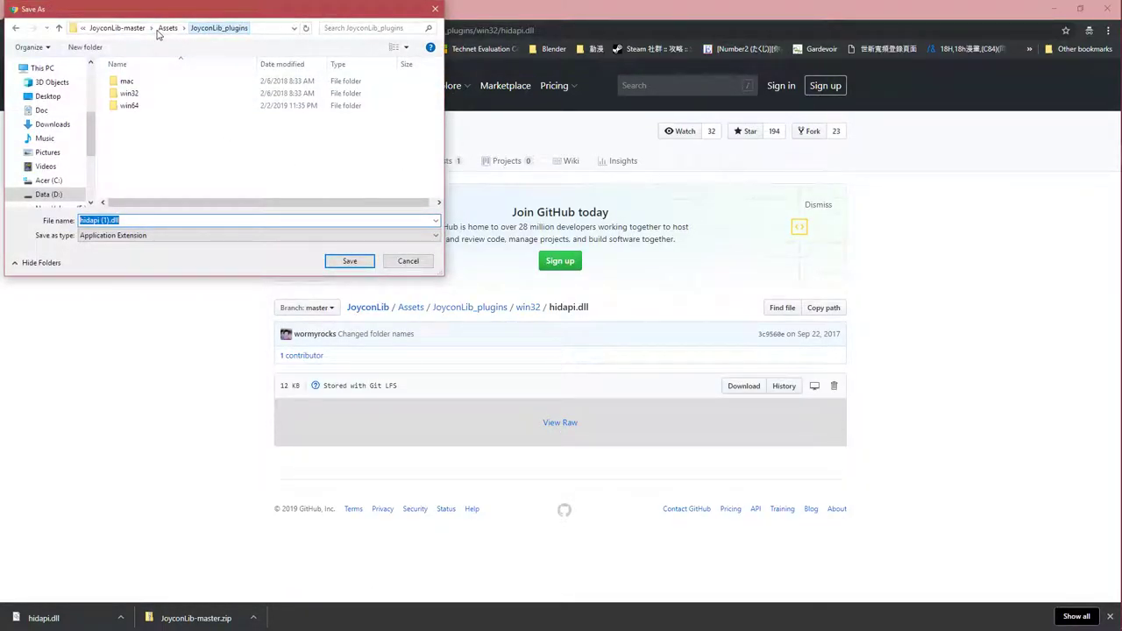
pyautogui.doubleClick(147, 94)
pyautogui.click(136, 81)
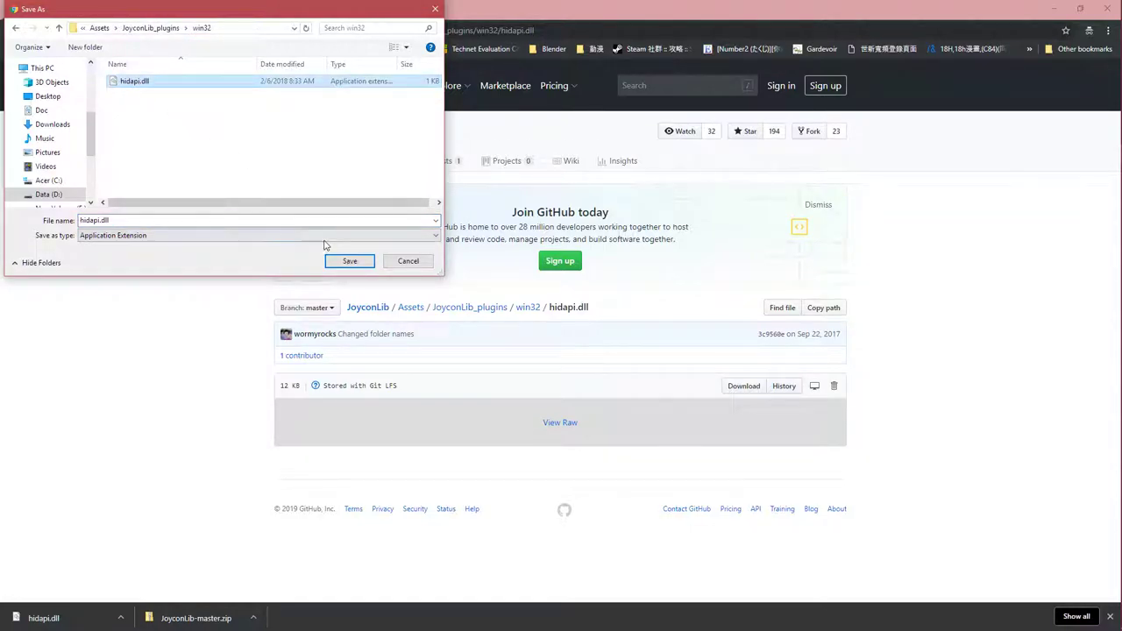
pyautogui.click(349, 260)
pyautogui.click(589, 325)
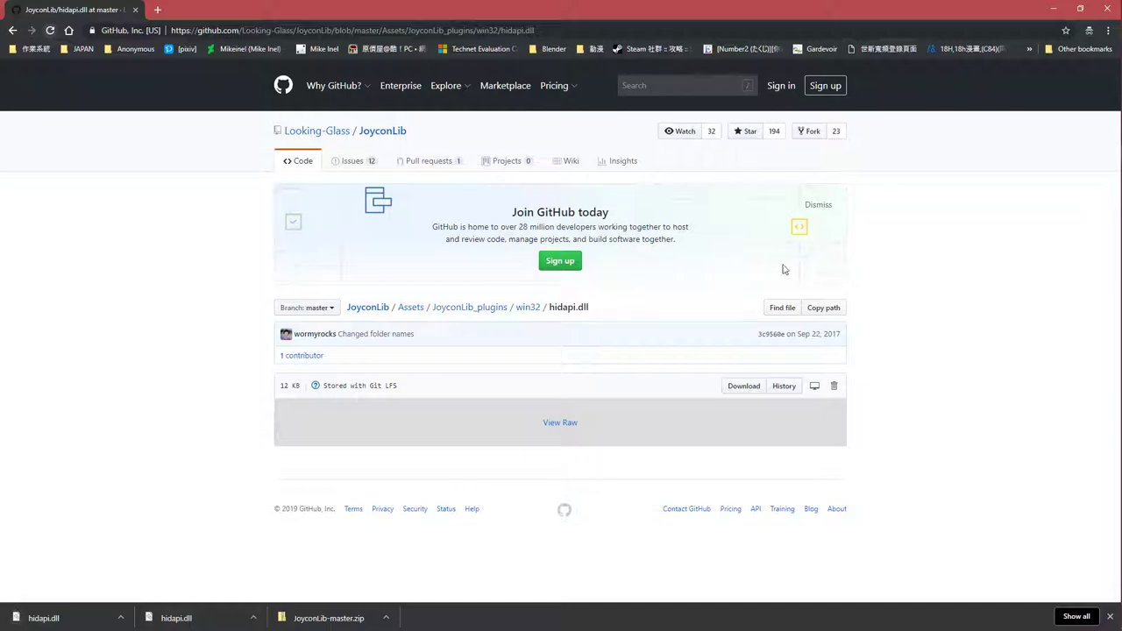
pyautogui.hotkey('alt', 'Tab')
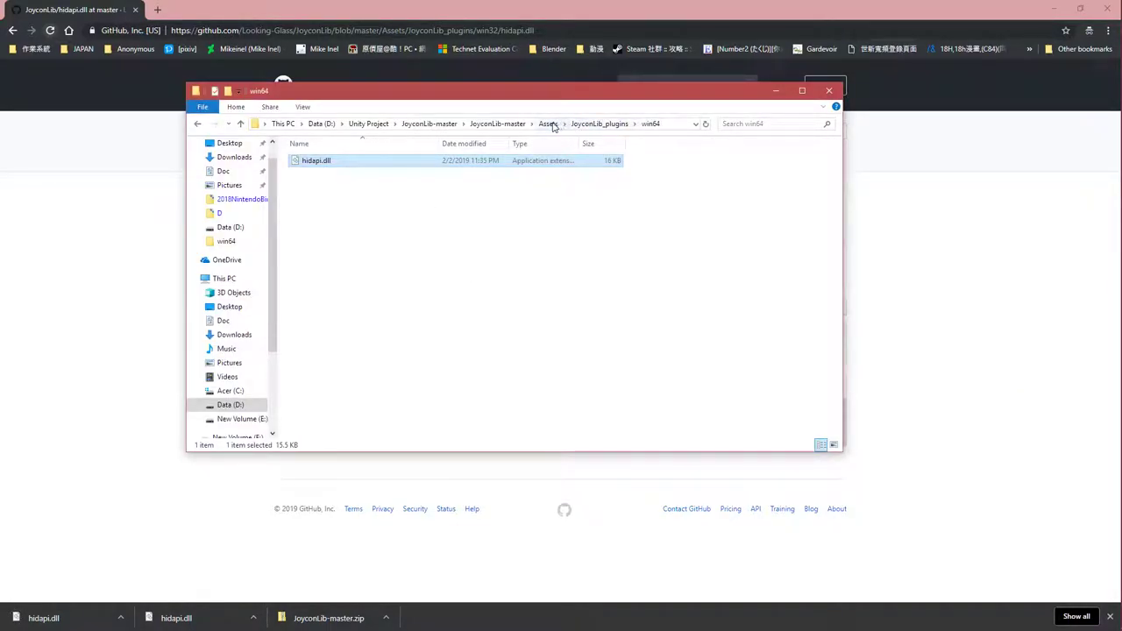
# Copy JoyconLib_plugins, JoyconLib_scripts, Scenes and JoyconDemo.cs from the downloaded Assets folder.
pyautogui.click(549, 124)
pyautogui.press('alt')
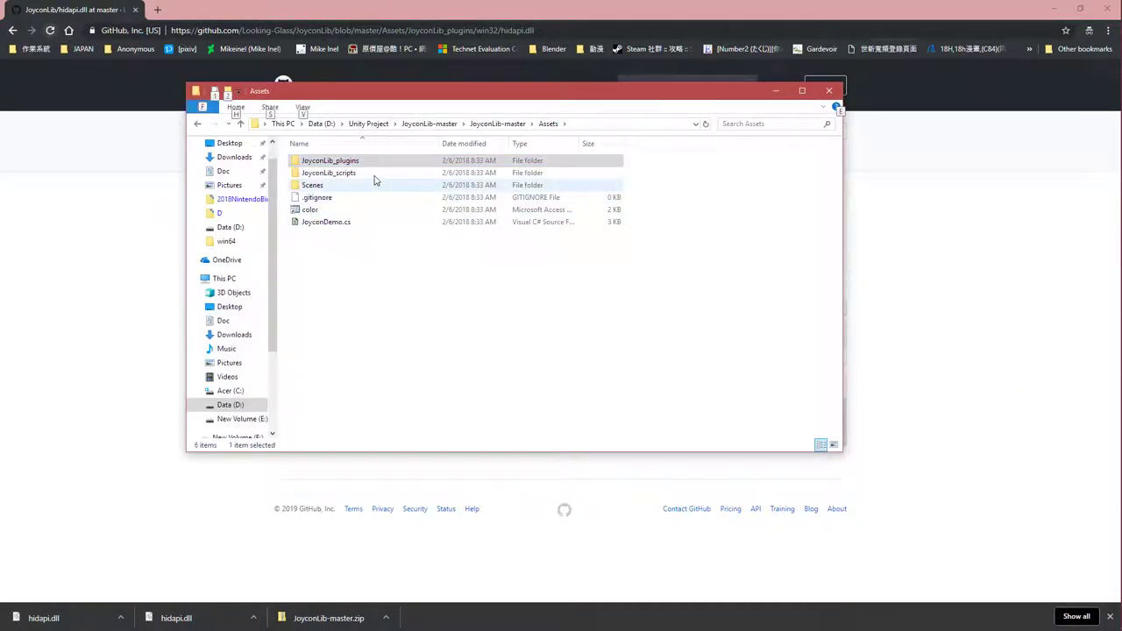
pyautogui.keyDown('shift'); pyautogui.click(365, 178); pyautogui.keyUp('shift')
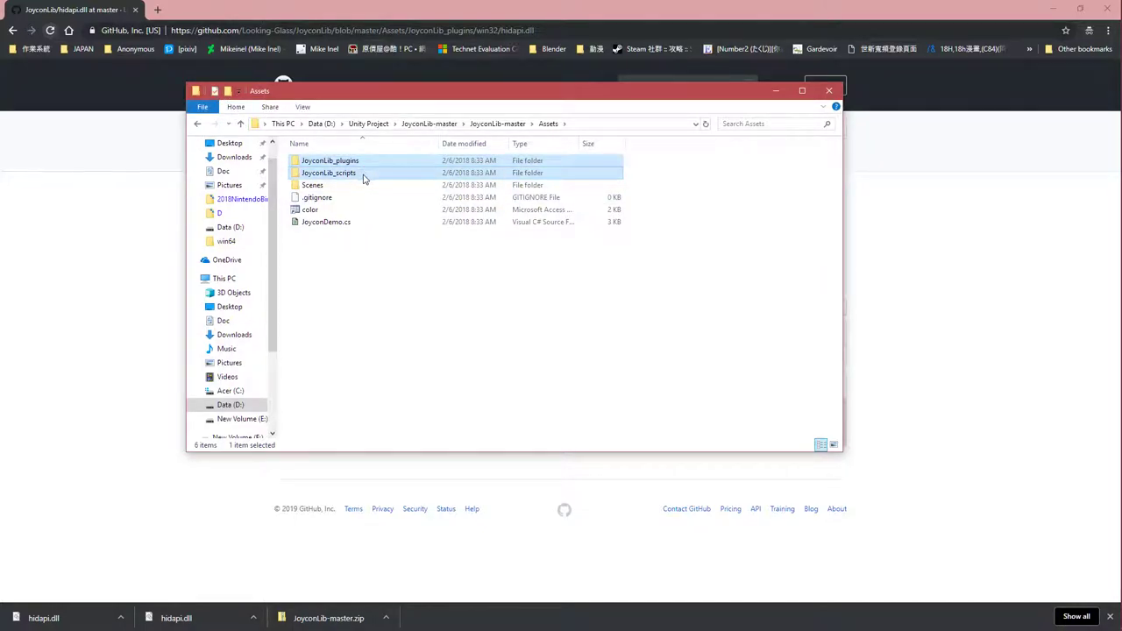
pyautogui.keyDown('shift'); pyautogui.click(342, 188); pyautogui.keyUp('shift')
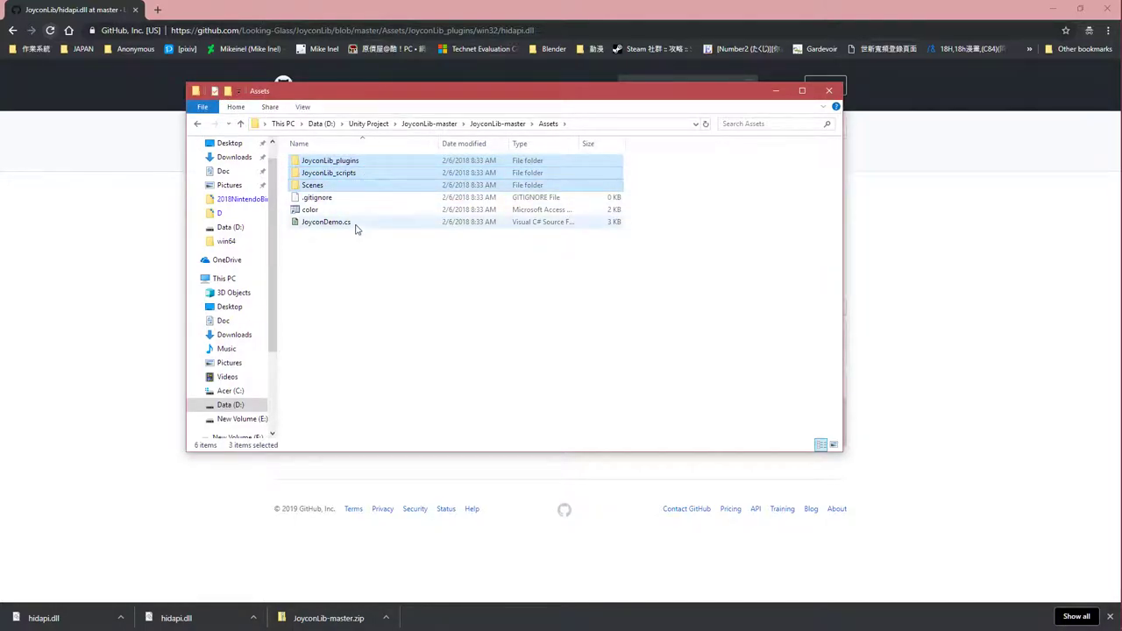
pyautogui.keyDown('ctrl'); pyautogui.click(357, 226); pyautogui.keyUp('ctrl')
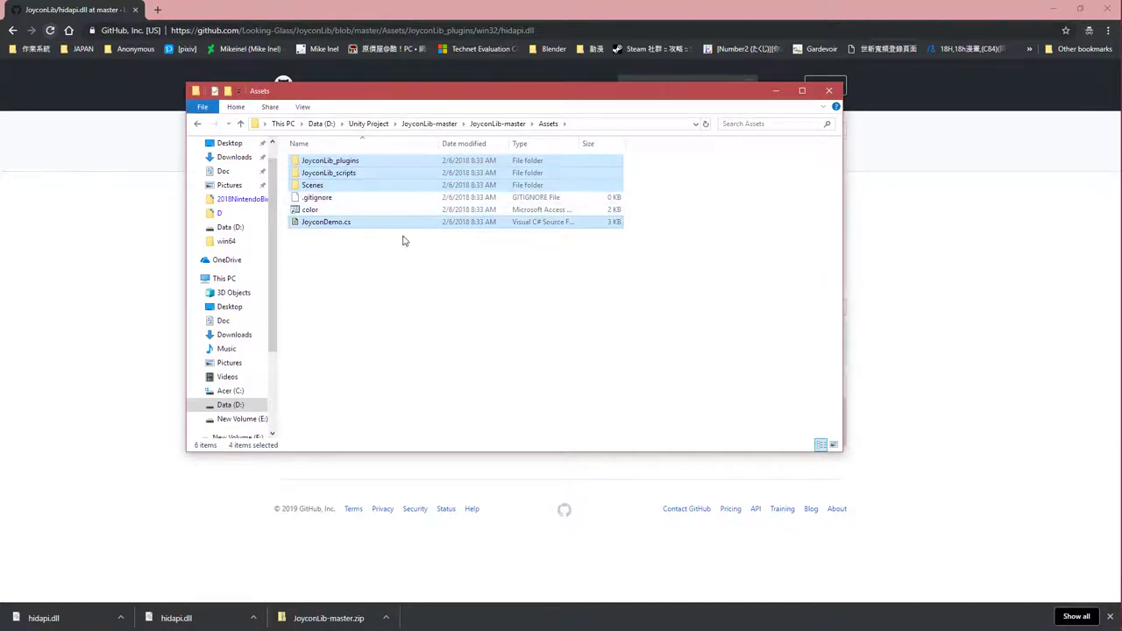
pyautogui.rightClick(401, 177)
pyautogui.click(458, 308)
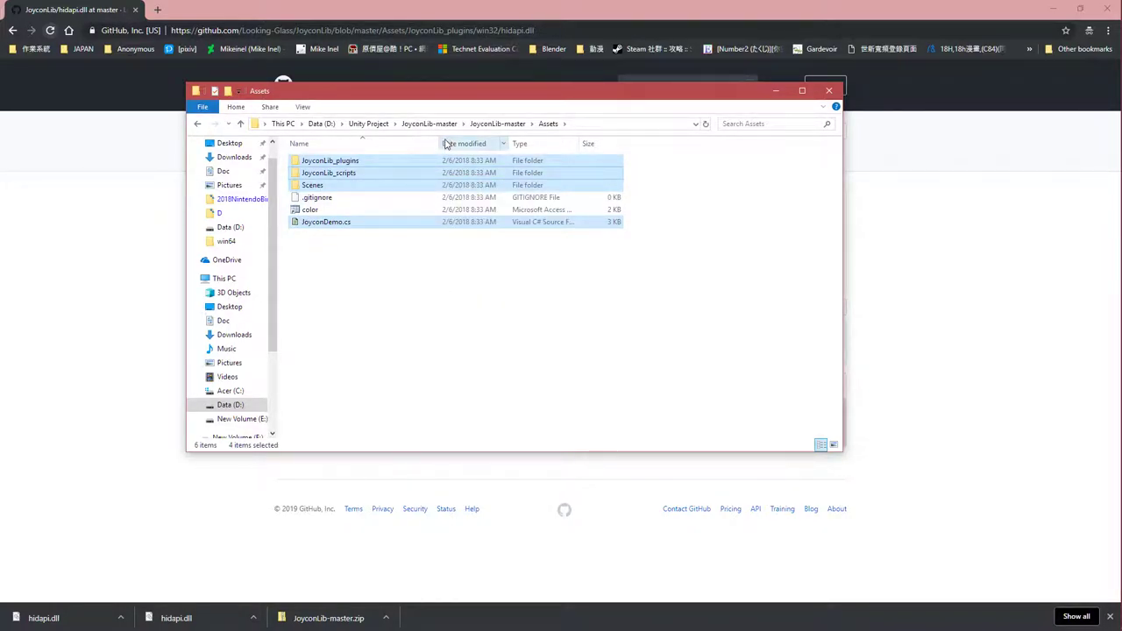
# Paste the four items into the JoyconLibToUnity project's Assets folder.
pyautogui.click(382, 123)
pyautogui.doubleClick(353, 173)
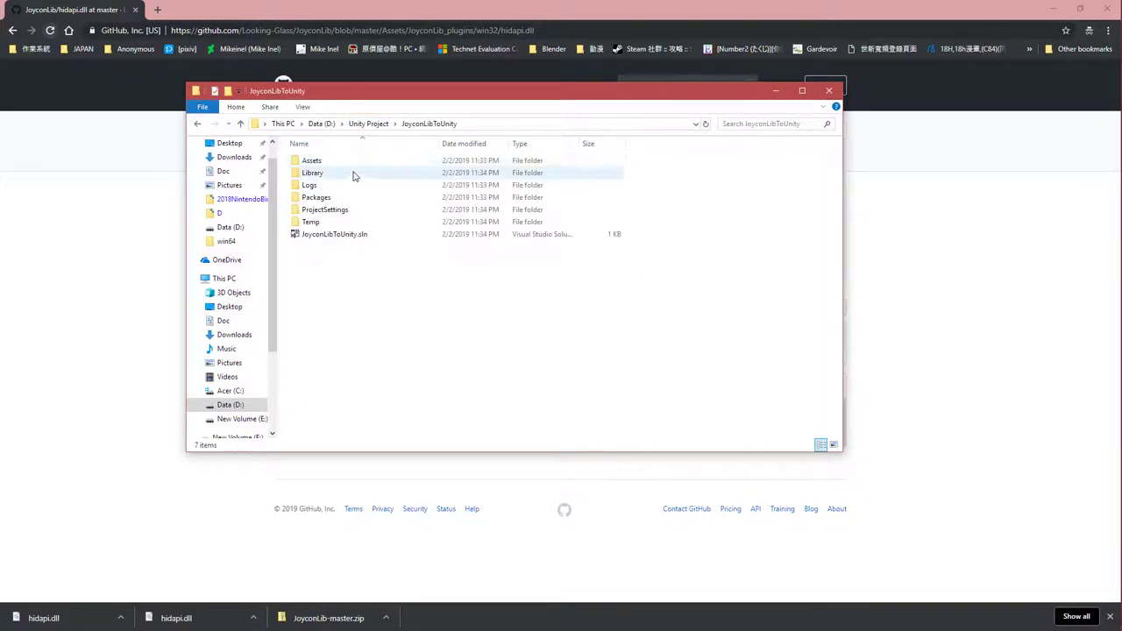
pyautogui.click(351, 162)
pyautogui.doubleClick(351, 162)
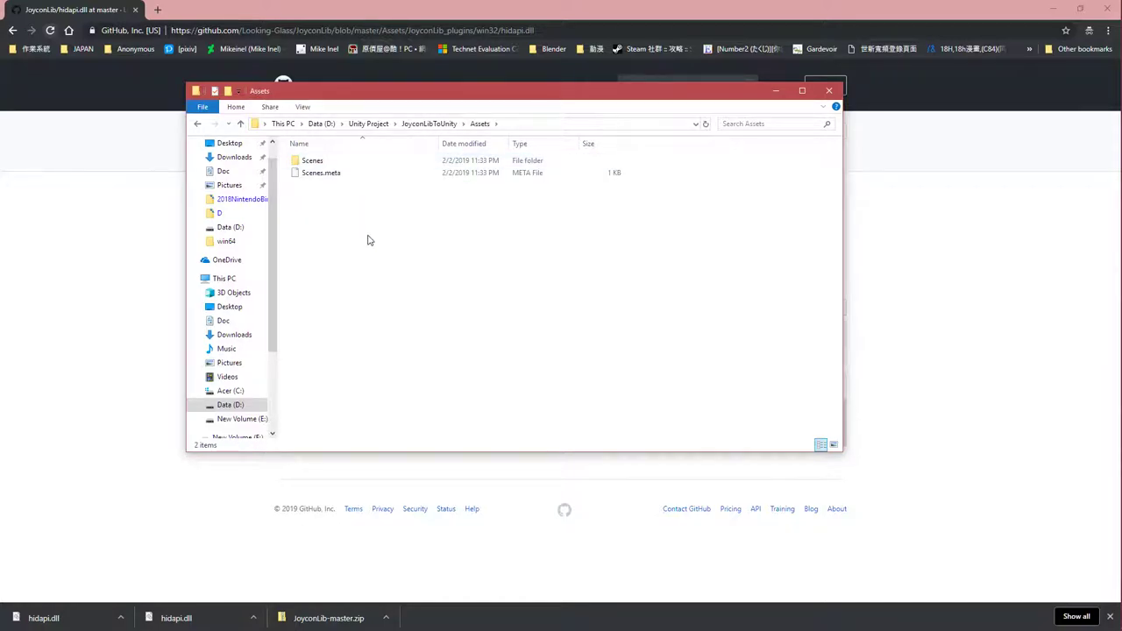
pyautogui.rightClick(368, 237)
pyautogui.click(449, 319)
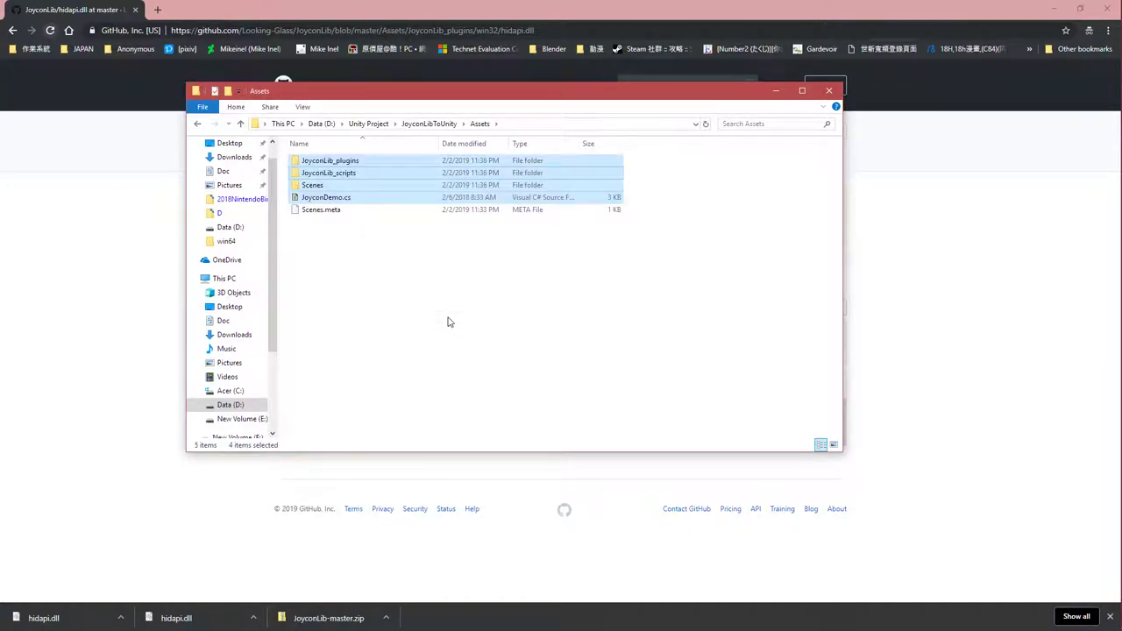
pyautogui.click(462, 315)
pyautogui.hotkey('alt', 'Tab')
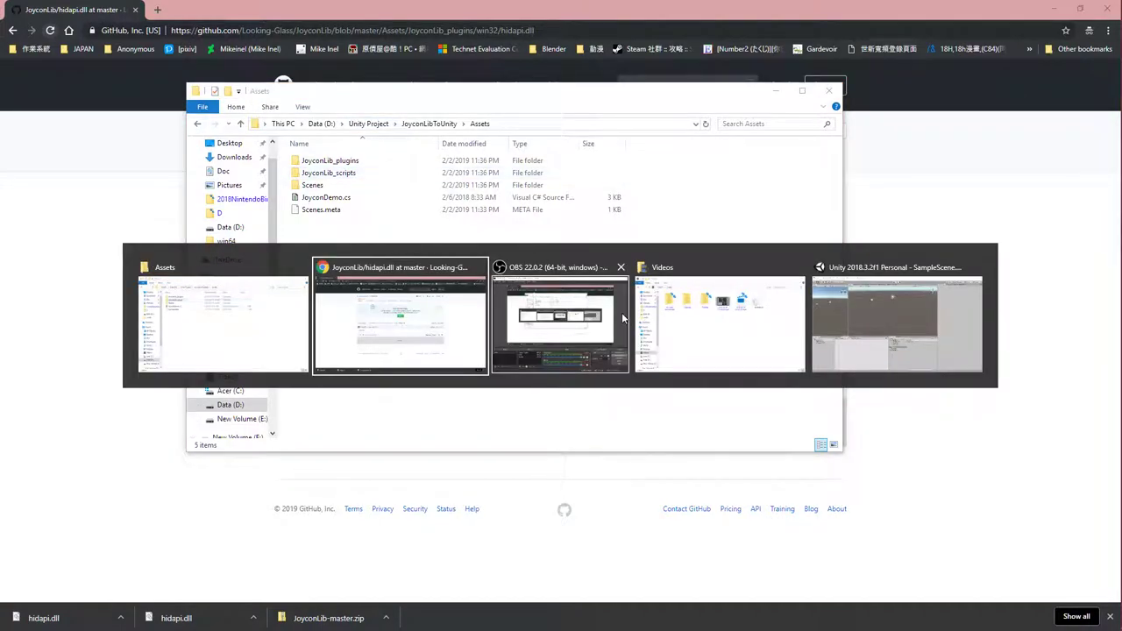
# Switch to the Unity editor and close its update notice.
pyautogui.click(896, 323)
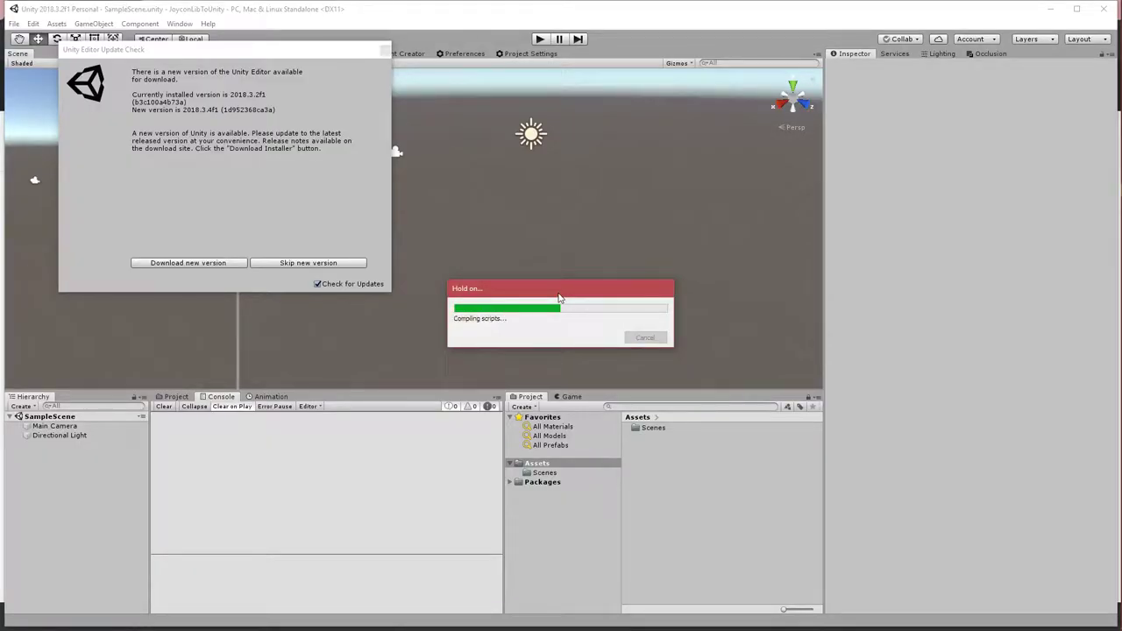
pyautogui.click(388, 54)
pyautogui.moveTo(495, 447); pyautogui.dragTo(503, 497)
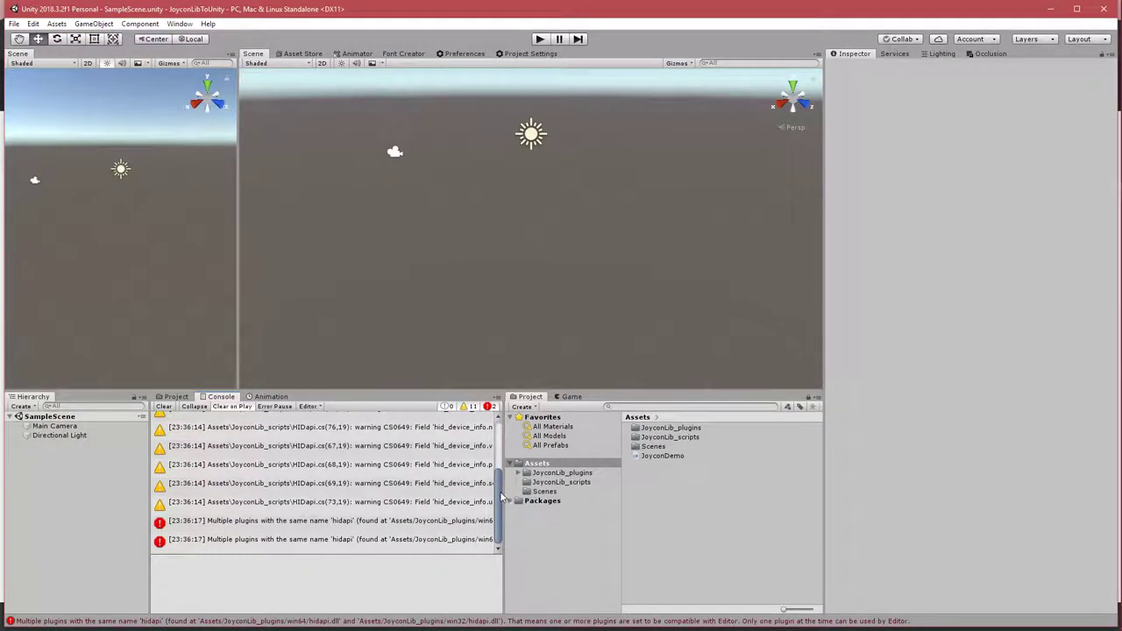
# Review the two 'Multiple plugins' hidapi errors, clear the console, and show the Project tab.
pyautogui.click(363, 523)
pyautogui.click(323, 541)
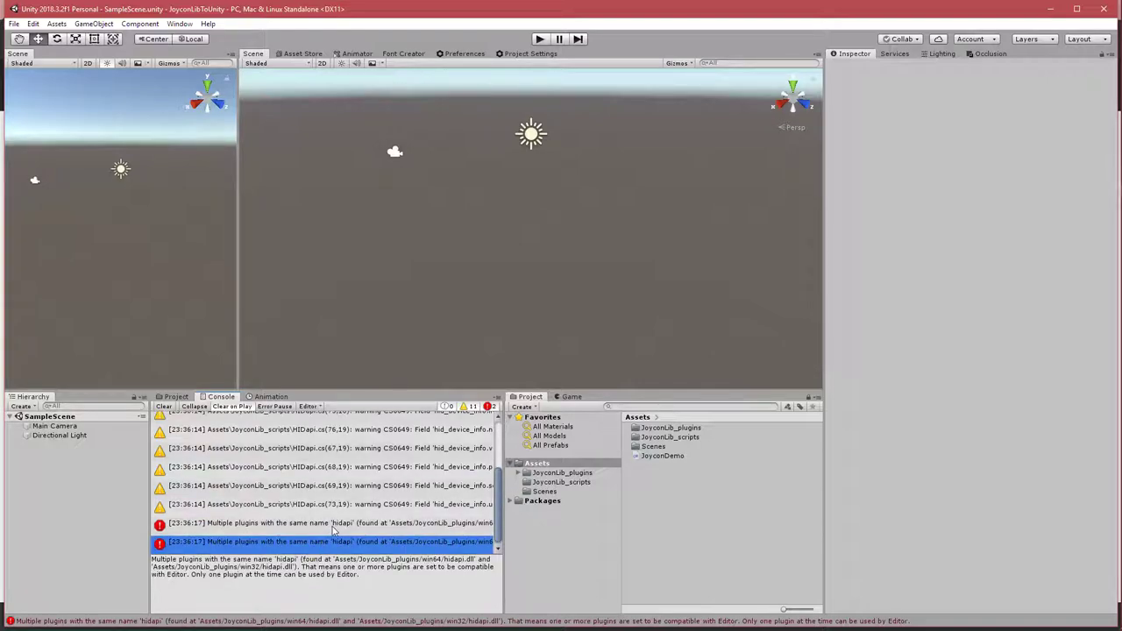
pyautogui.click(333, 526)
pyautogui.click(333, 548)
pyautogui.click(163, 407)
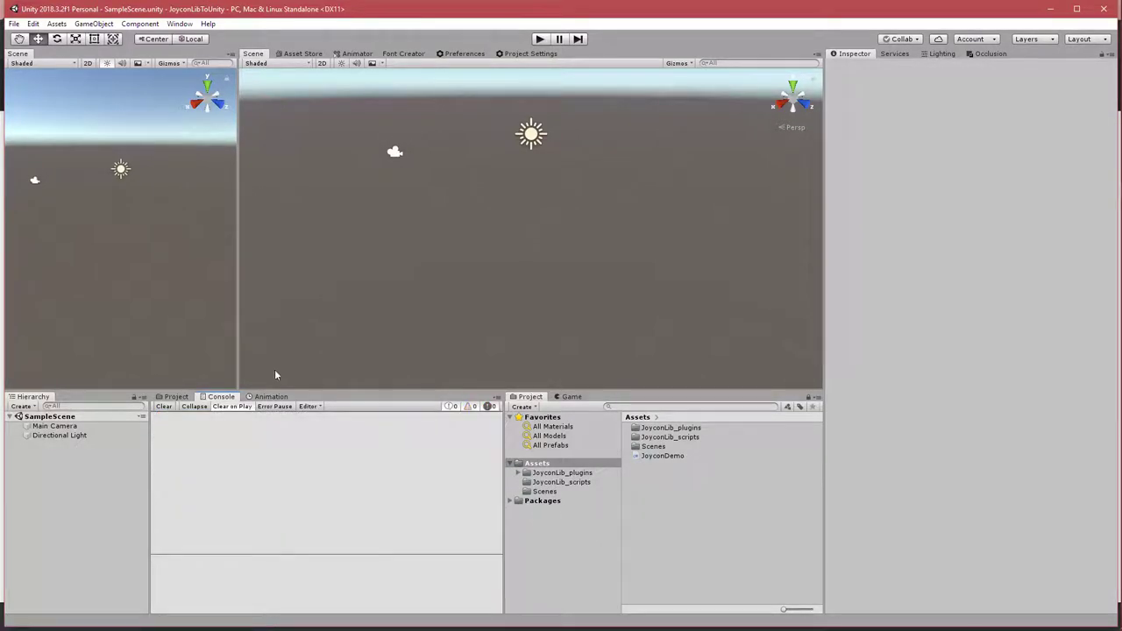
pyautogui.click(175, 397)
pyautogui.hotkey('alt', 'Tab')
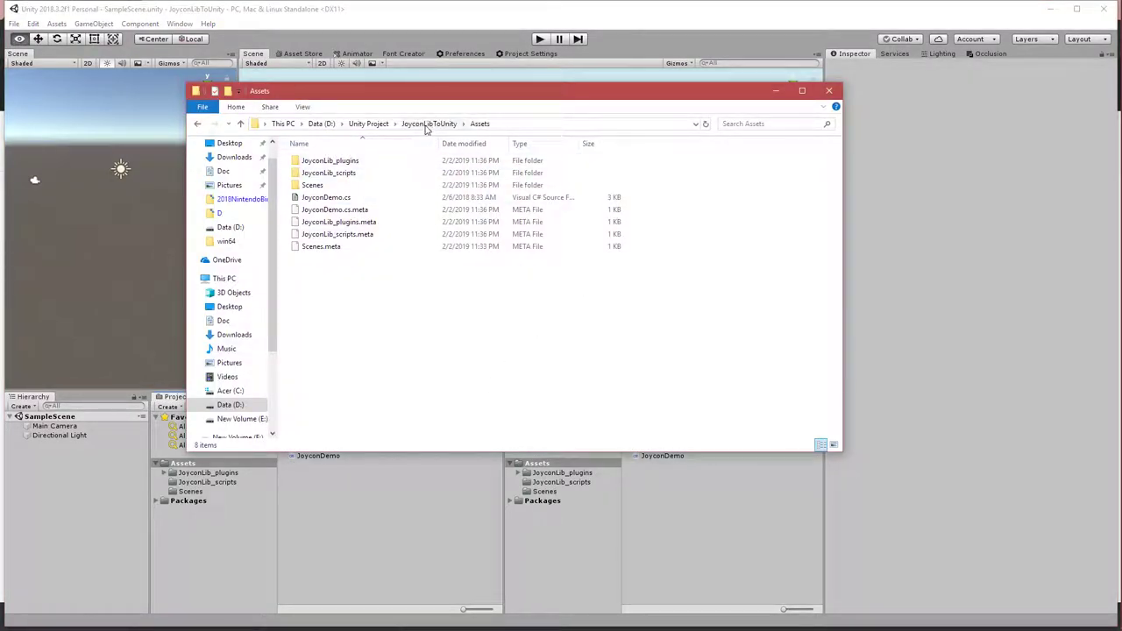
# Inspect the project's win32 hidapi.dll, leaving its name unchanged.
pyautogui.doubleClick(346, 162)
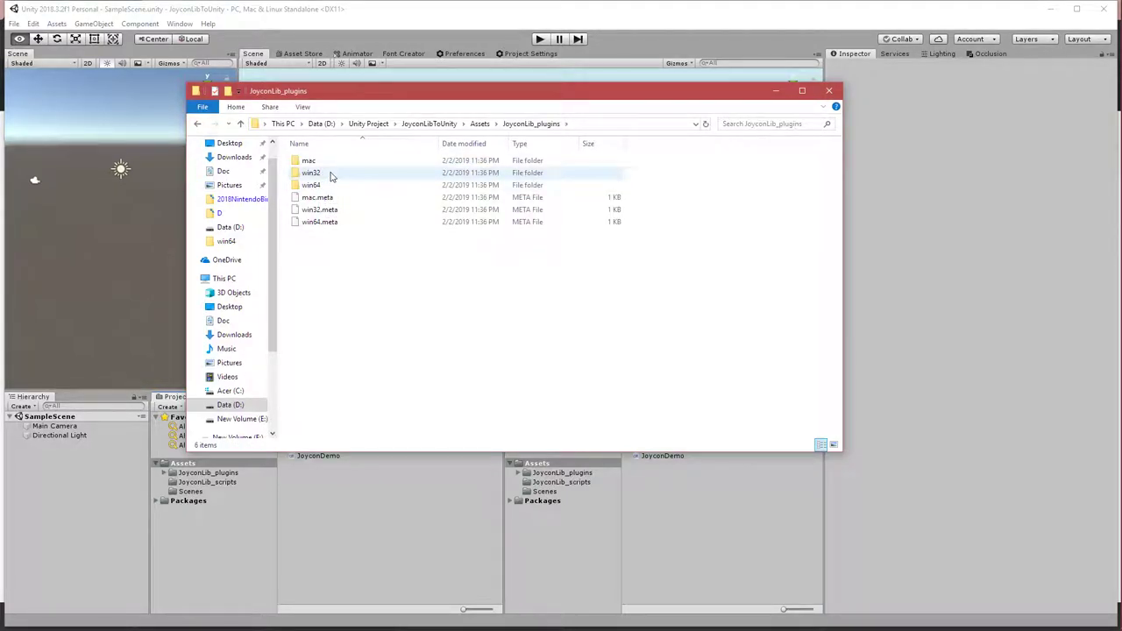
pyautogui.doubleClick(327, 174)
pyautogui.click(325, 163)
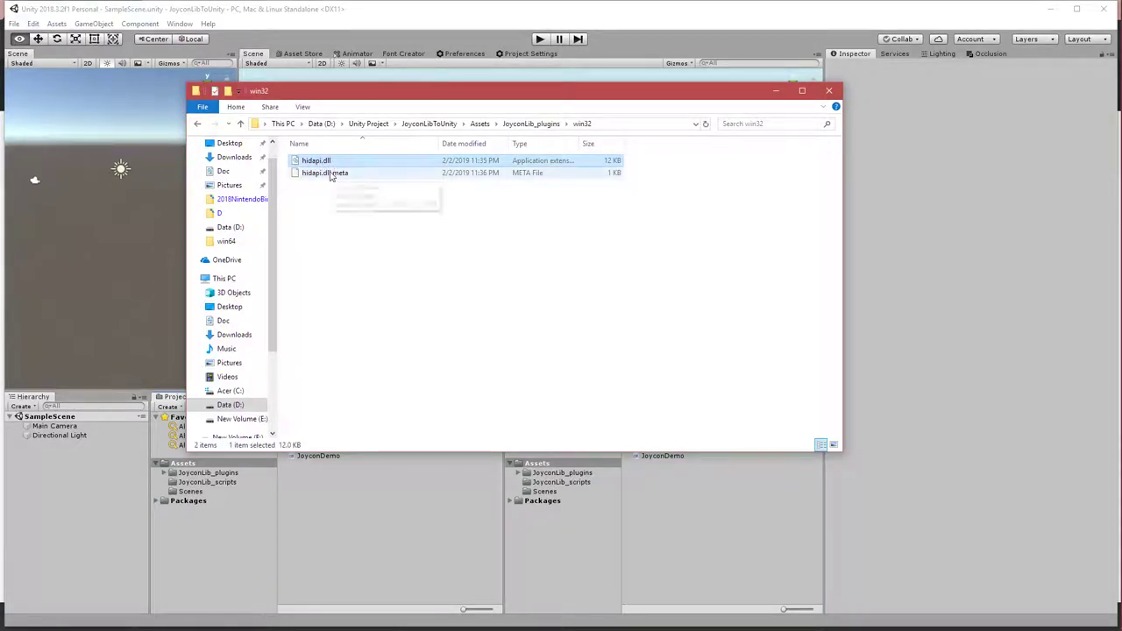
pyautogui.click(322, 163)
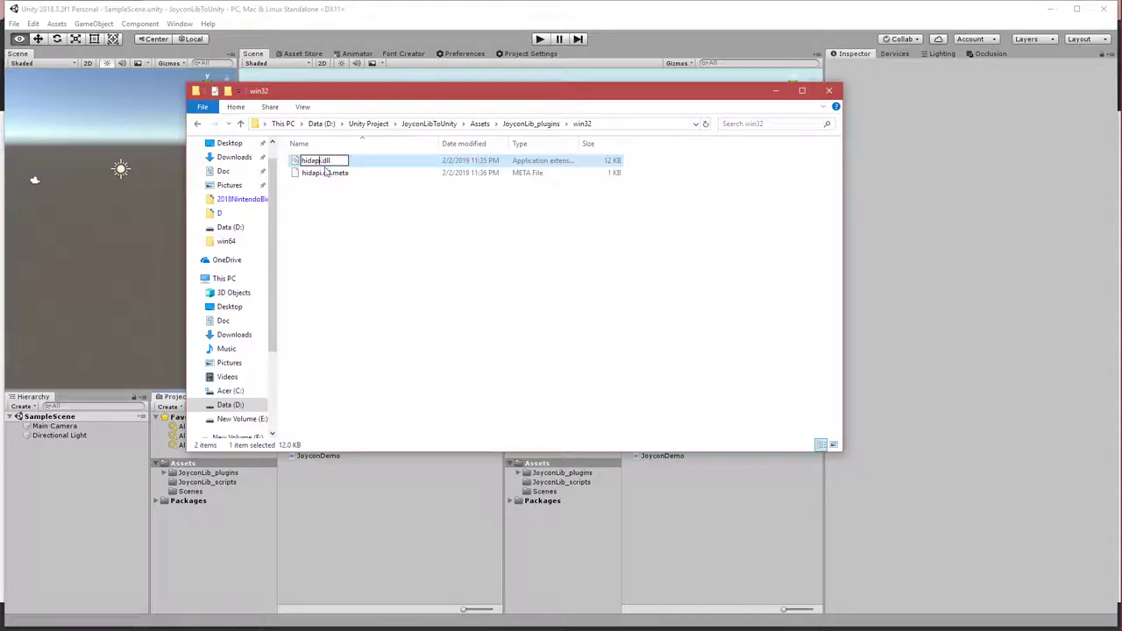
pyautogui.click(341, 205)
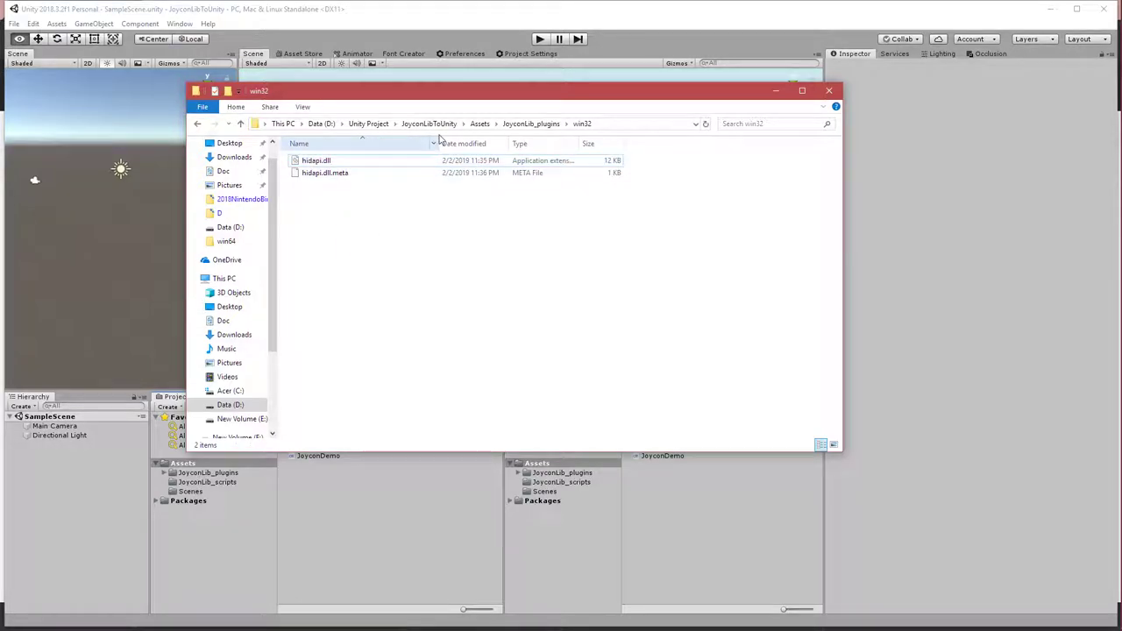
# Compare the win32 and win64 plugin folders inside the Music project's JoyconLib_plugins.
pyautogui.click(377, 128)
pyautogui.doubleClick(333, 196)
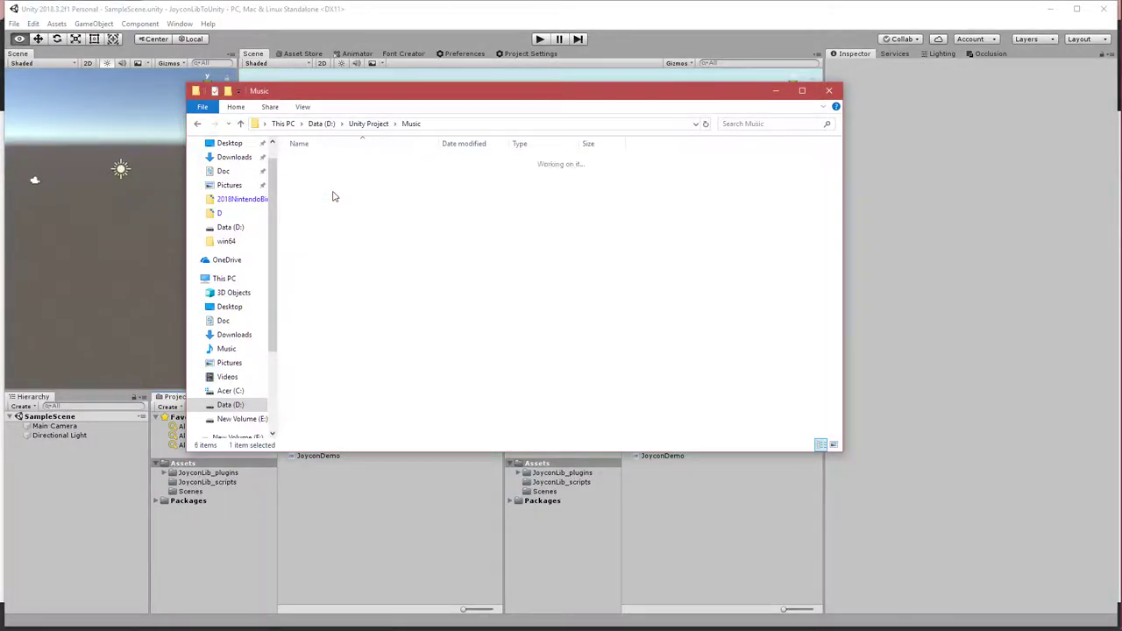
pyautogui.doubleClick(326, 173)
pyautogui.doubleClick(327, 163)
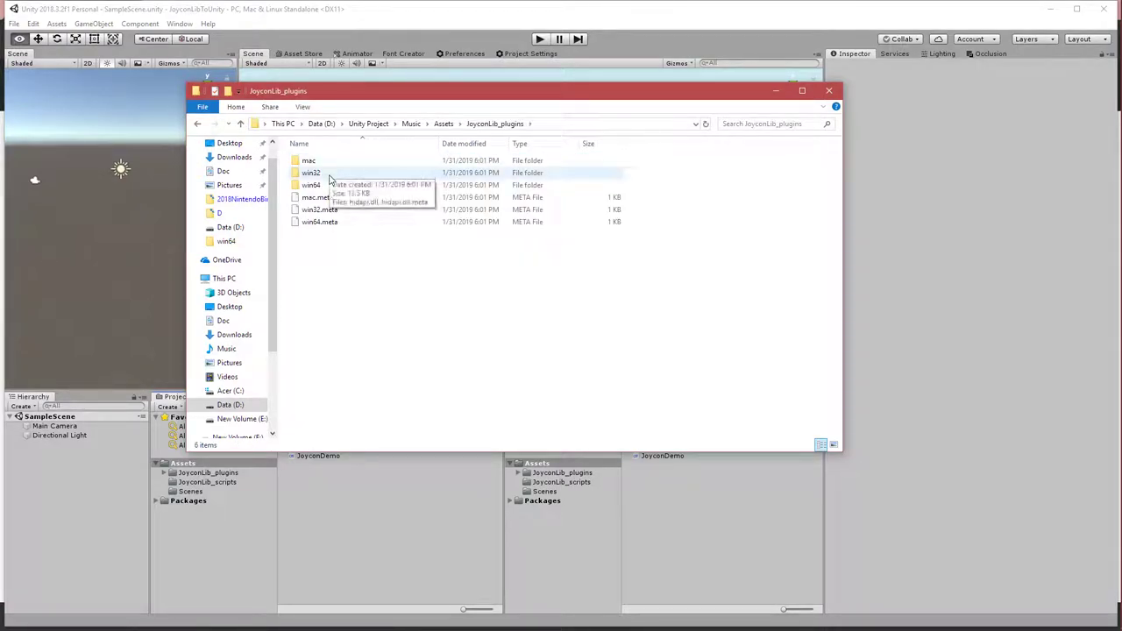
pyautogui.doubleClick(330, 178)
pyautogui.click(494, 124)
pyautogui.click(341, 185)
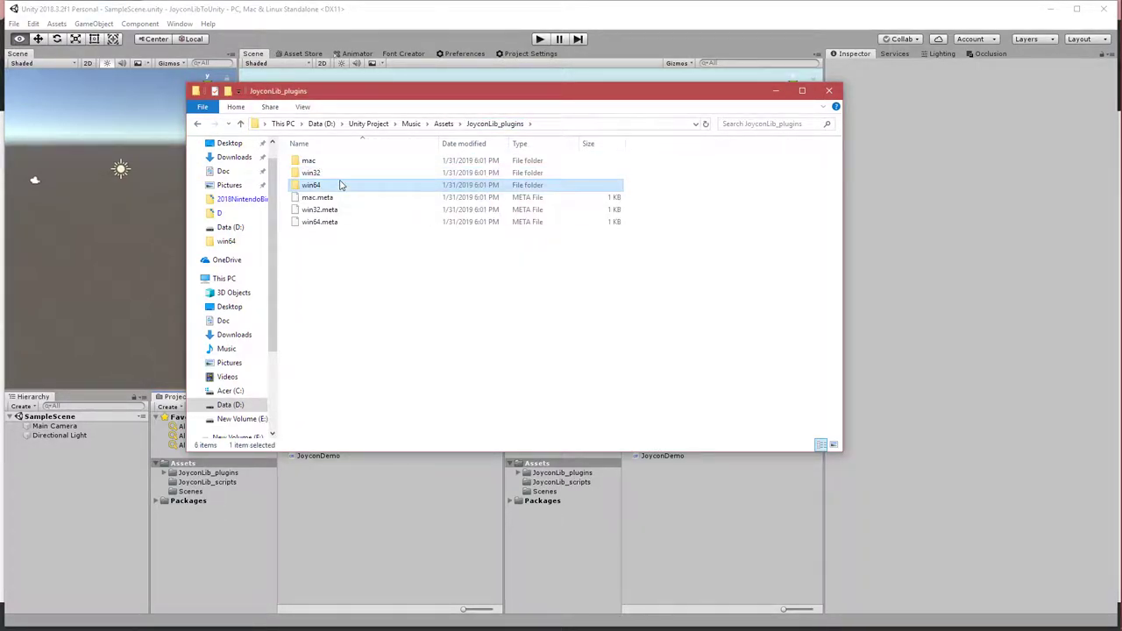
pyautogui.doubleClick(341, 185)
pyautogui.click(490, 124)
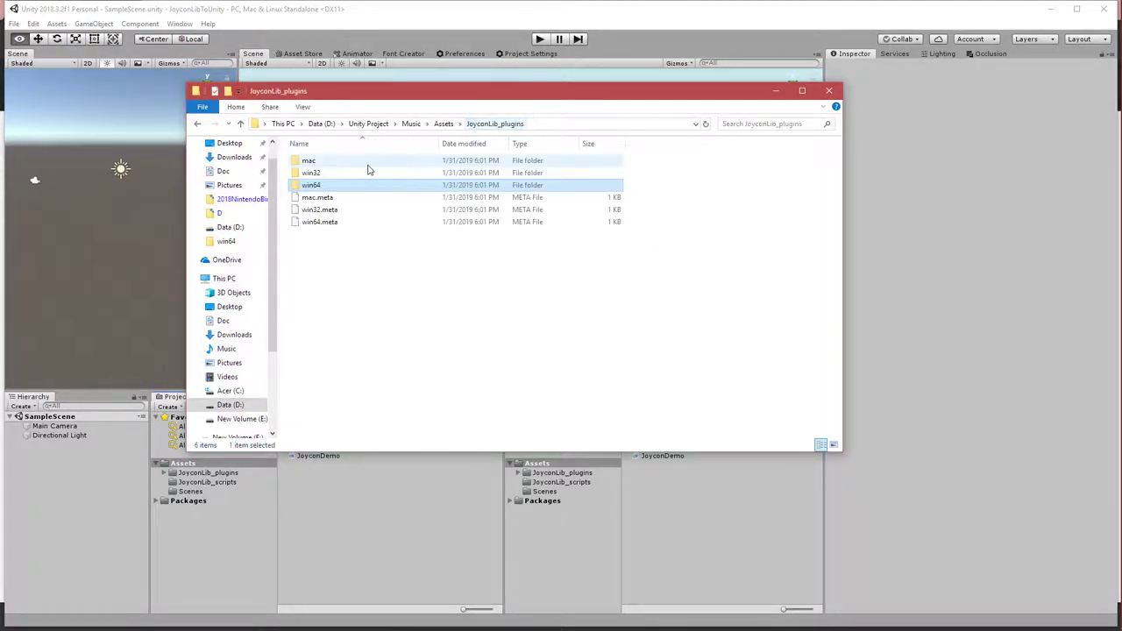
pyautogui.doubleClick(355, 171)
pyautogui.click(492, 124)
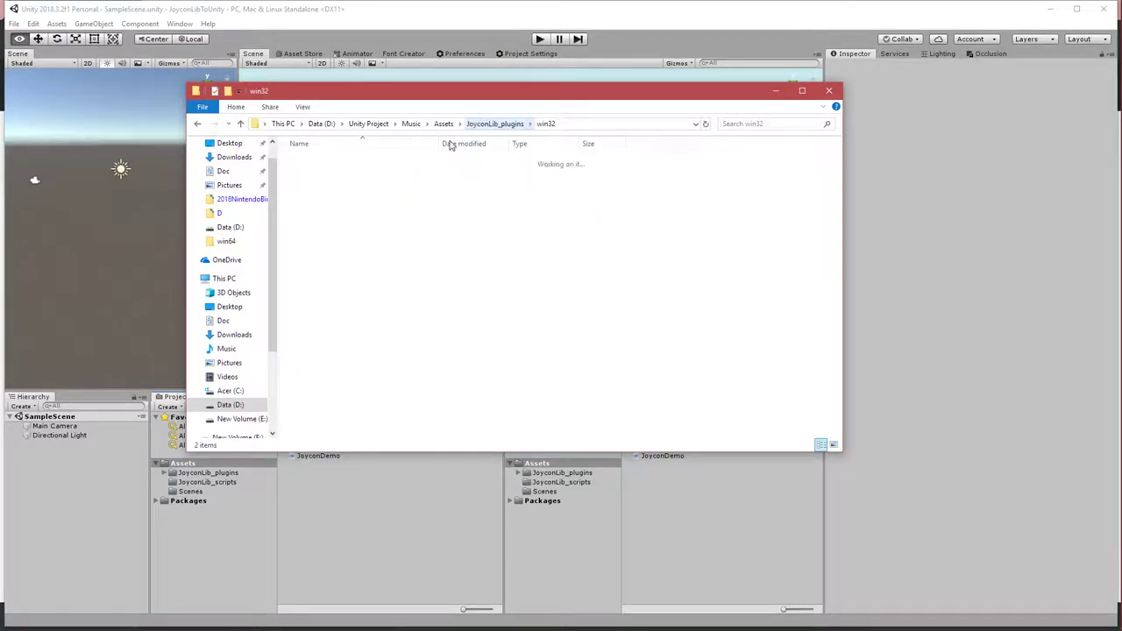
pyautogui.click(409, 124)
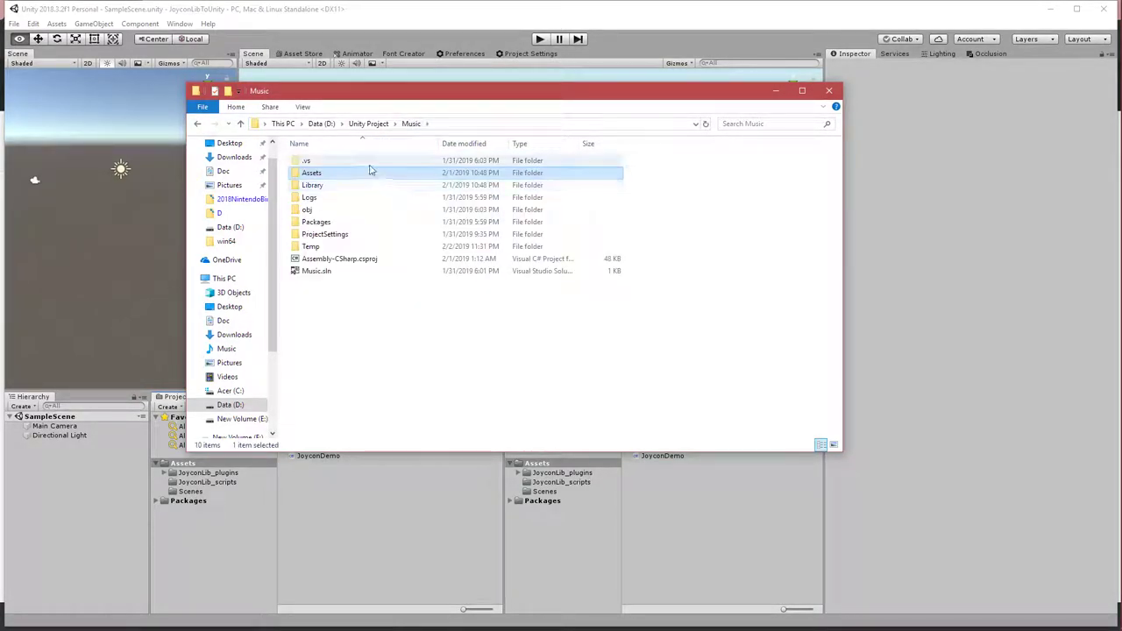
pyautogui.click(368, 123)
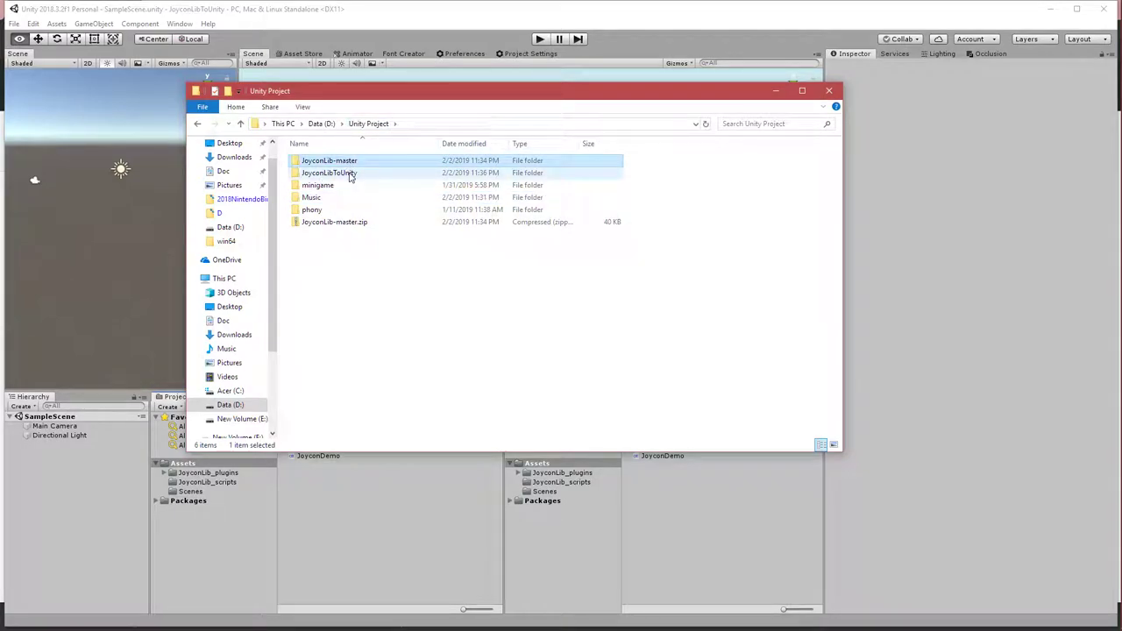
# Reopen JoyconLibToUnity's Assets, return to Unity and open the Scenes folder.
pyautogui.doubleClick(333, 173)
pyautogui.doubleClick(346, 160)
pyautogui.click(366, 506)
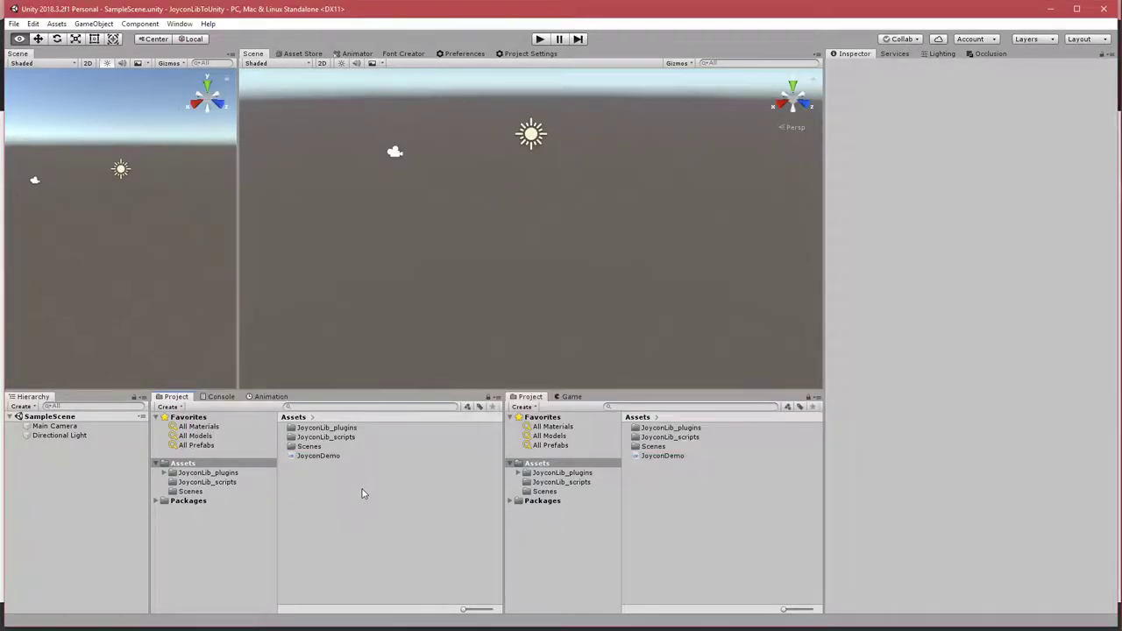
pyautogui.doubleClick(310, 446)
# Open Scene1 and orbit to a level view of its two magenta cubes.
pyautogui.doubleClick(309, 437)
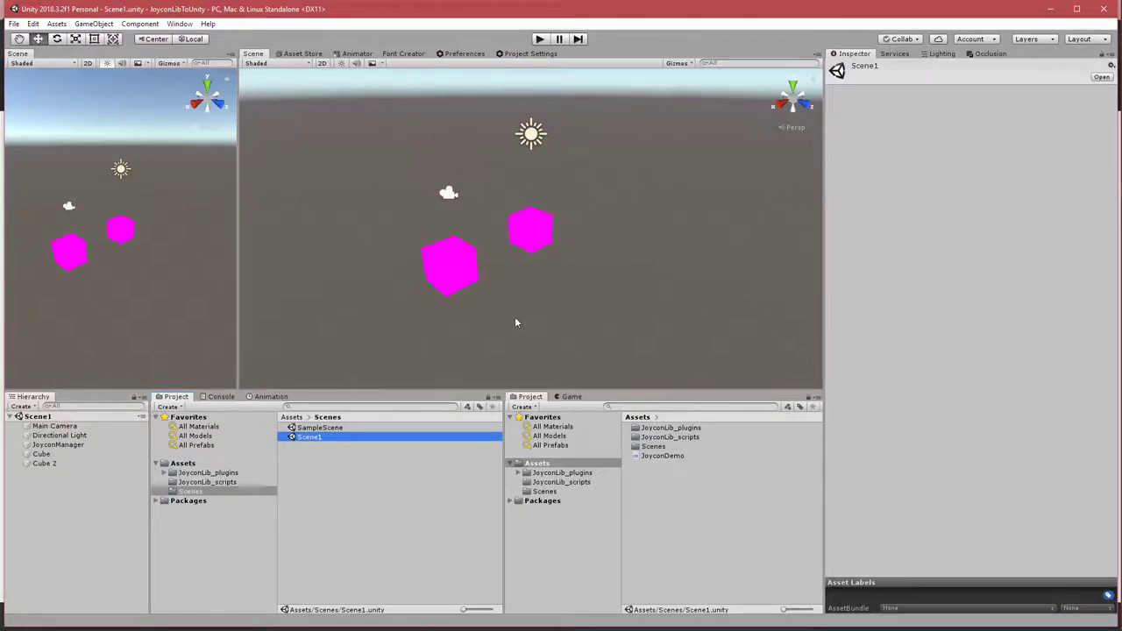
pyautogui.moveTo(515, 319)
pyautogui.mouseDown(button='right')
pyautogui.moveTo(847, 249)
pyautogui.moveTo(922, 305)
pyautogui.mouseUp(button='right')
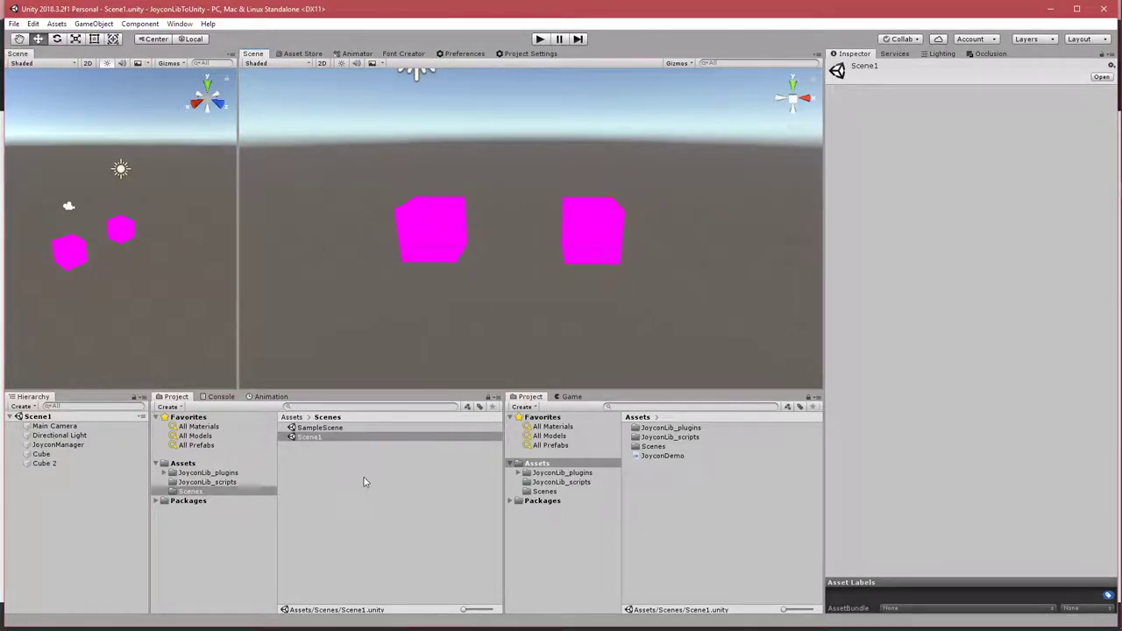
pyautogui.click(291, 418)
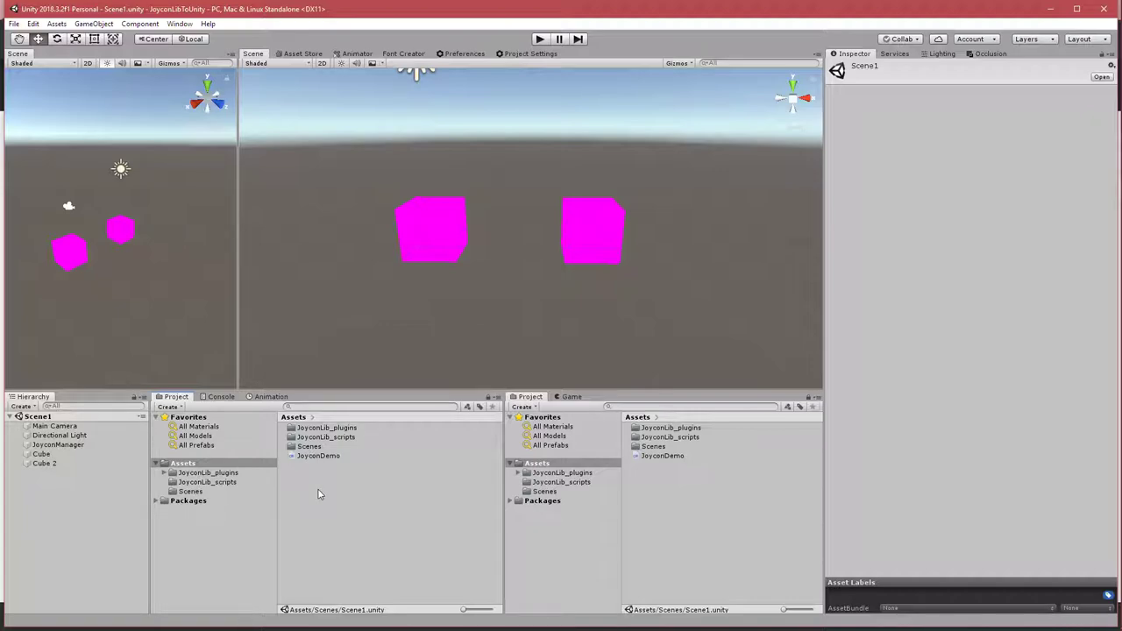
# In File Explorer, copy the color material from JoyconLib-master's Assets folder.
pyautogui.hotkey('alt', 'Tab')
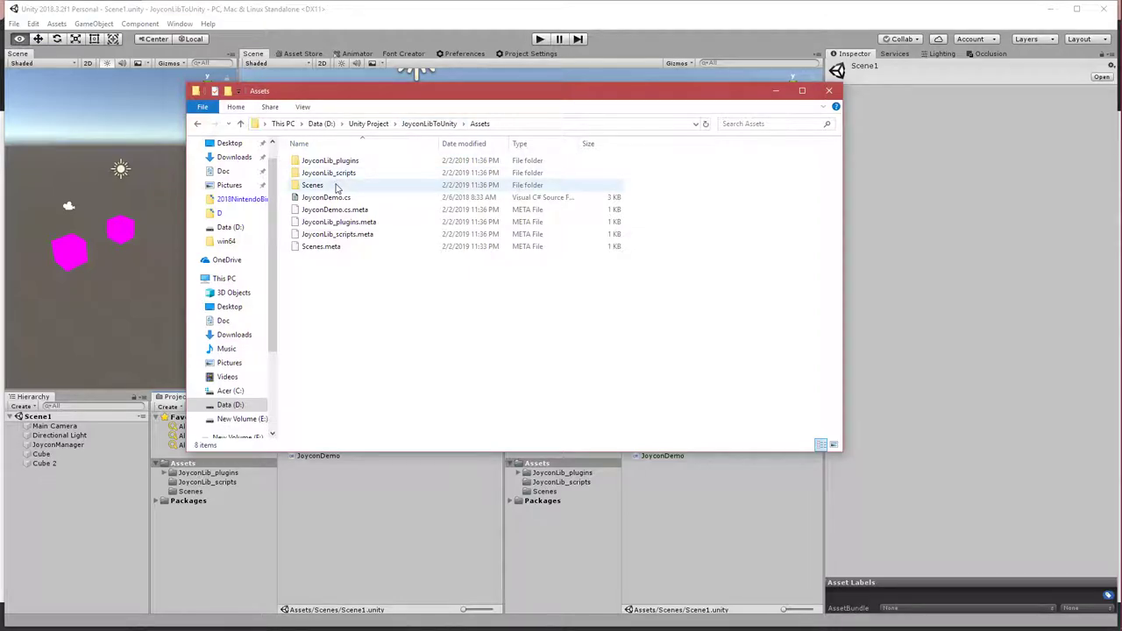
pyautogui.click(362, 123)
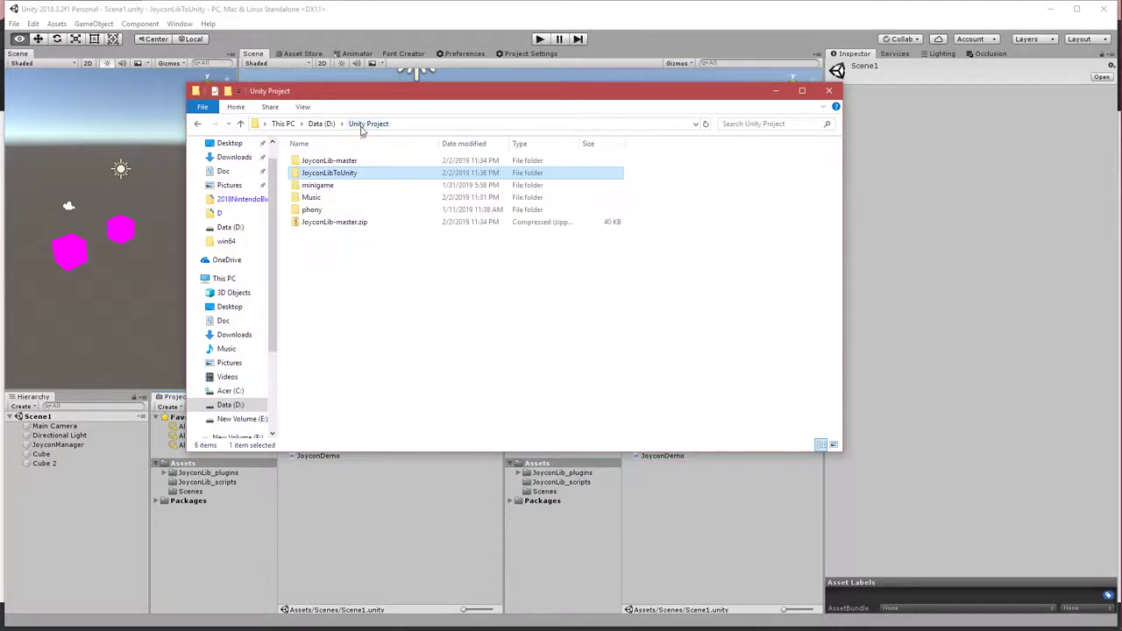
pyautogui.doubleClick(351, 165)
pyautogui.doubleClick(349, 164)
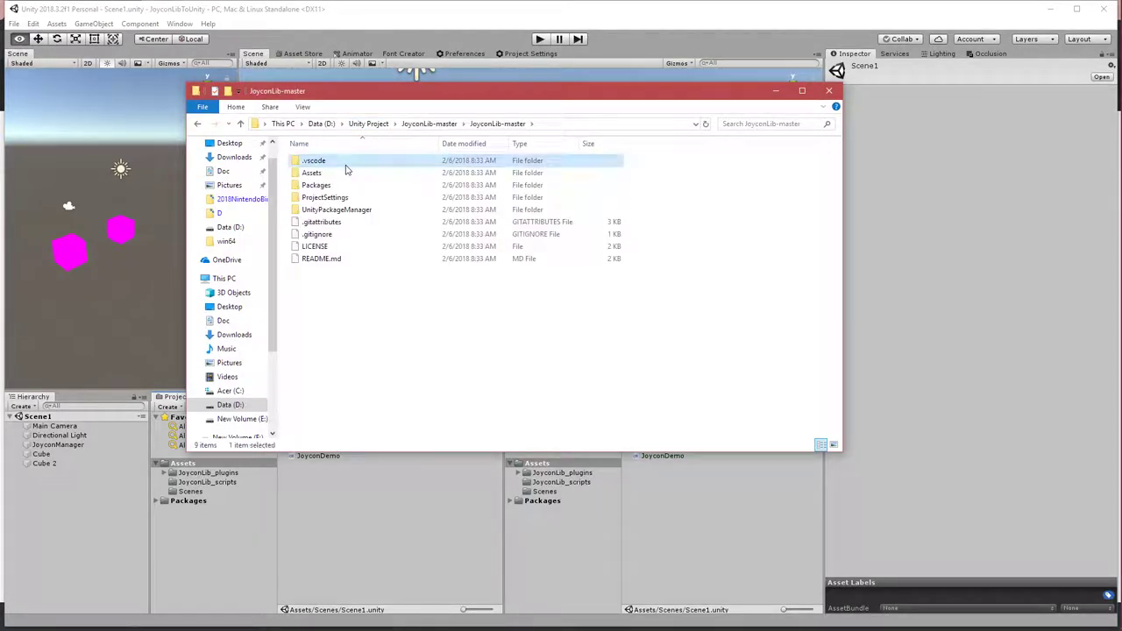
pyautogui.doubleClick(348, 172)
pyautogui.click(317, 212)
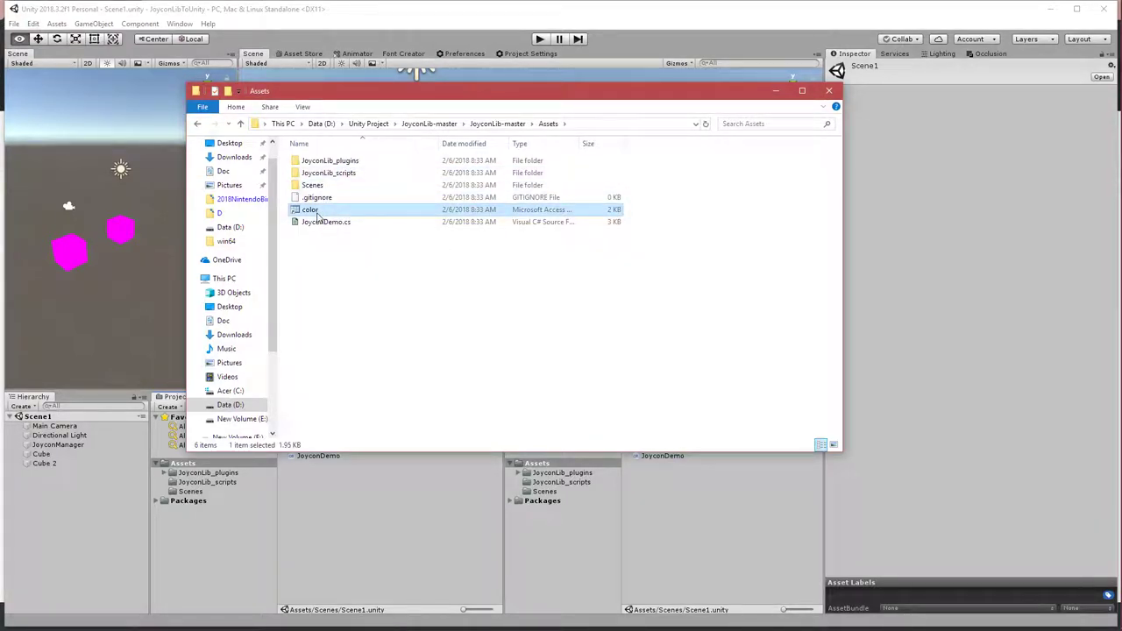
pyautogui.rightClick(317, 213)
pyautogui.click(351, 325)
# Paste color into JoyconLibToUnity's Assets and drag it onto the left cube.
pyautogui.click(427, 125)
pyautogui.click(373, 126)
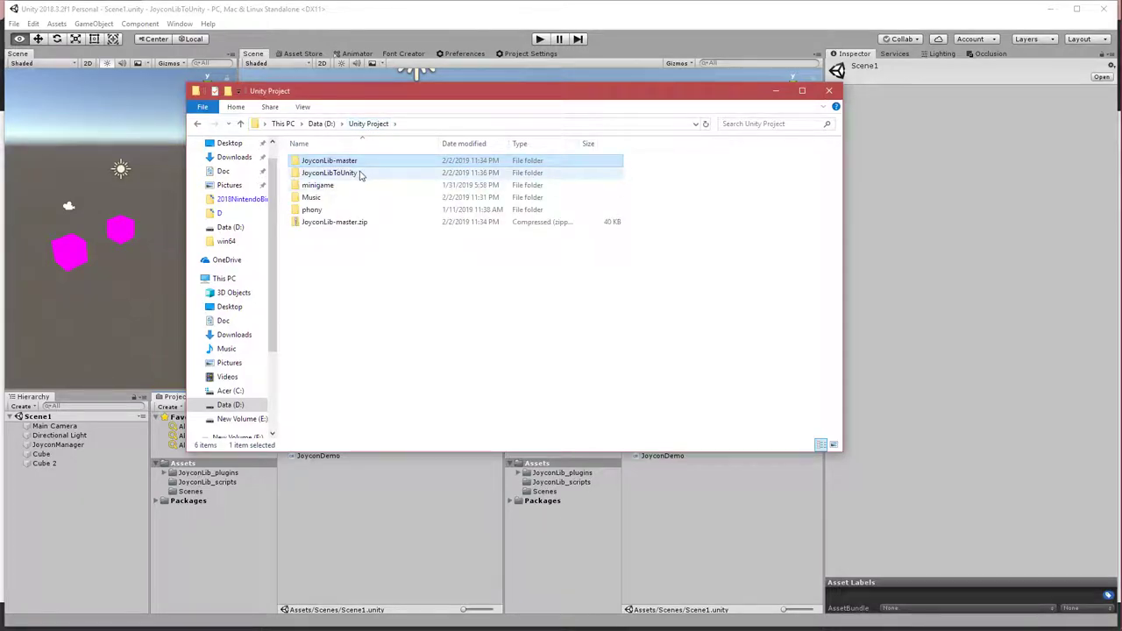
pyautogui.doubleClick(355, 172)
pyautogui.doubleClick(346, 159)
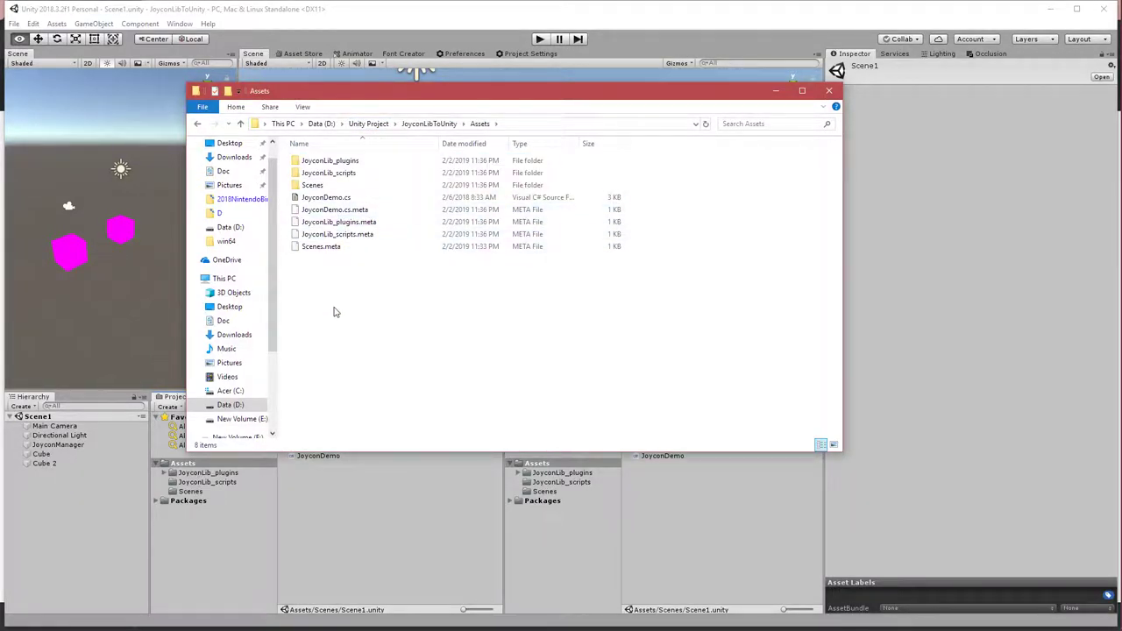
pyautogui.rightClick(334, 306)
pyautogui.click(362, 389)
pyautogui.click(358, 474)
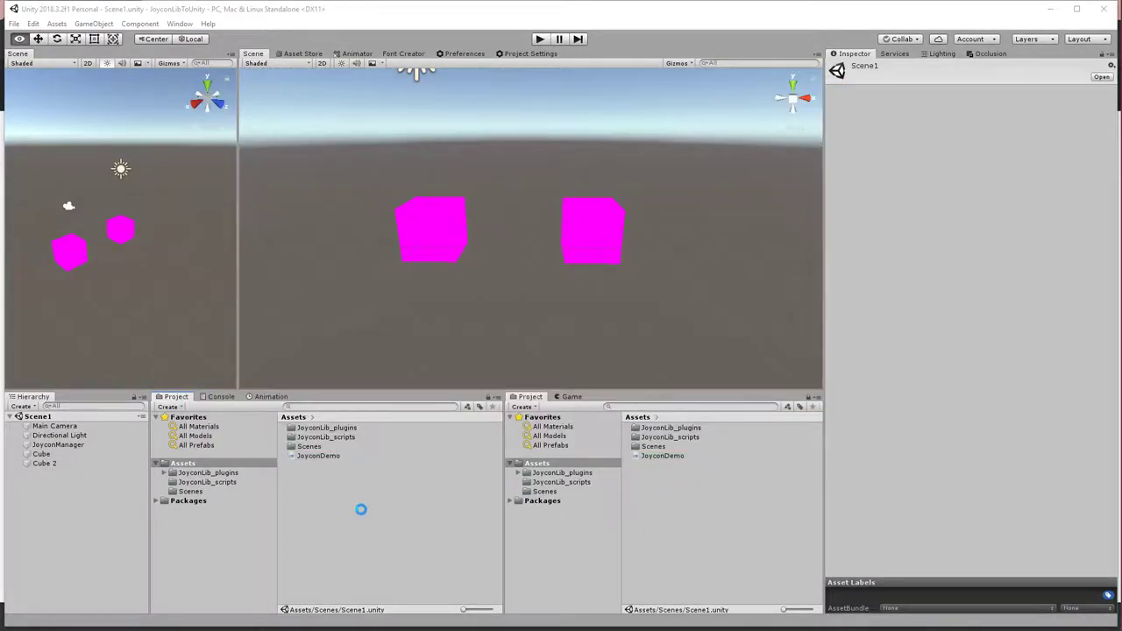
pyautogui.moveTo(302, 458); pyautogui.dragTo(429, 230)
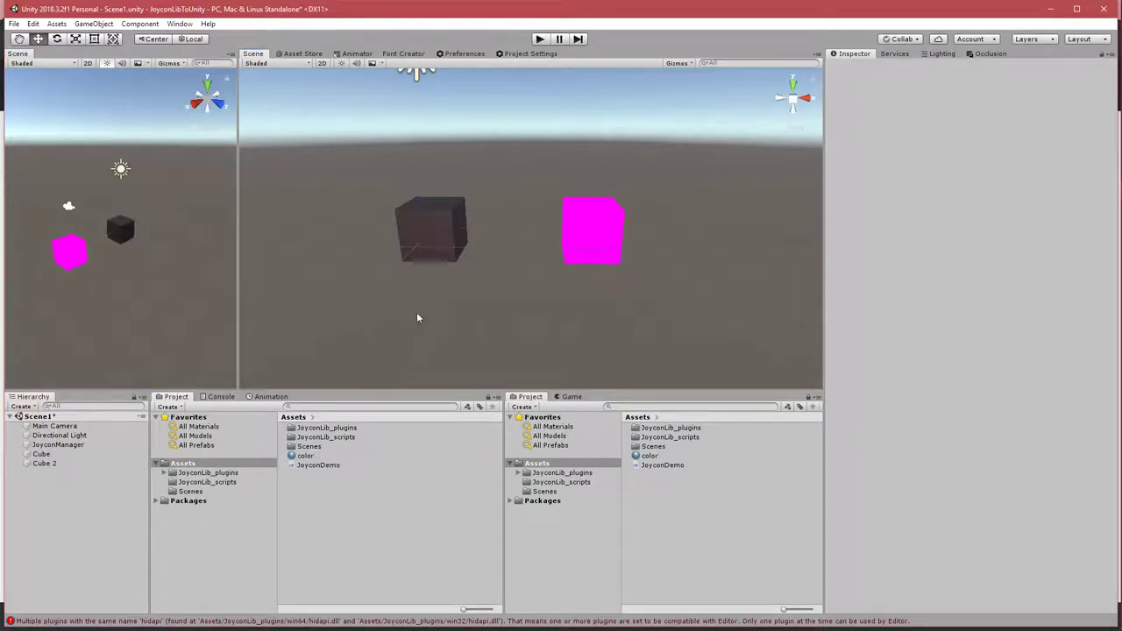
# Apply the color material to the right cube and clear the hidapi console errors.
pyautogui.moveTo(299, 455); pyautogui.dragTo(604, 239)
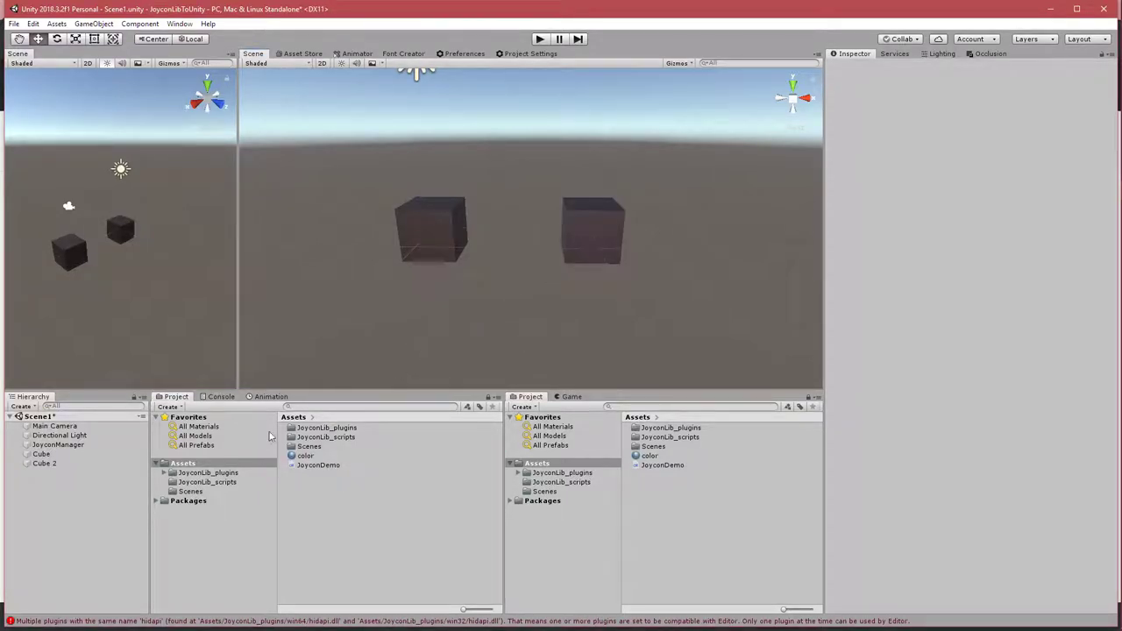
pyautogui.click(223, 399)
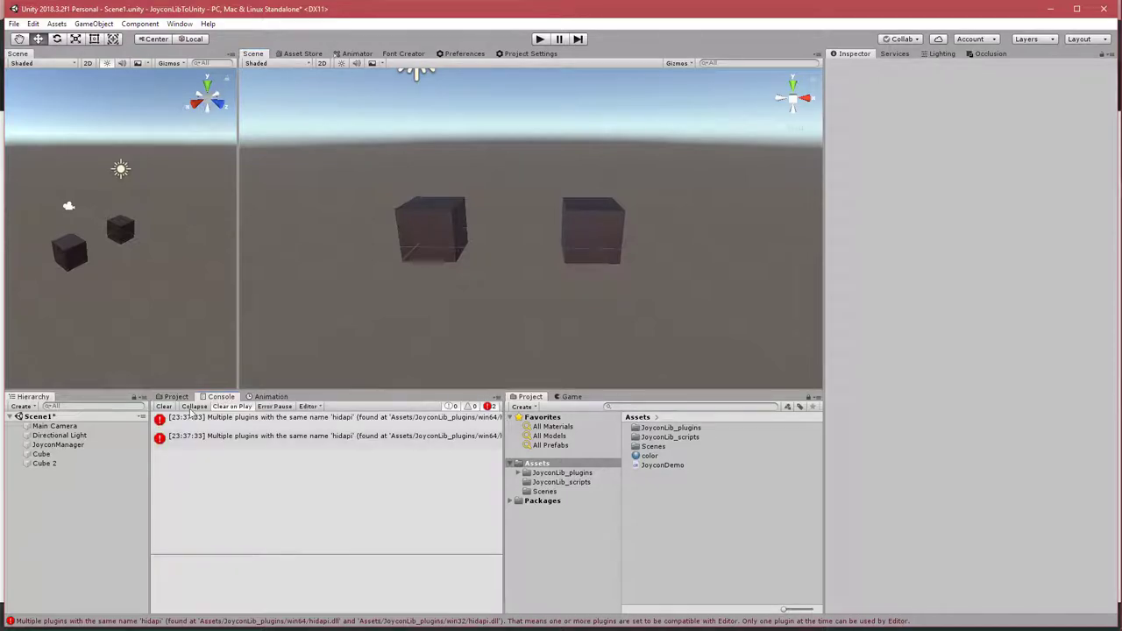
pyautogui.click(165, 407)
pyautogui.click(173, 398)
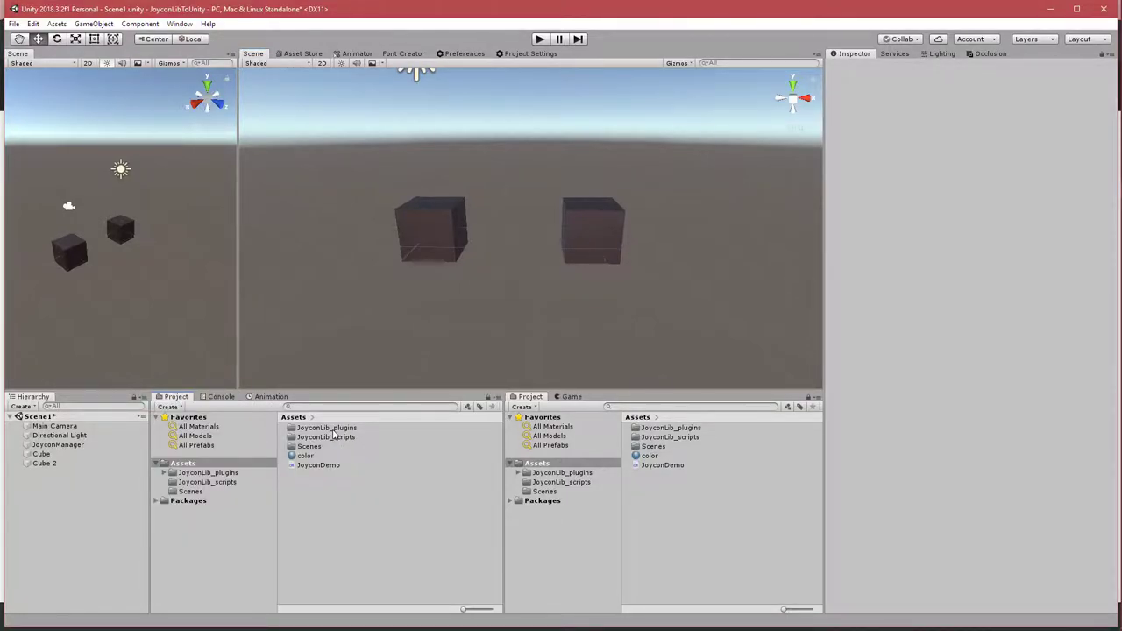
# Open the win32 and win64 plugin folders and stop win32 hidapi targeting x86_64.
pyautogui.doubleClick(334, 431)
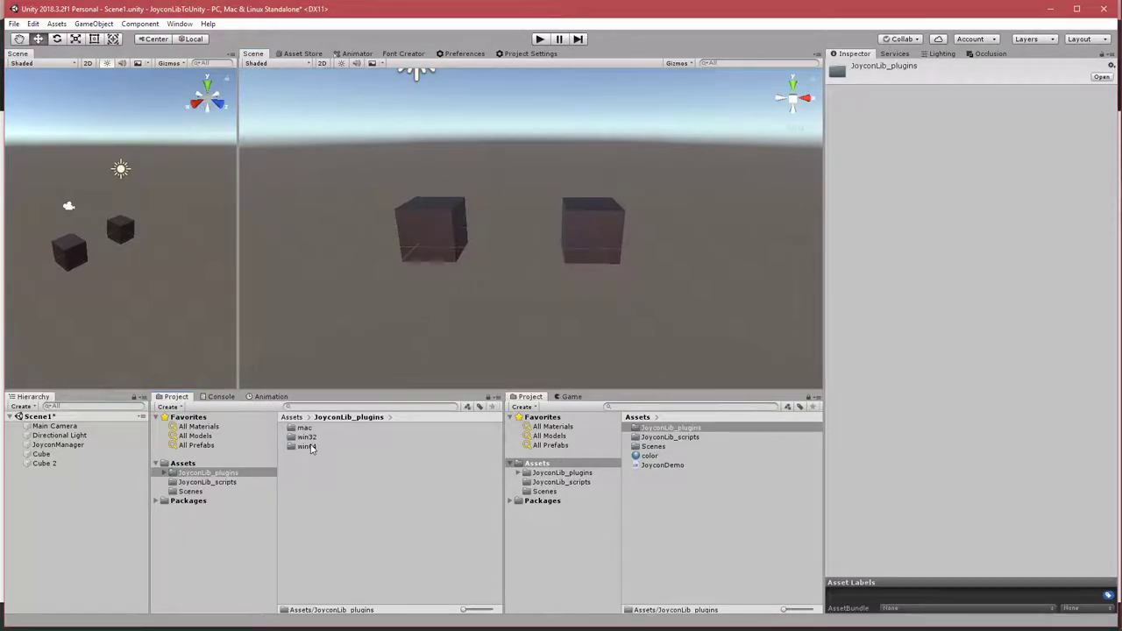
pyautogui.doubleClick(309, 437)
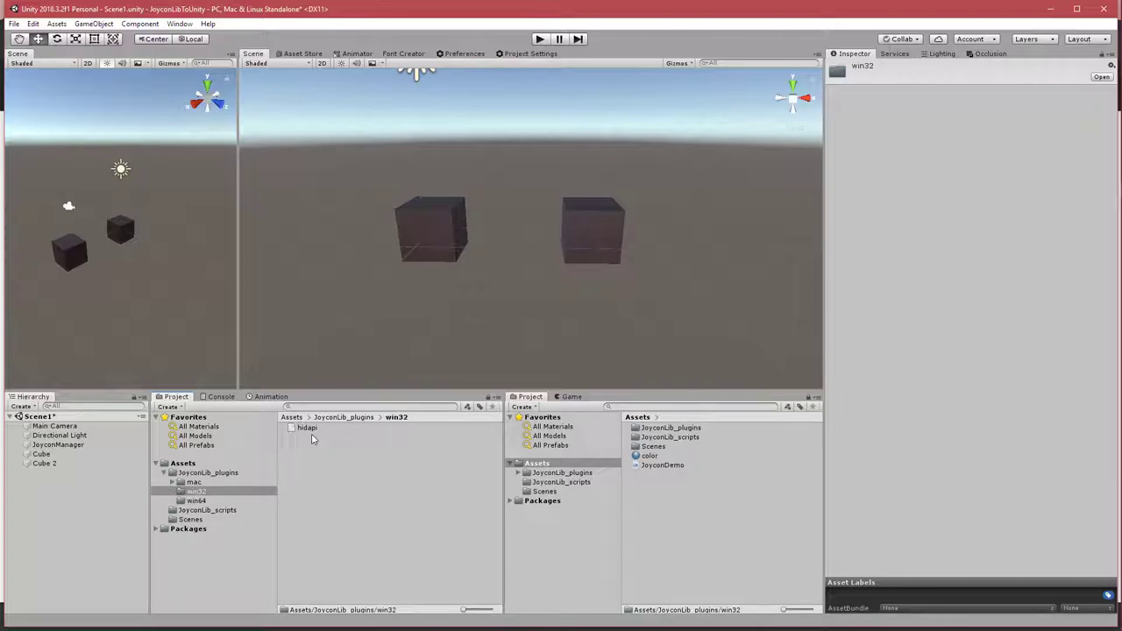
pyautogui.click(596, 474)
pyautogui.doubleClick(656, 446)
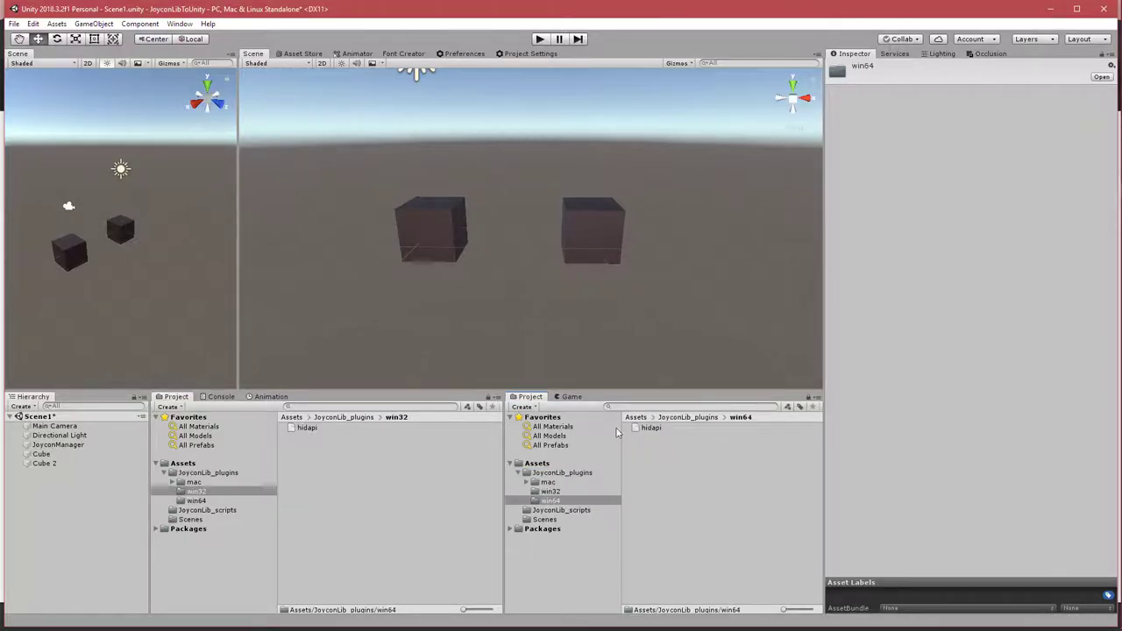
pyautogui.click(309, 429)
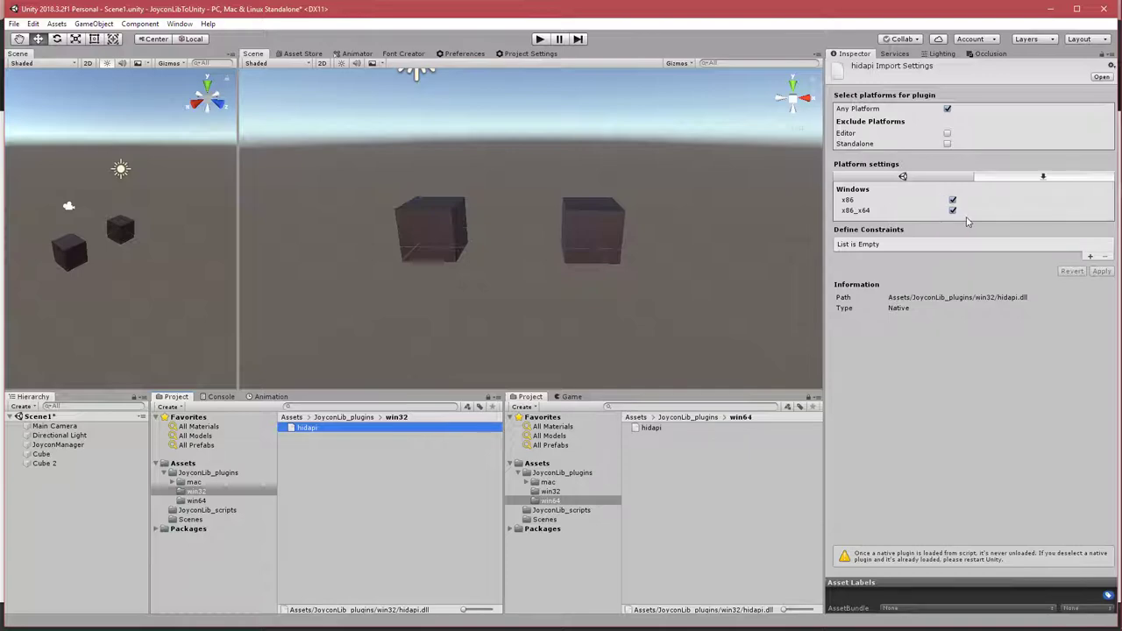
pyautogui.click(953, 212)
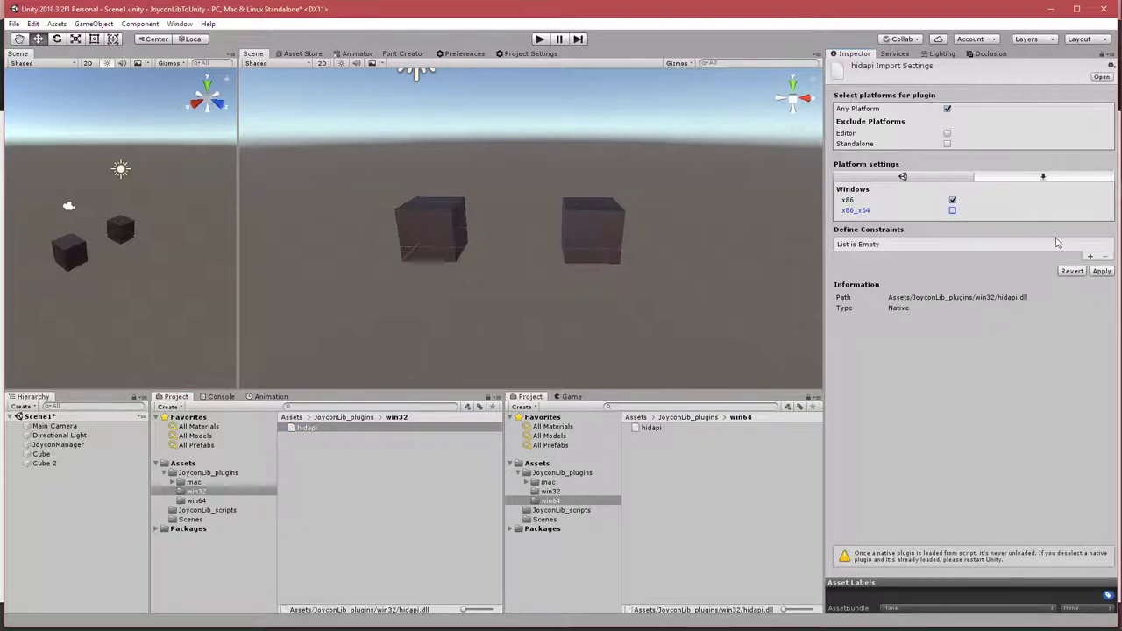
pyautogui.click(1098, 271)
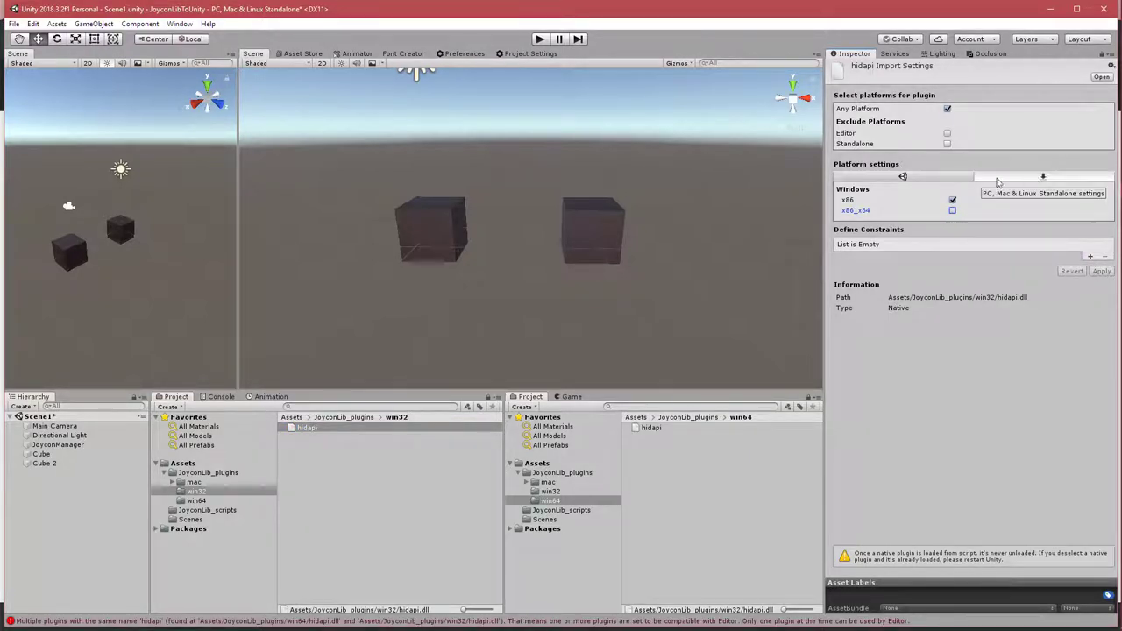
# Set the win32 hidapi plugin to CPU x86 and OS Windows, and apply.
pyautogui.click(968, 191)
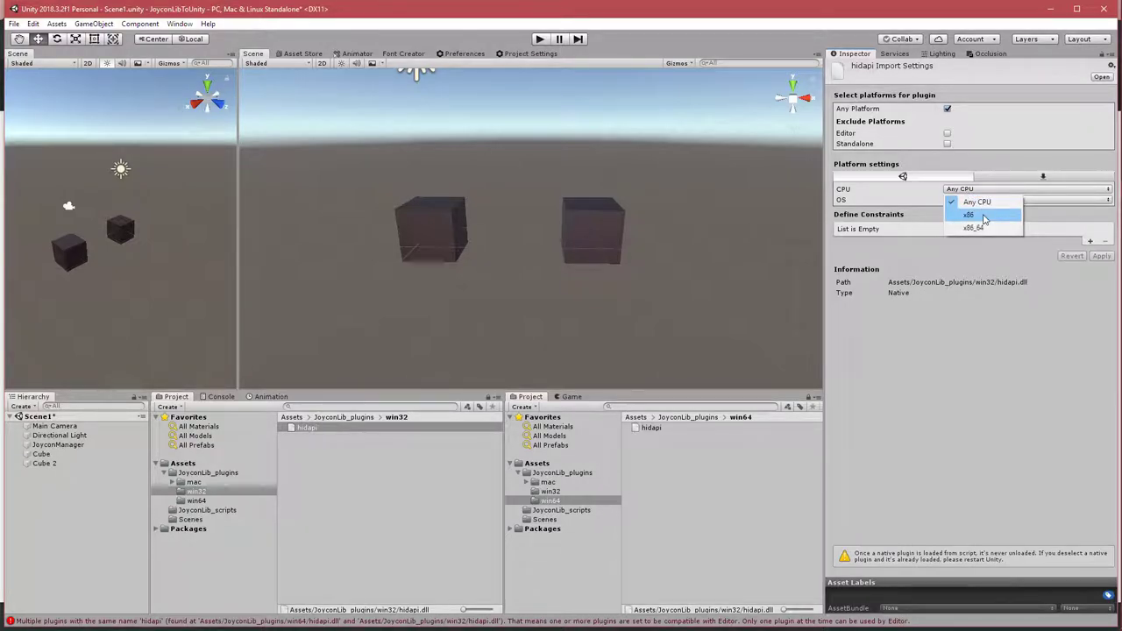
pyautogui.click(969, 214)
pyautogui.click(973, 200)
pyautogui.click(975, 241)
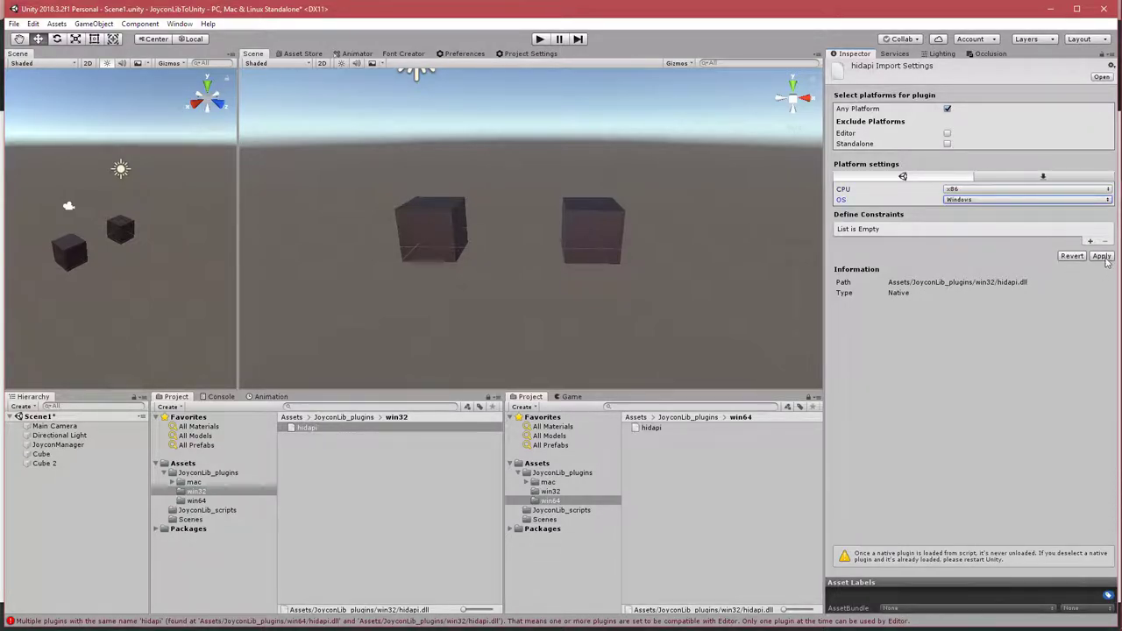
pyautogui.click(1103, 257)
# Set the win64 hidapi plugin to CPU x86_64 and OS Windows, and apply.
pyautogui.click(702, 428)
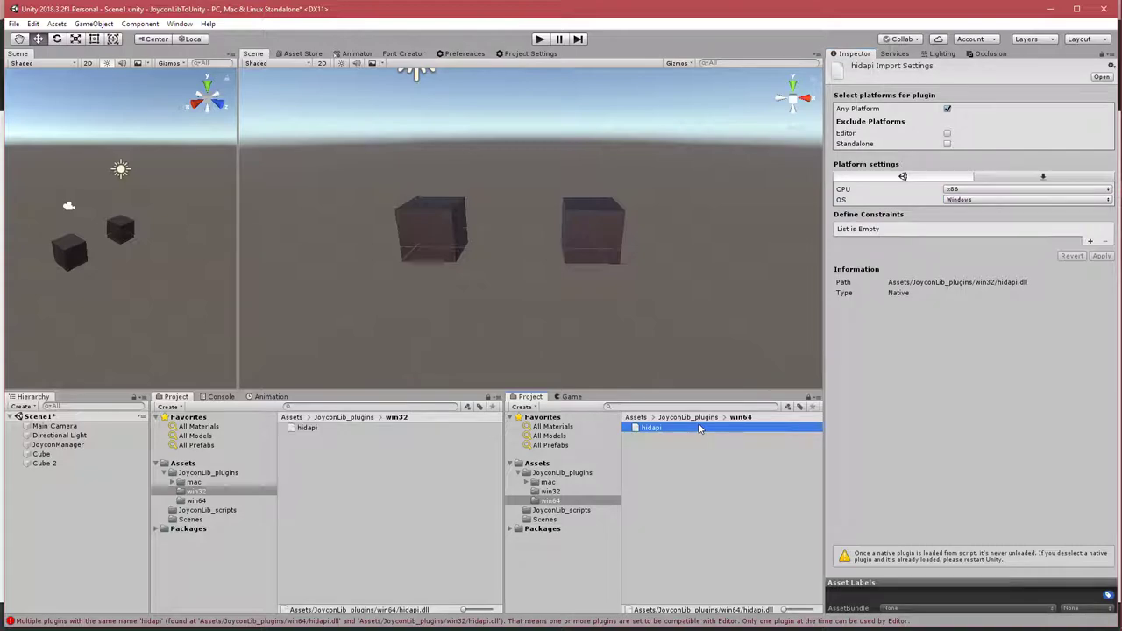
pyautogui.click(1004, 191)
pyautogui.click(974, 227)
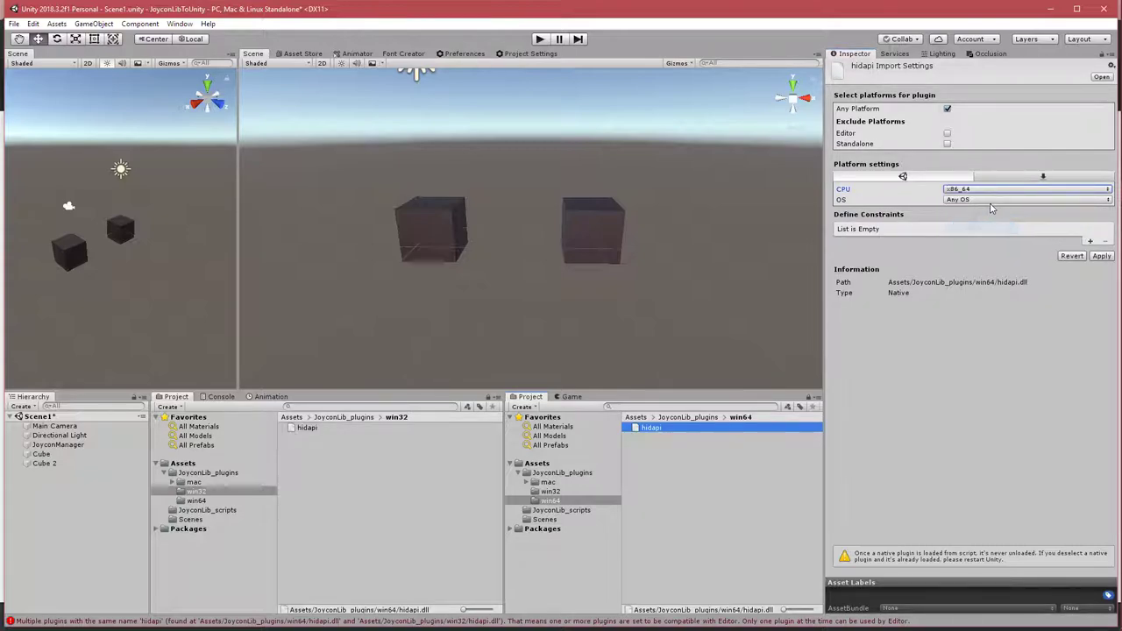
pyautogui.click(990, 200)
pyautogui.click(986, 239)
pyautogui.click(1101, 256)
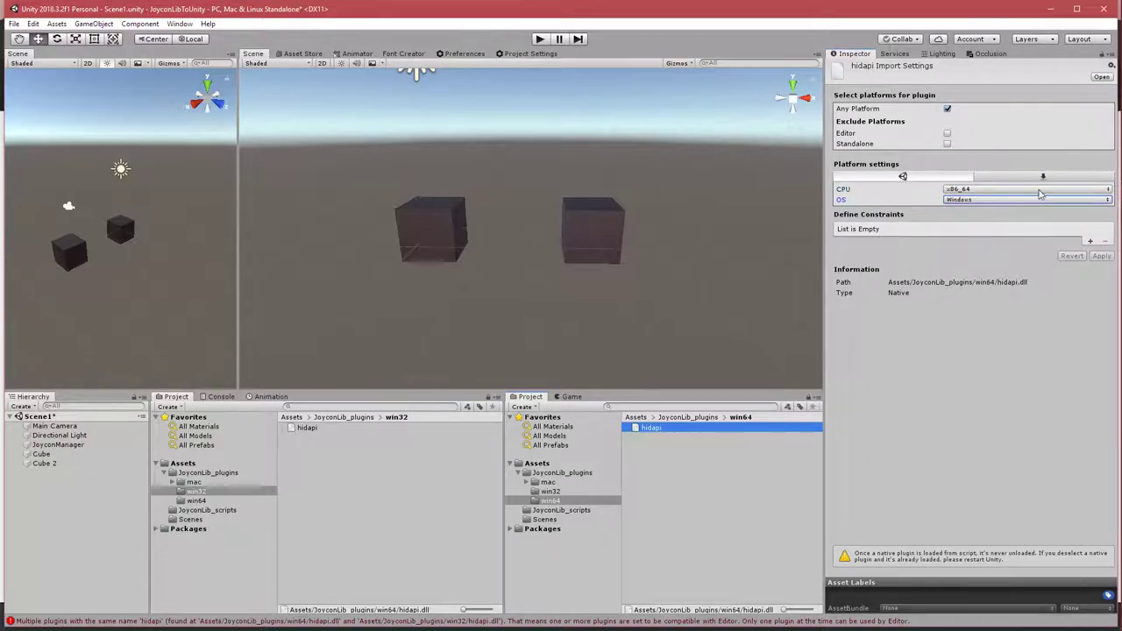
# Limit win64 hidapi's standalone settings to x86_64 only, apply, and clear the console.
pyautogui.click(1041, 178)
pyautogui.click(953, 210)
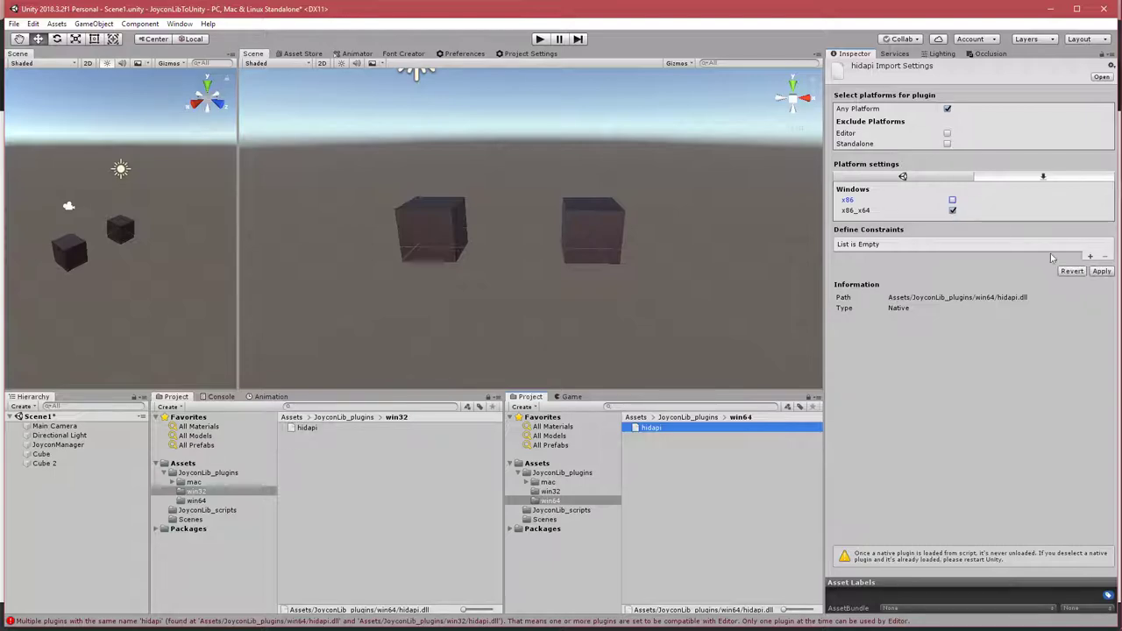
pyautogui.click(1103, 272)
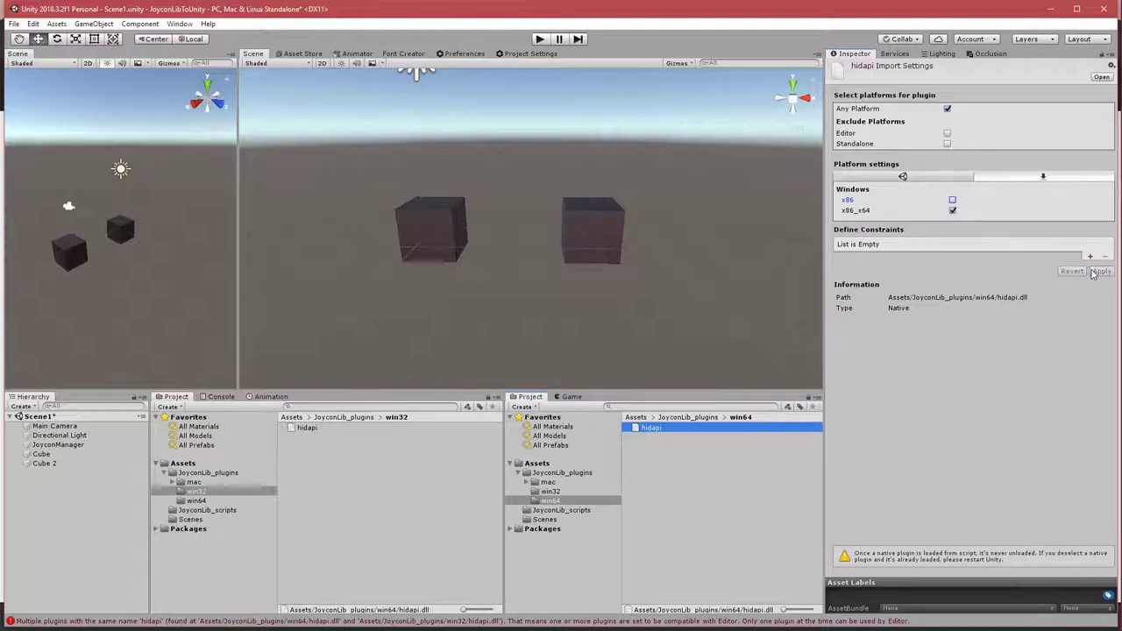
pyautogui.click(221, 396)
pyautogui.click(159, 407)
pyautogui.click(176, 396)
# Play the scene, read the missing-script warnings in the Console, then stop playback.
pyautogui.click(322, 435)
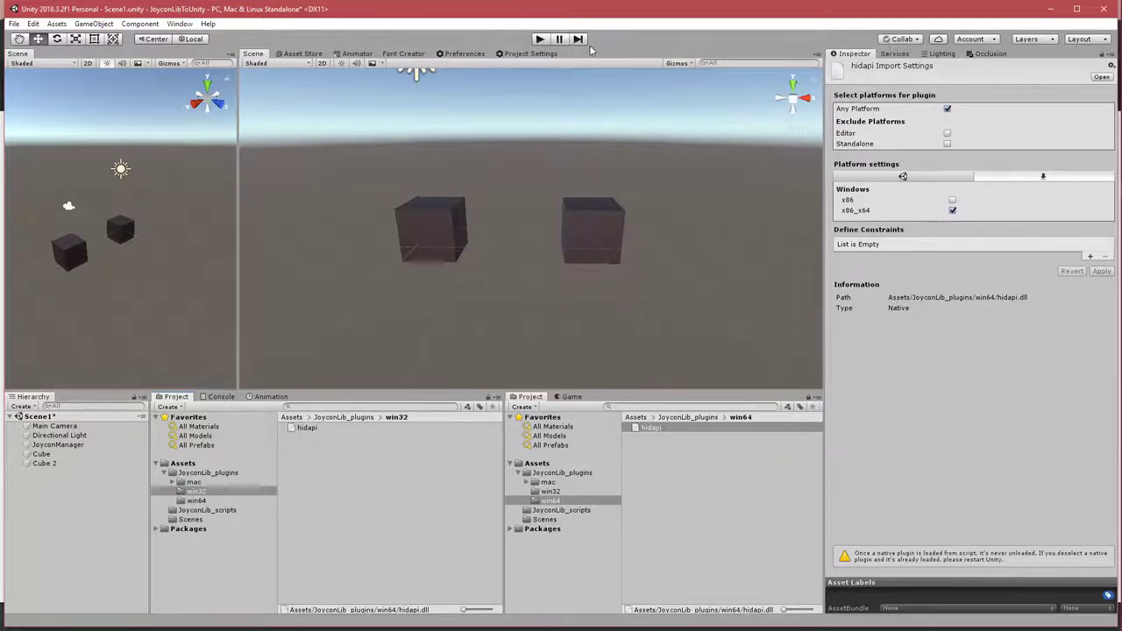
pyautogui.click(540, 39)
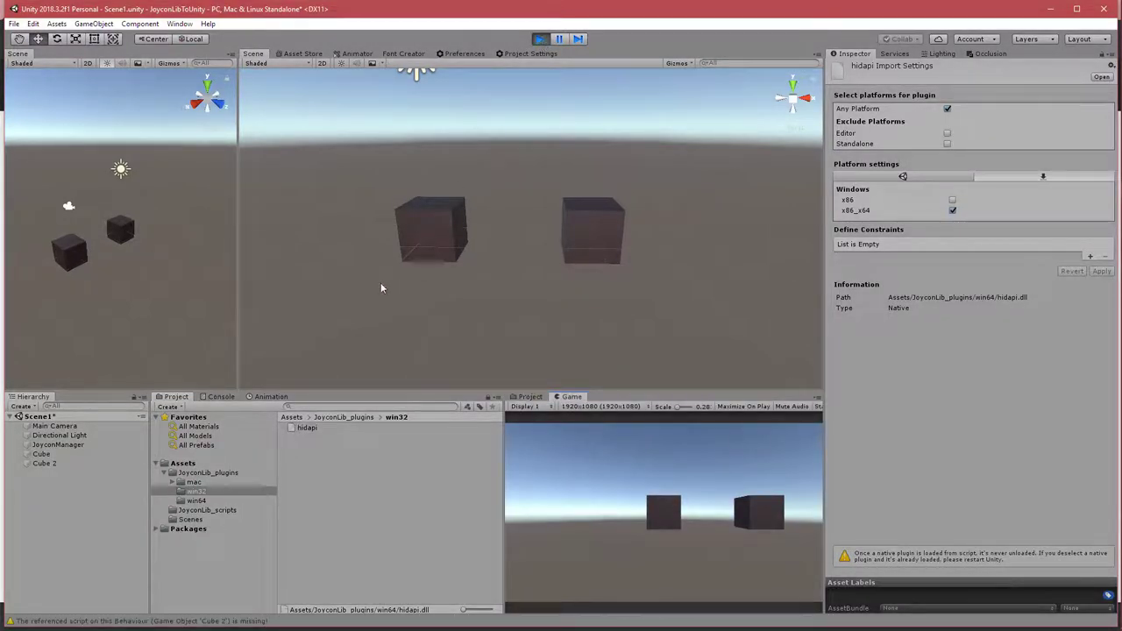
pyautogui.click(219, 397)
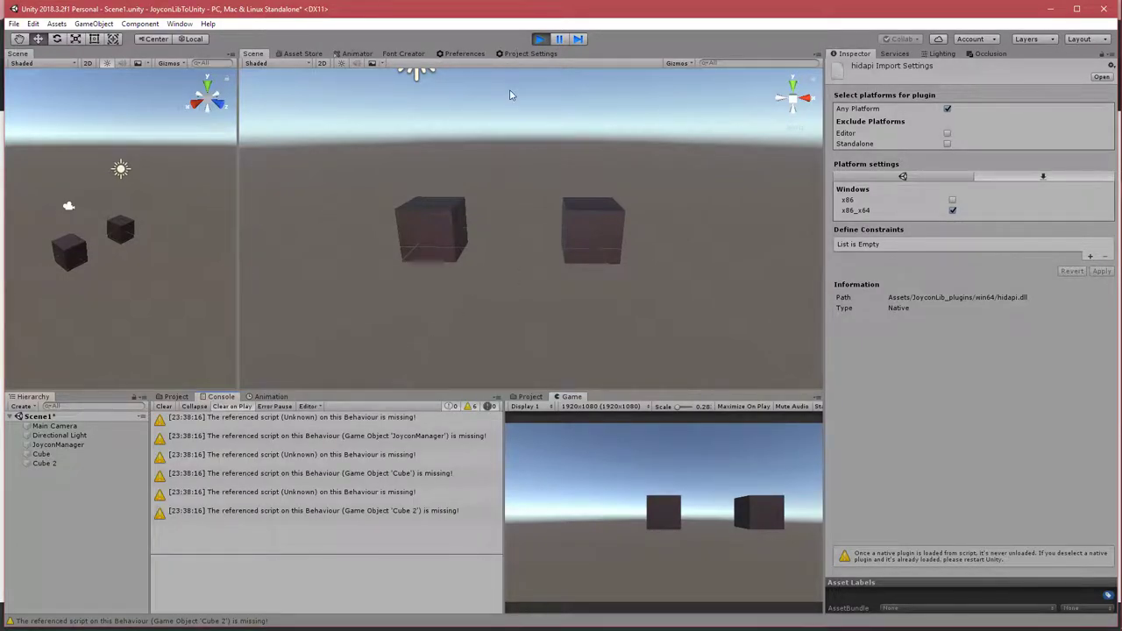
pyautogui.click(543, 44)
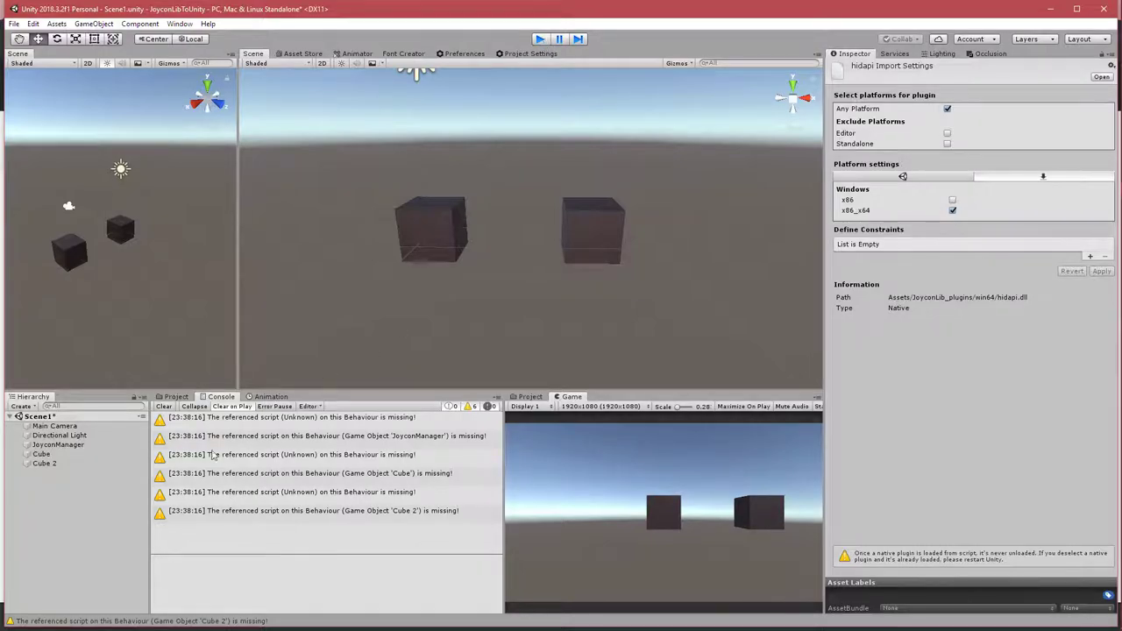
# Attach the JoyconManager script from JoyconLib_scripts to the JoyconManager object's missing Script slot.
pyautogui.click(58, 445)
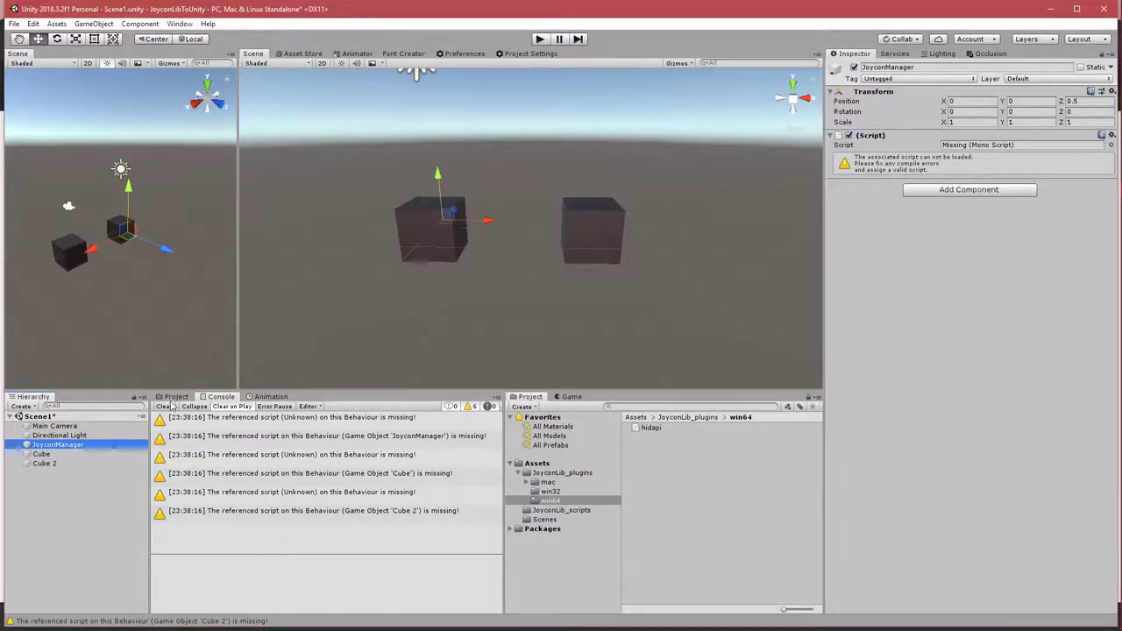
pyautogui.click(174, 397)
pyautogui.click(341, 419)
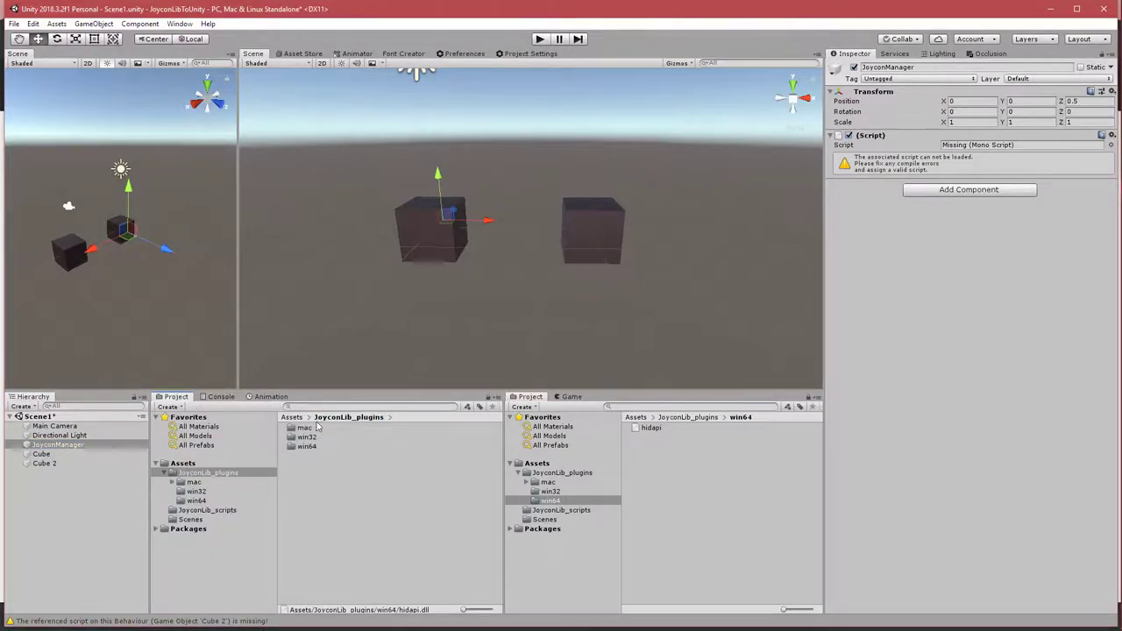
pyautogui.click(292, 417)
pyautogui.doubleClick(313, 437)
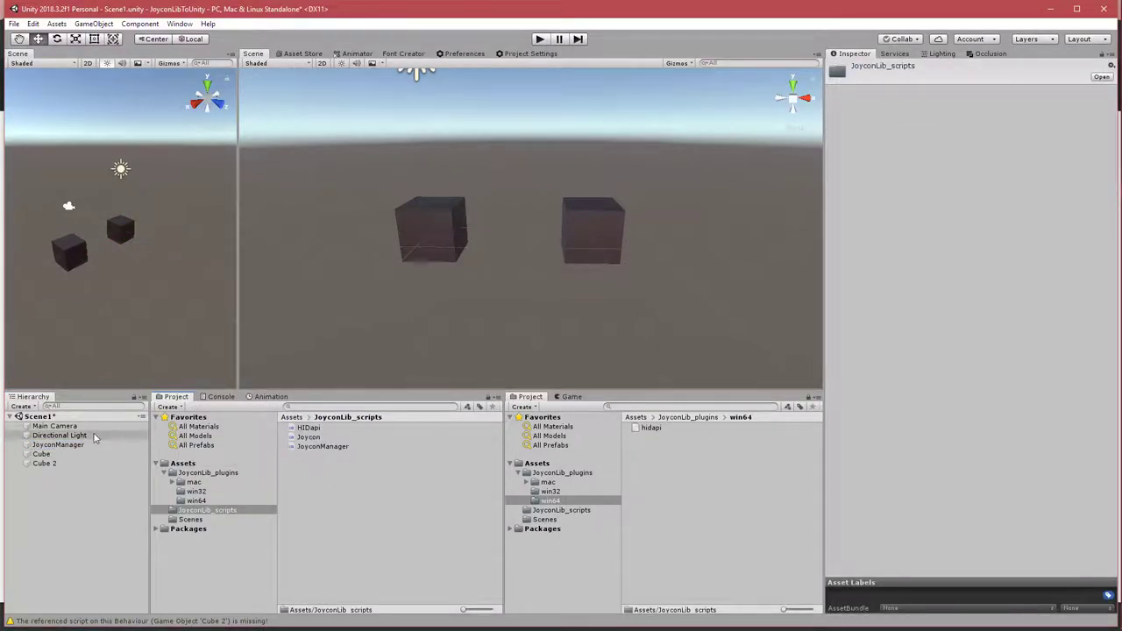
pyautogui.click(70, 445)
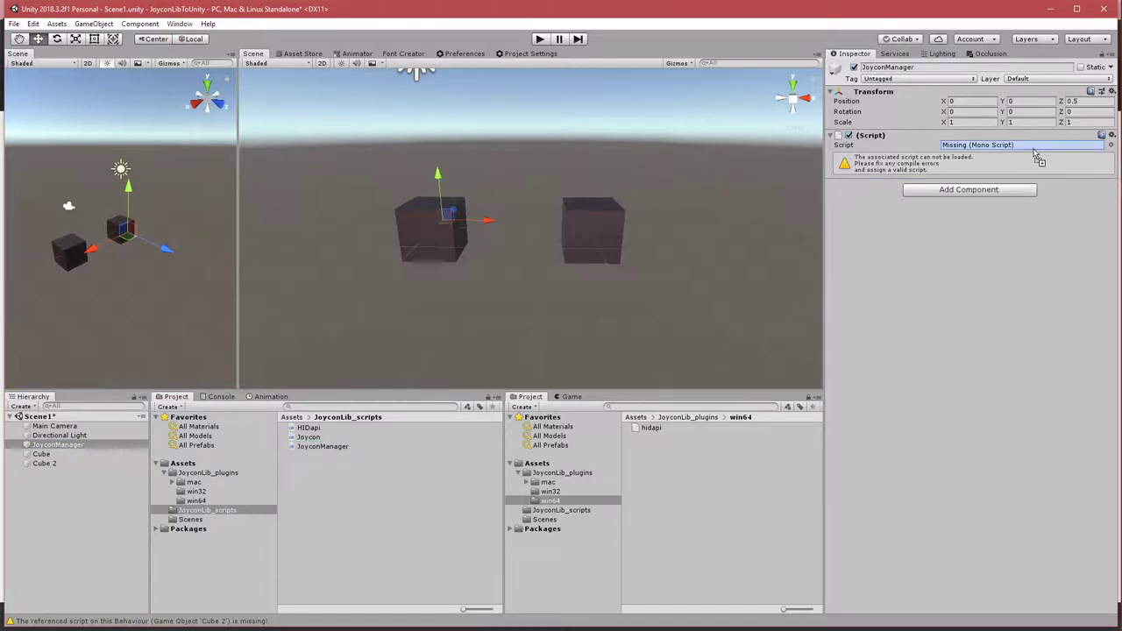
pyautogui.moveTo(1035, 150); pyautogui.dragTo(1029, 152)
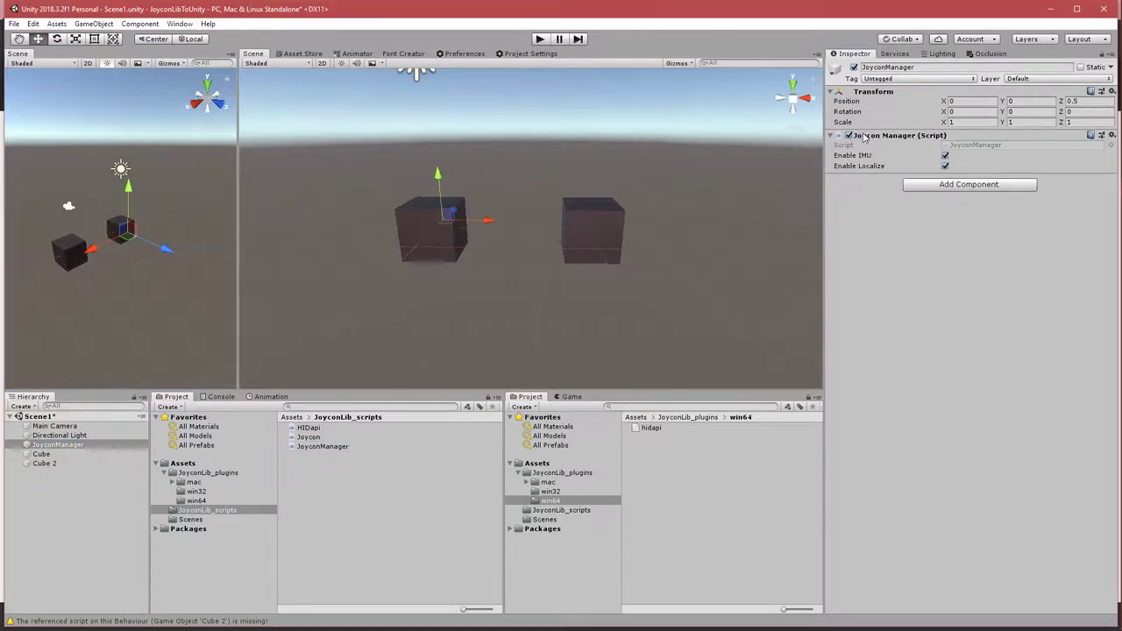
# Attach the JoyconDemo script to both Cube and Cube 2.
pyautogui.moveTo(41, 454)
pyautogui.mouseDown()
pyautogui.moveTo(627, 431)
pyautogui.moveTo(1030, 383)
pyautogui.mouseUp()
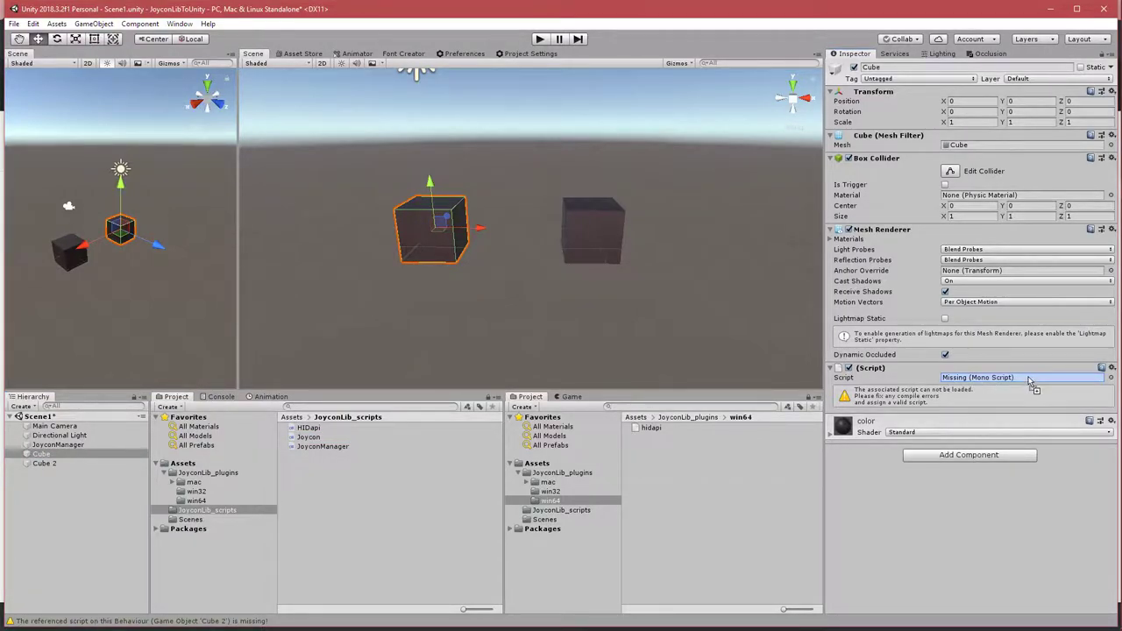
pyautogui.moveTo(1030, 383); pyautogui.dragTo(384, 460)
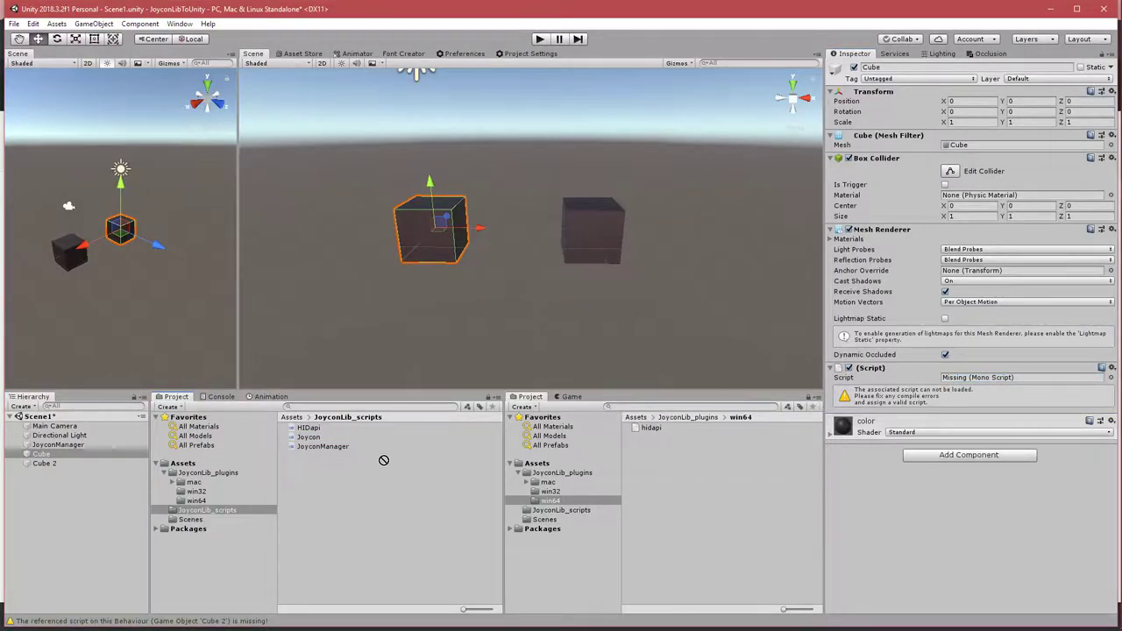
pyautogui.click(294, 419)
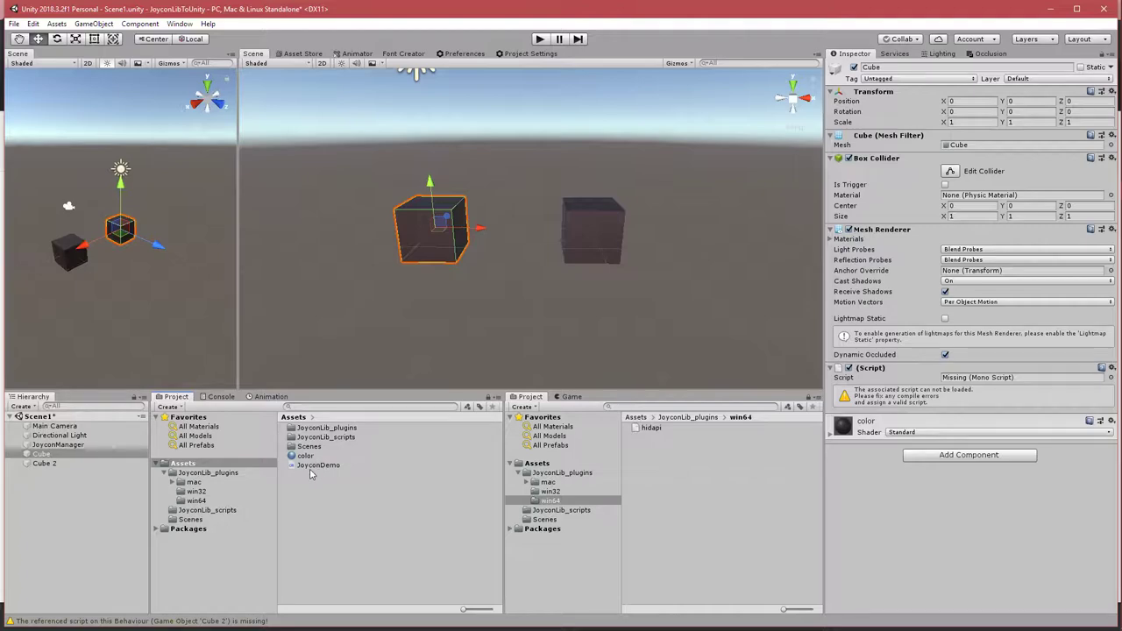
pyautogui.click(333, 466)
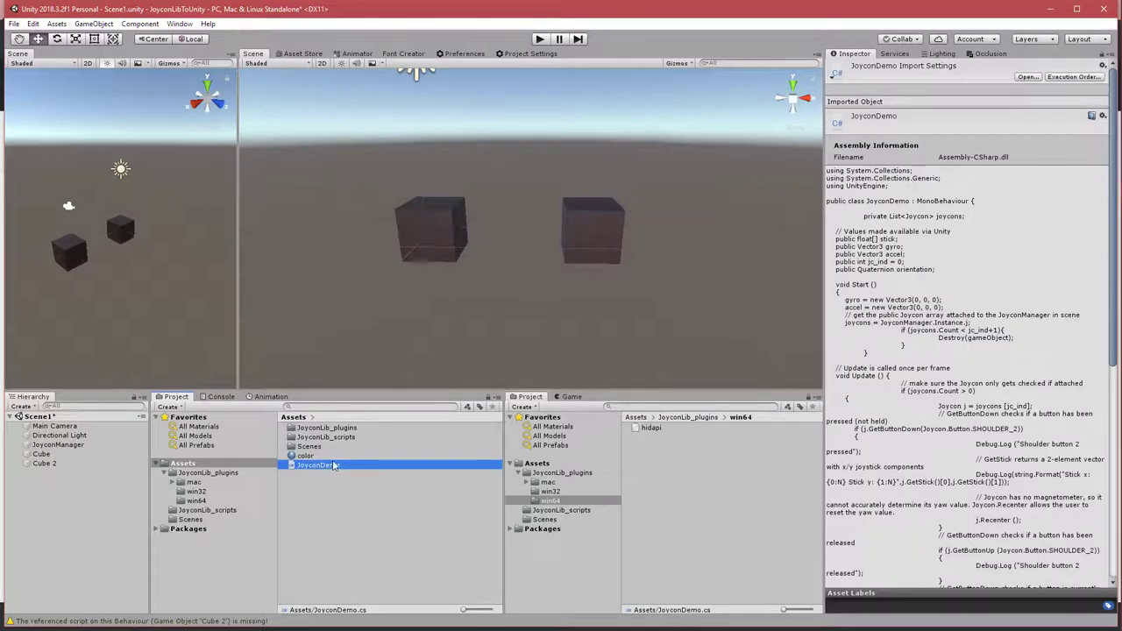
pyautogui.click(119, 453)
pyautogui.moveTo(309, 466); pyautogui.dragTo(981, 378)
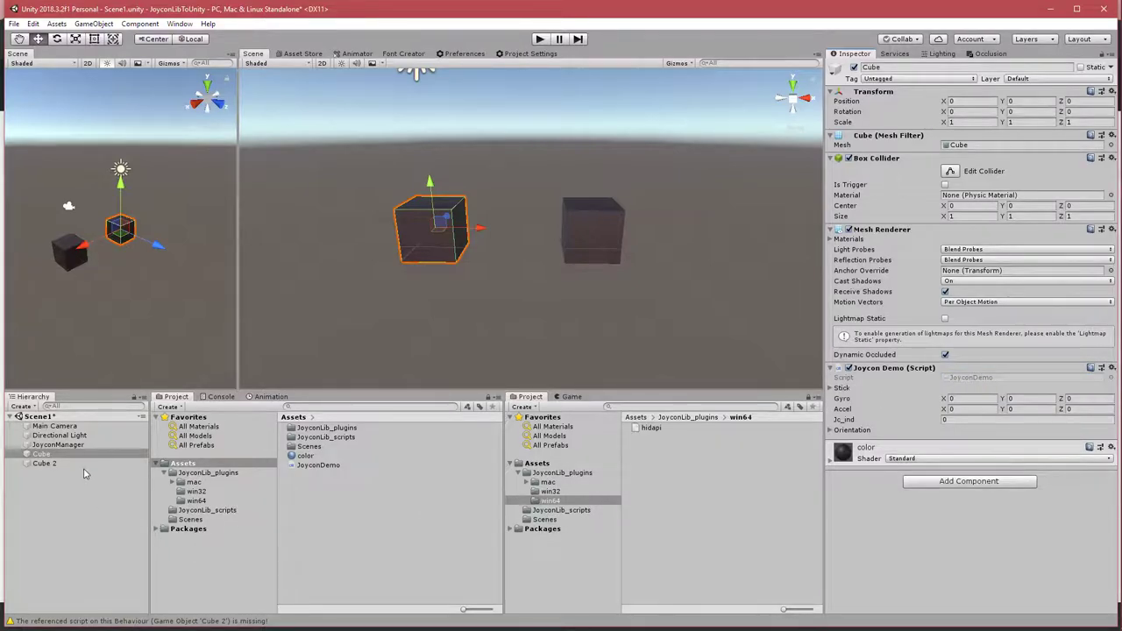
pyautogui.click(53, 463)
pyautogui.moveTo(318, 466); pyautogui.dragTo(975, 384)
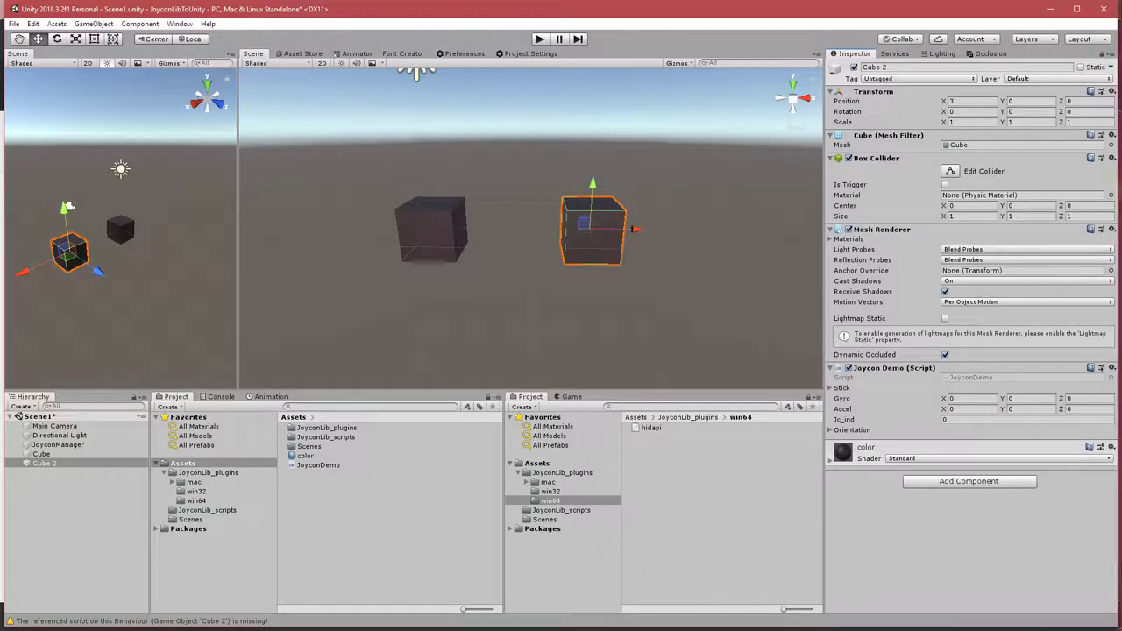
pyautogui.click(1097, 494)
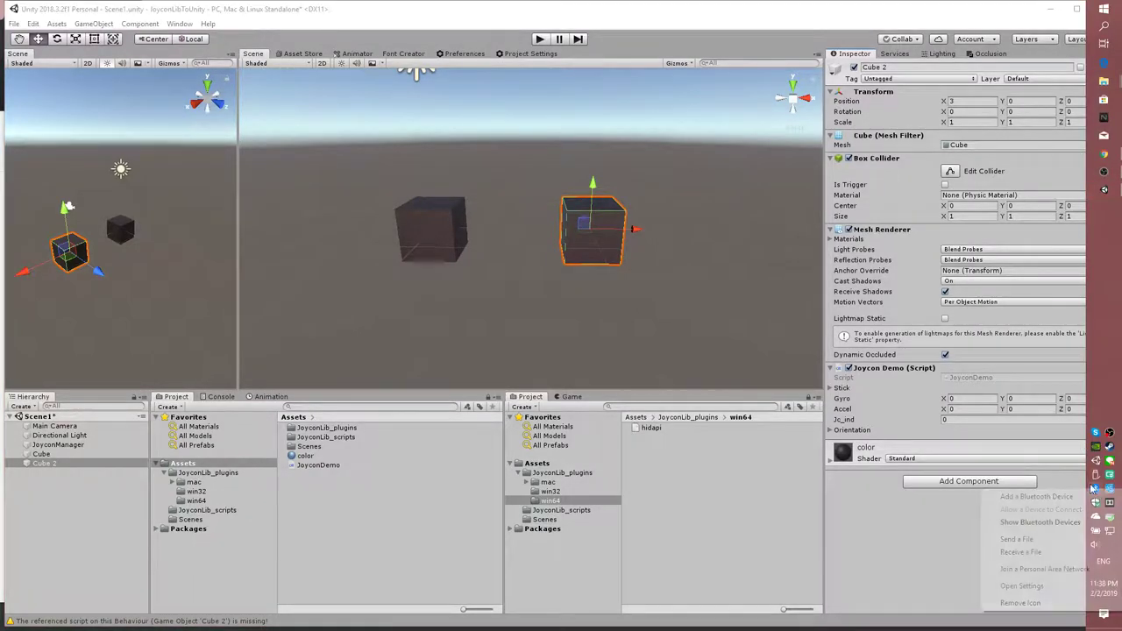
# Remove the Joy-Con (R) from Windows Bluetooth devices and confirm.
pyautogui.click(1026, 500)
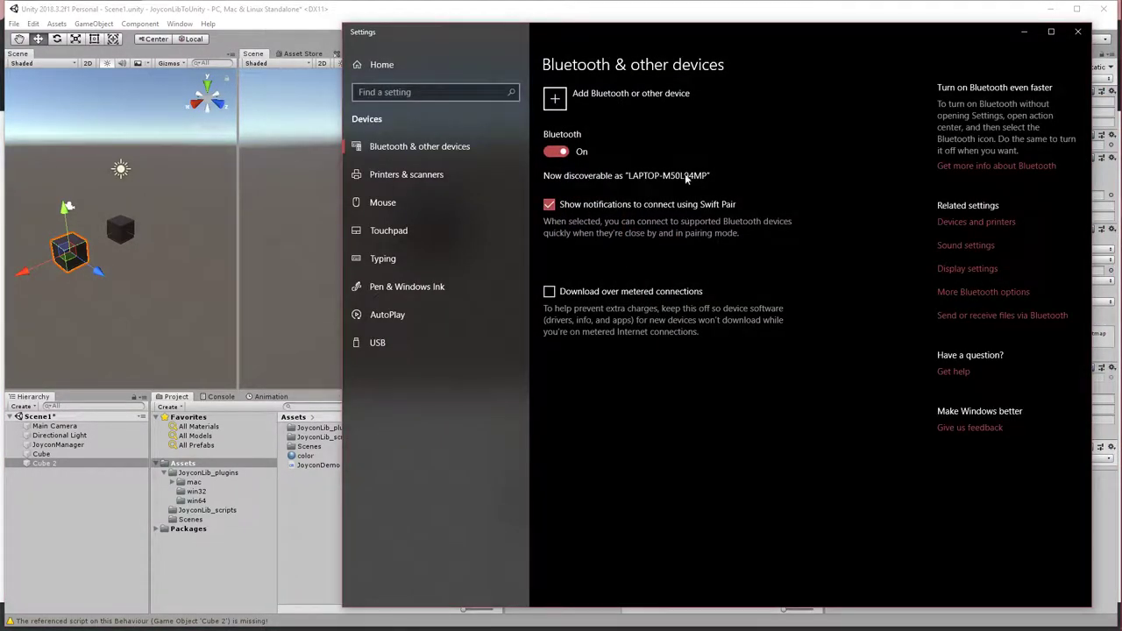
pyautogui.click(609, 226)
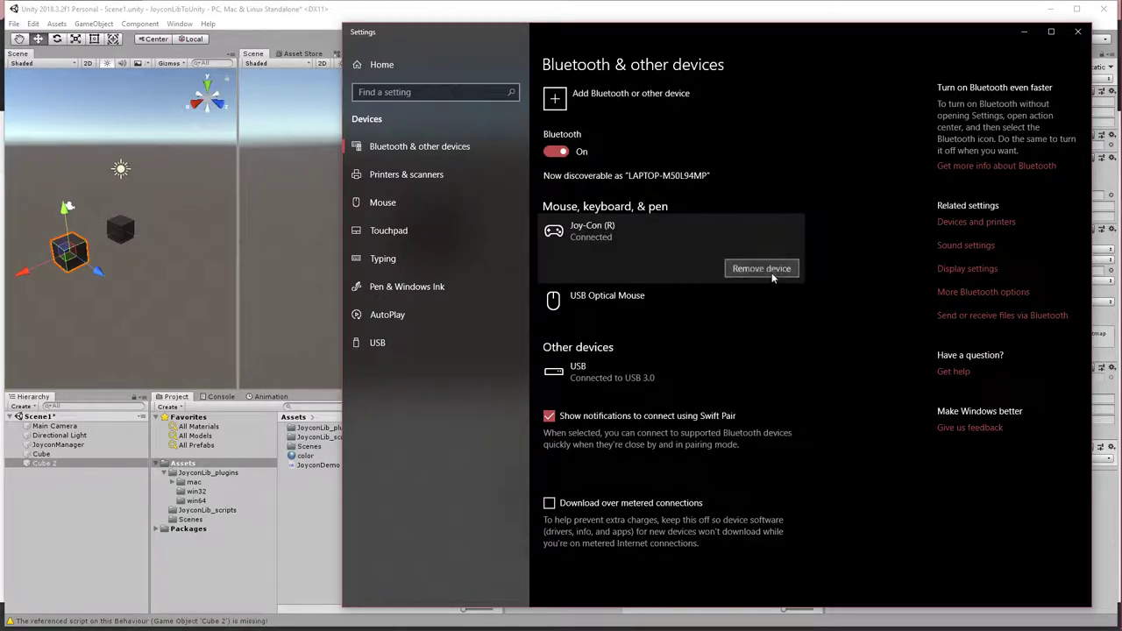
pyautogui.click(771, 272)
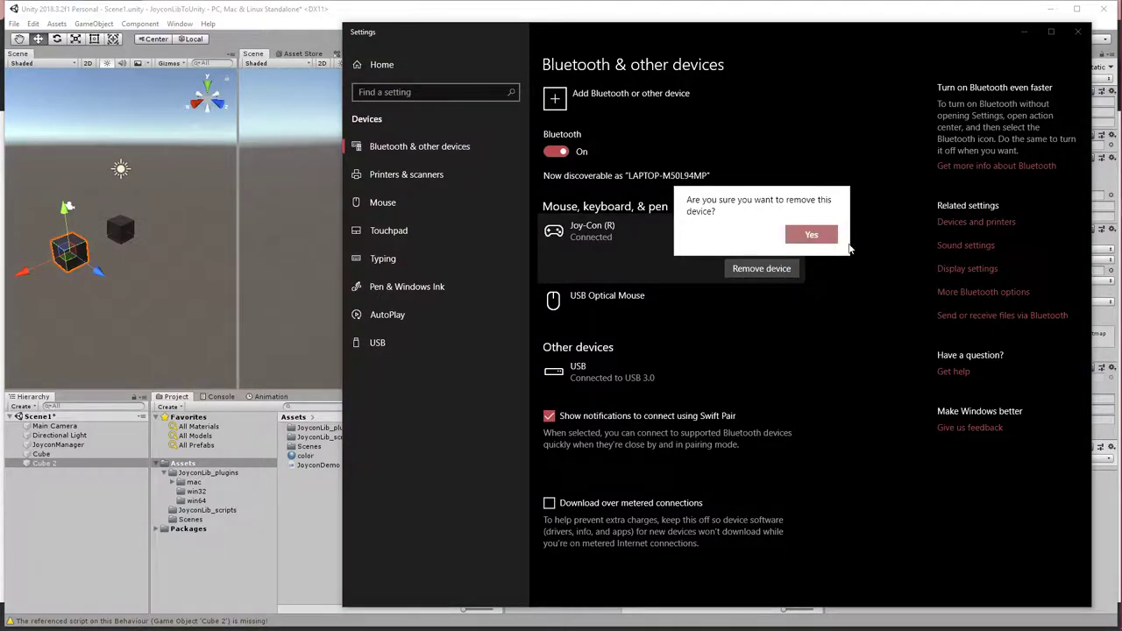
pyautogui.click(833, 239)
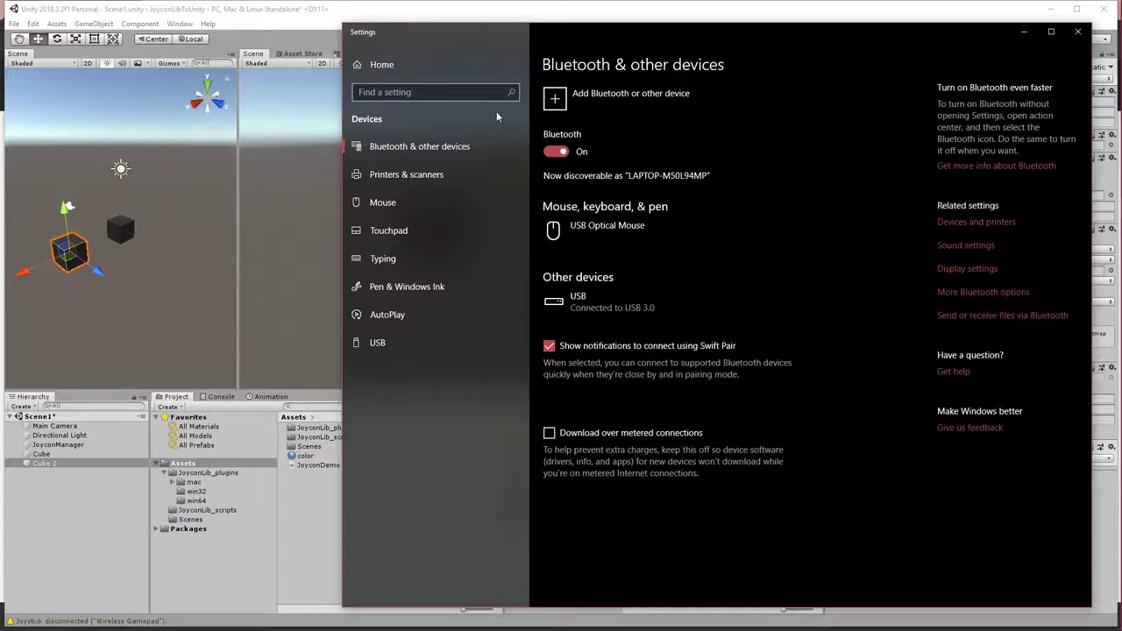
# Add a Bluetooth device and pair the Joy-Con (R) again.
pyautogui.click(596, 105)
pyautogui.click(663, 217)
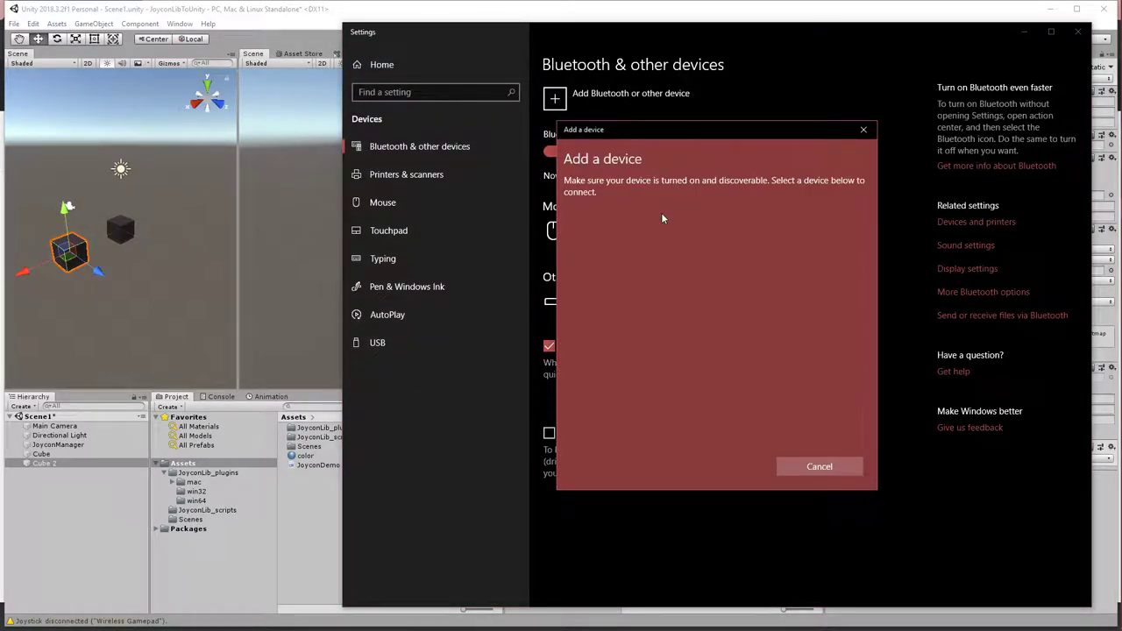
pyautogui.click(662, 216)
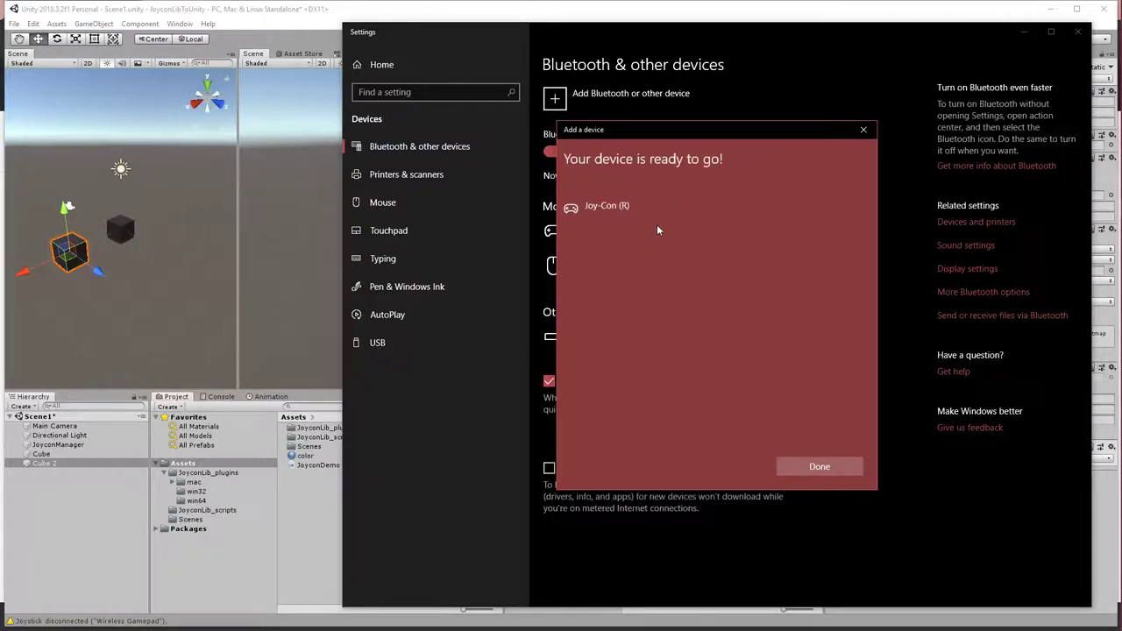
pyautogui.click(839, 473)
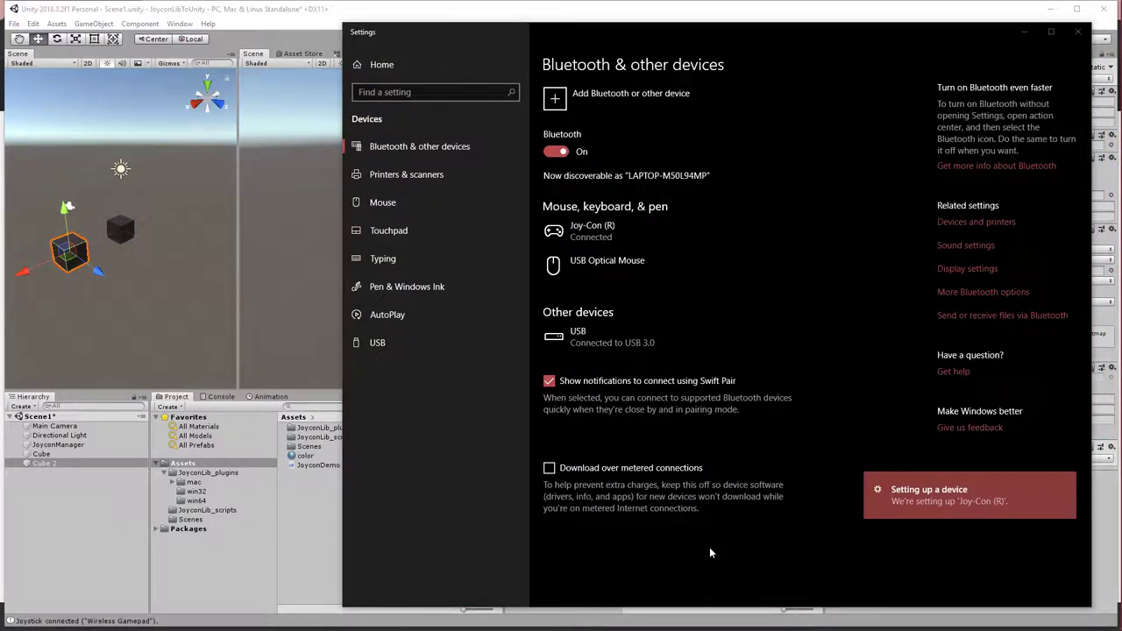
pyautogui.click(288, 548)
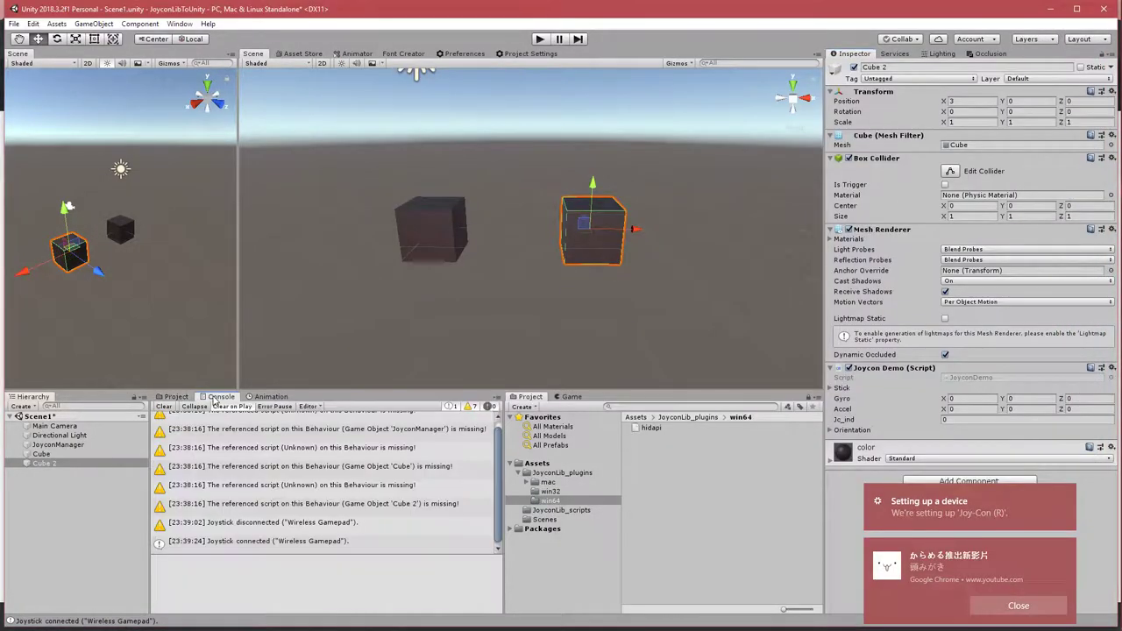
pyautogui.click(320, 542)
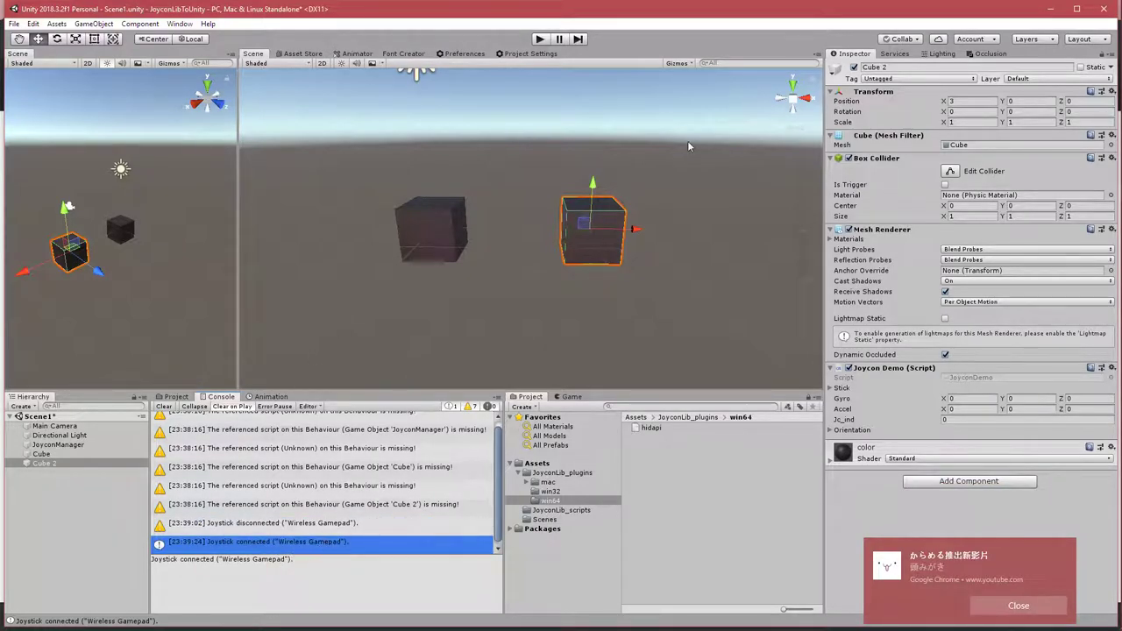
pyautogui.click(540, 39)
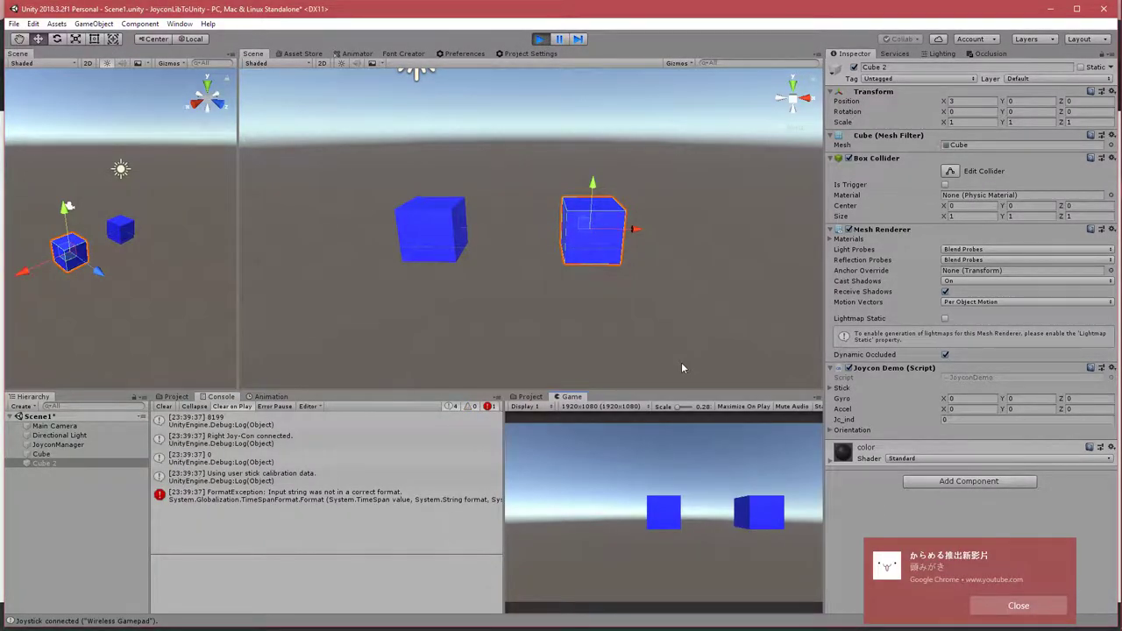
pyautogui.click(541, 39)
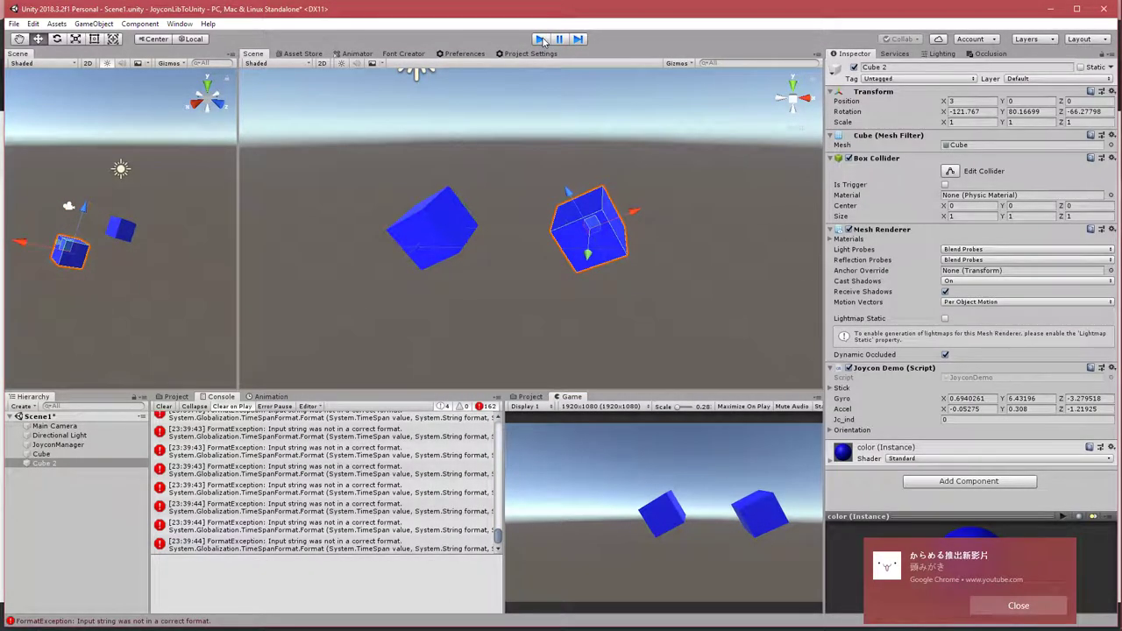
pyautogui.click(261, 433)
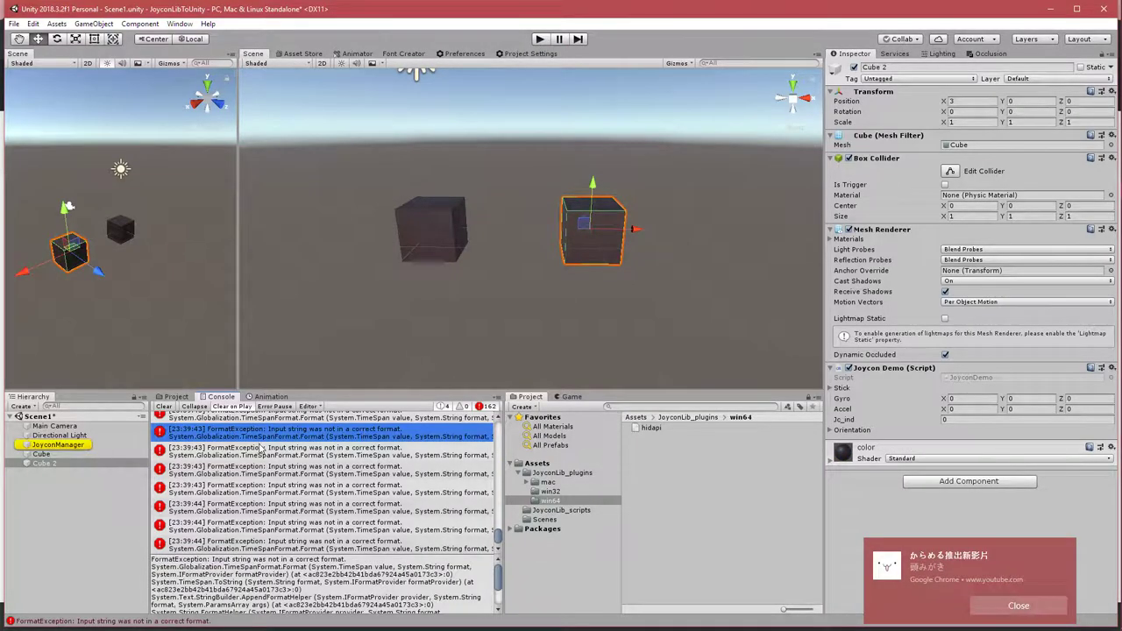
pyautogui.moveTo(1106, 255)
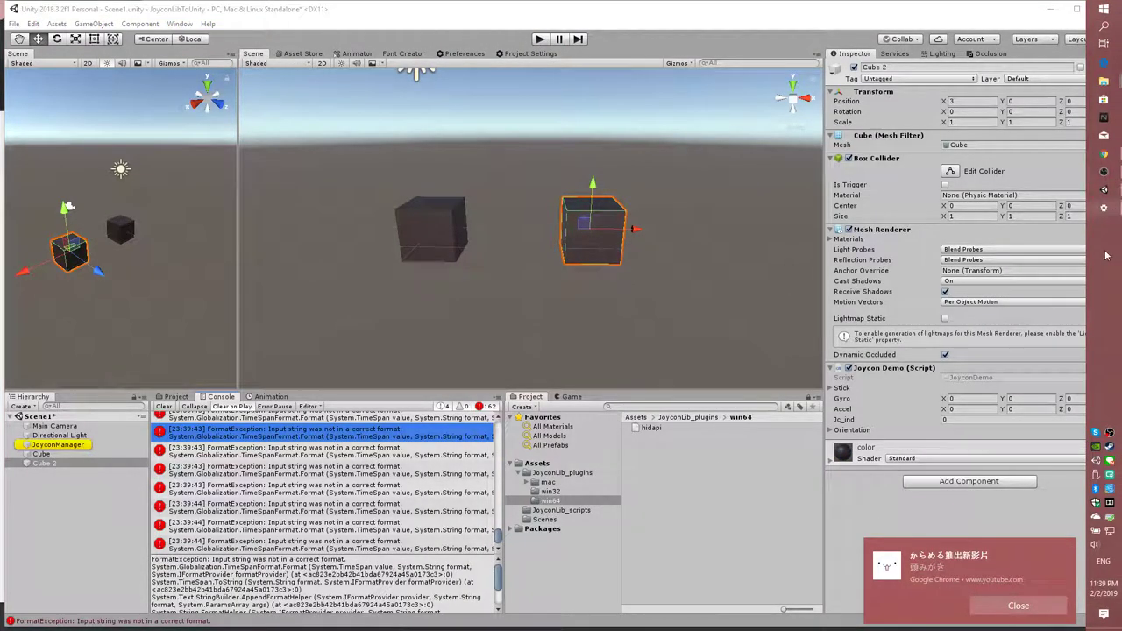
pyautogui.press('super+a')
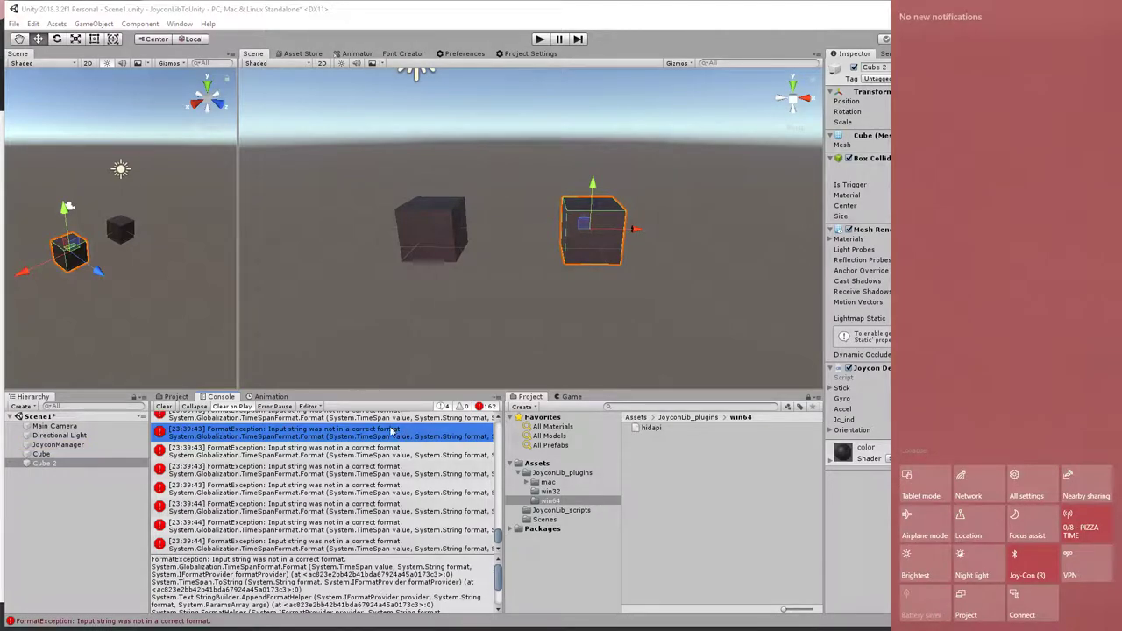
pyautogui.click(392, 433)
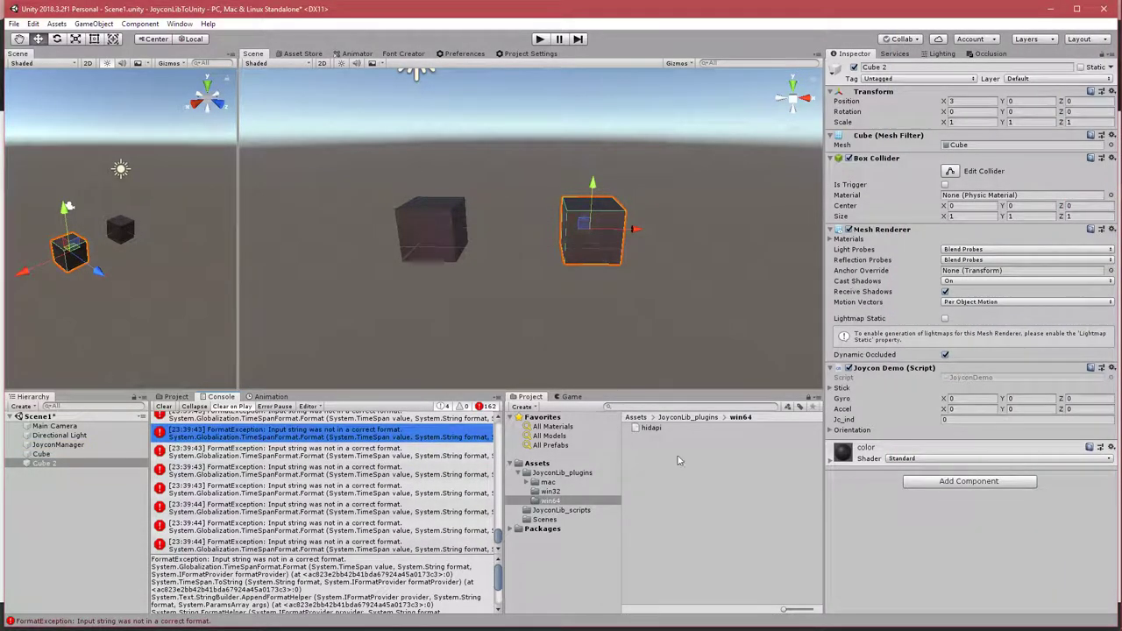
# Select JoyconDemo in the Project's Assets and open it in Visual Studio.
pyautogui.click(175, 397)
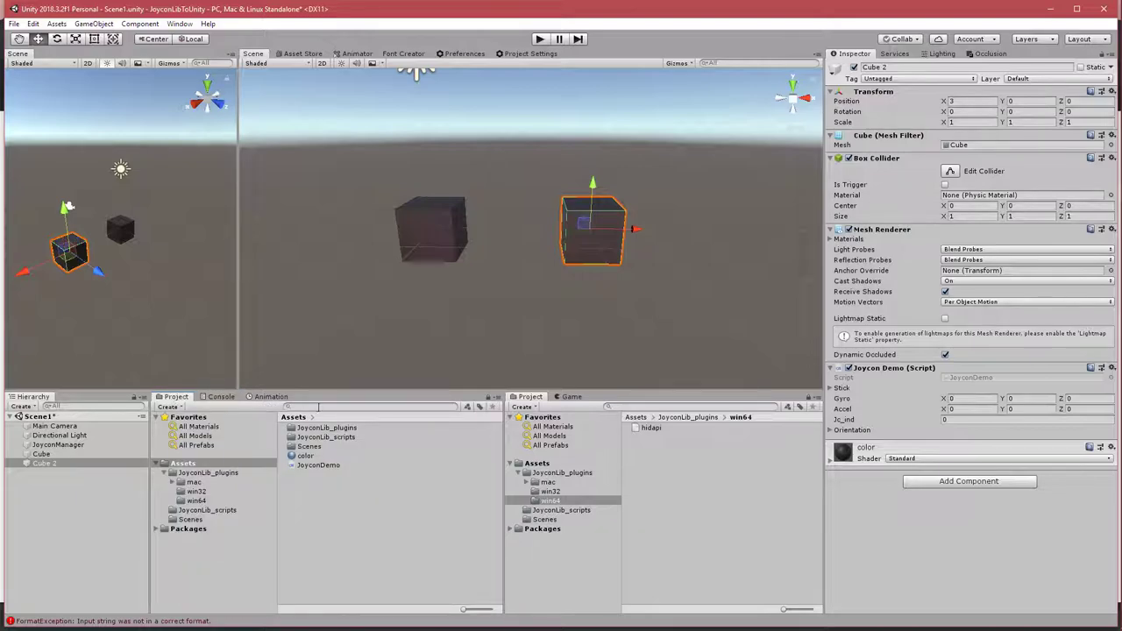
pyautogui.click(320, 466)
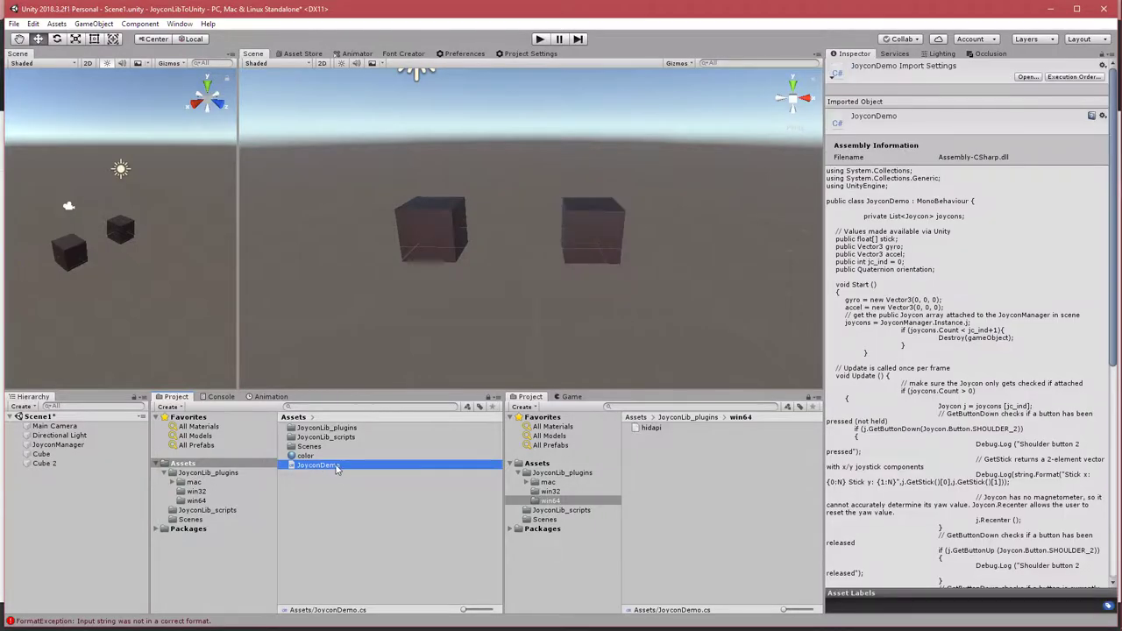
pyautogui.doubleClick(338, 467)
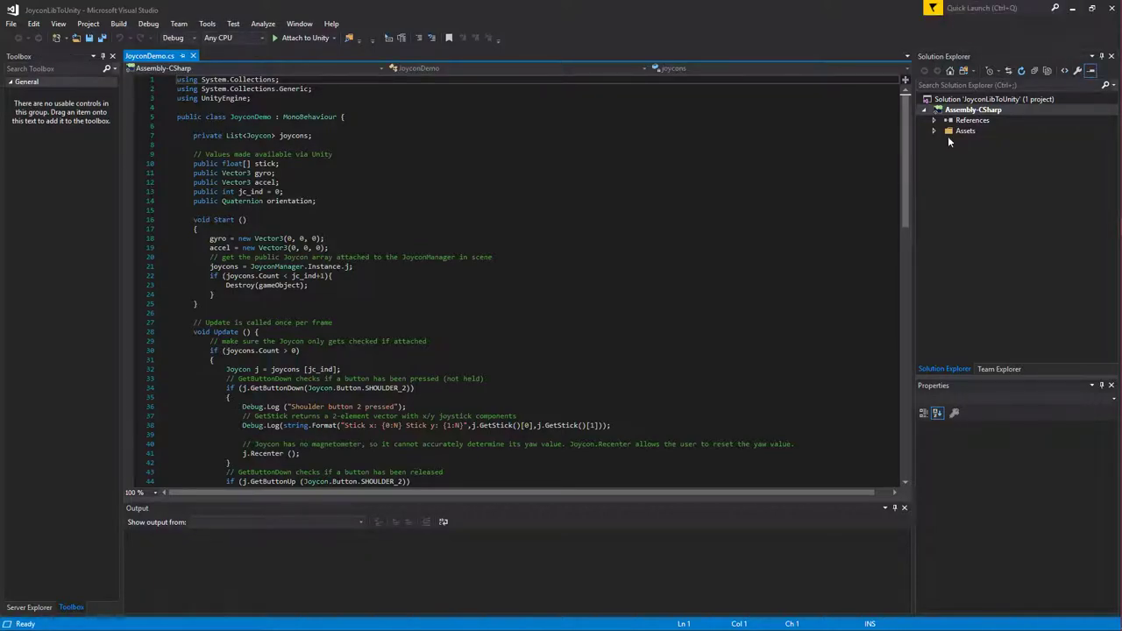
# Open Joycon.cs from Assets > JoyconLib_scripts in Solution Explorer.
pyautogui.click(934, 131)
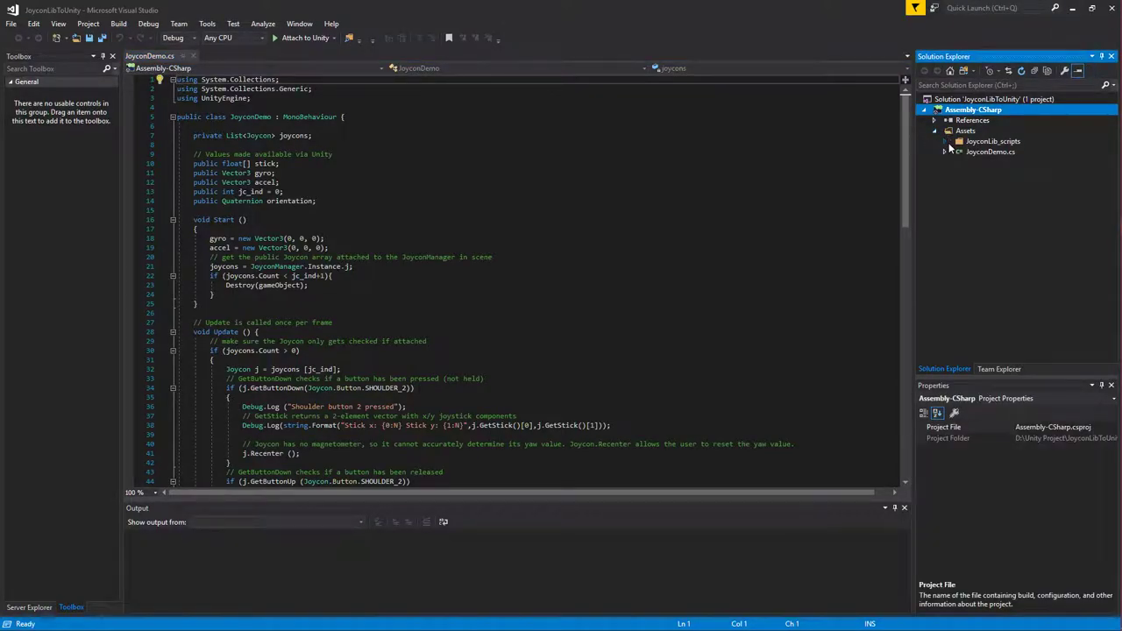
pyautogui.click(945, 141)
pyautogui.click(985, 163)
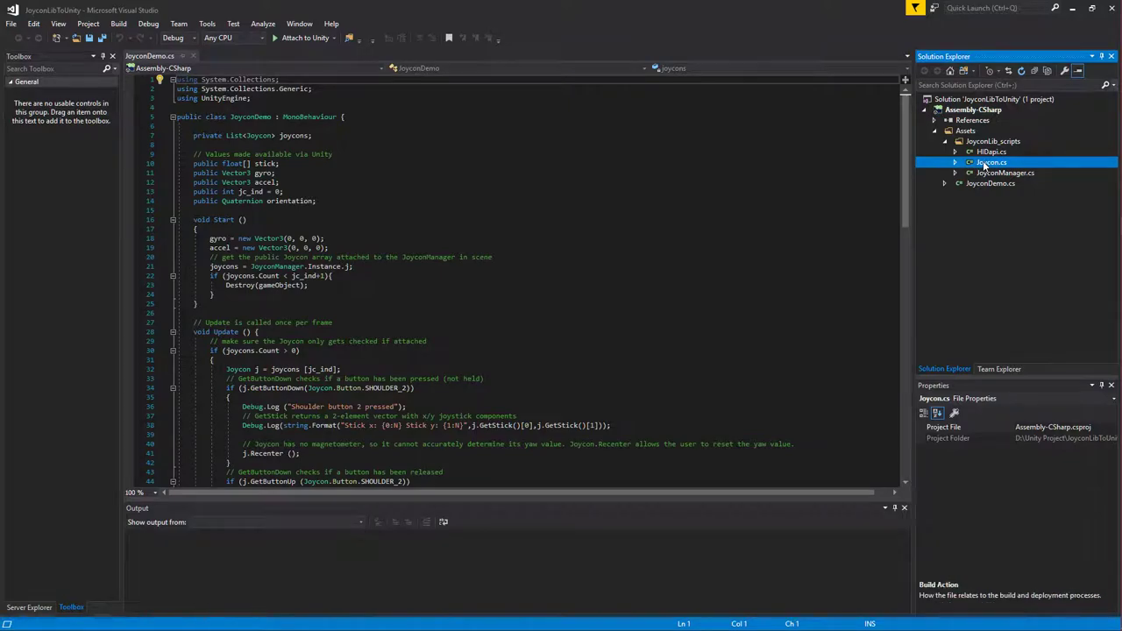
# Scroll down to line 376 and select the Dequeue DebugPrint statement.
pyautogui.scroll(-12, 535, 281)
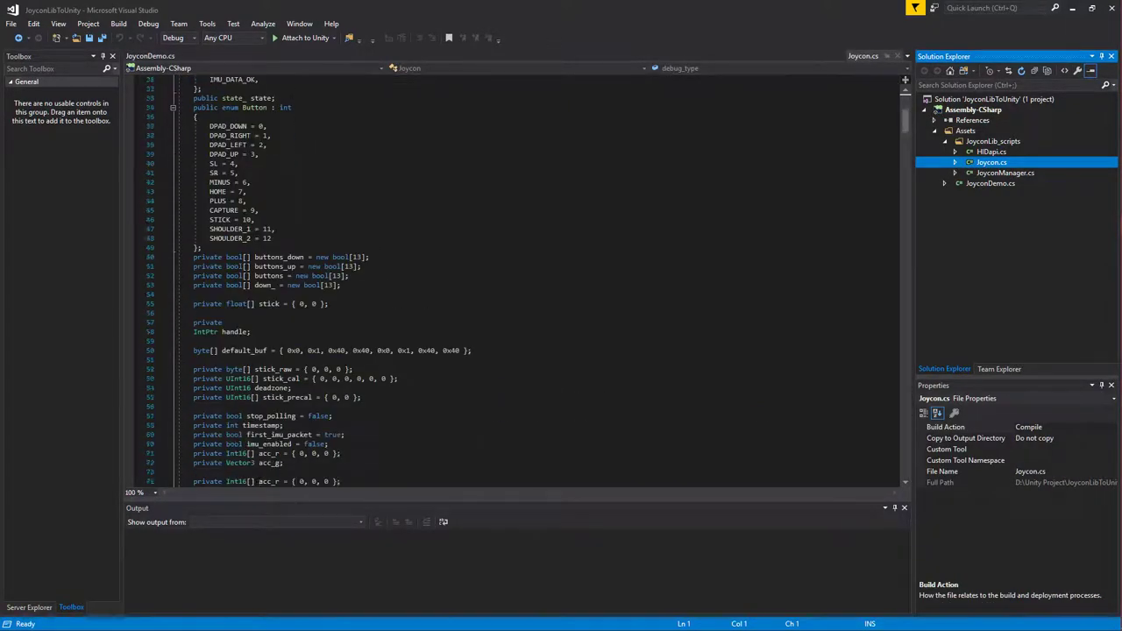
pyautogui.scroll(-12, 535, 281)
pyautogui.scroll(-12, 535, 280)
pyautogui.scroll(-12, 535, 281)
pyautogui.scroll(-13, 518, 280)
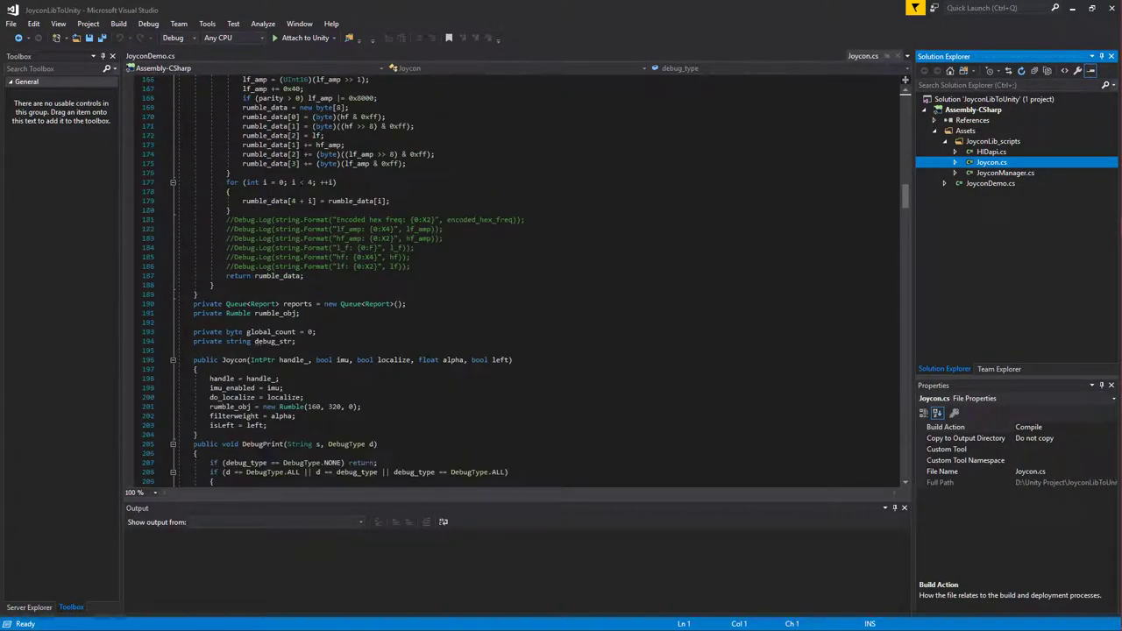
pyautogui.scroll(-13, 518, 280)
pyautogui.scroll(-13, 518, 281)
pyautogui.scroll(-13, 517, 280)
pyautogui.scroll(-13, 518, 281)
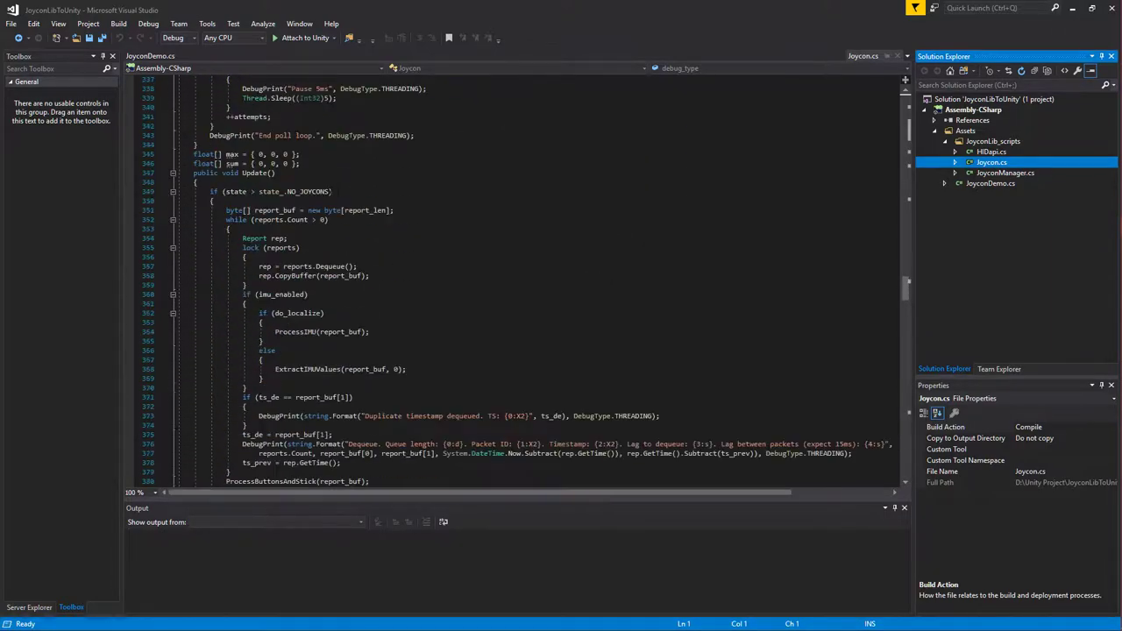
pyautogui.scroll(-7, 517, 281)
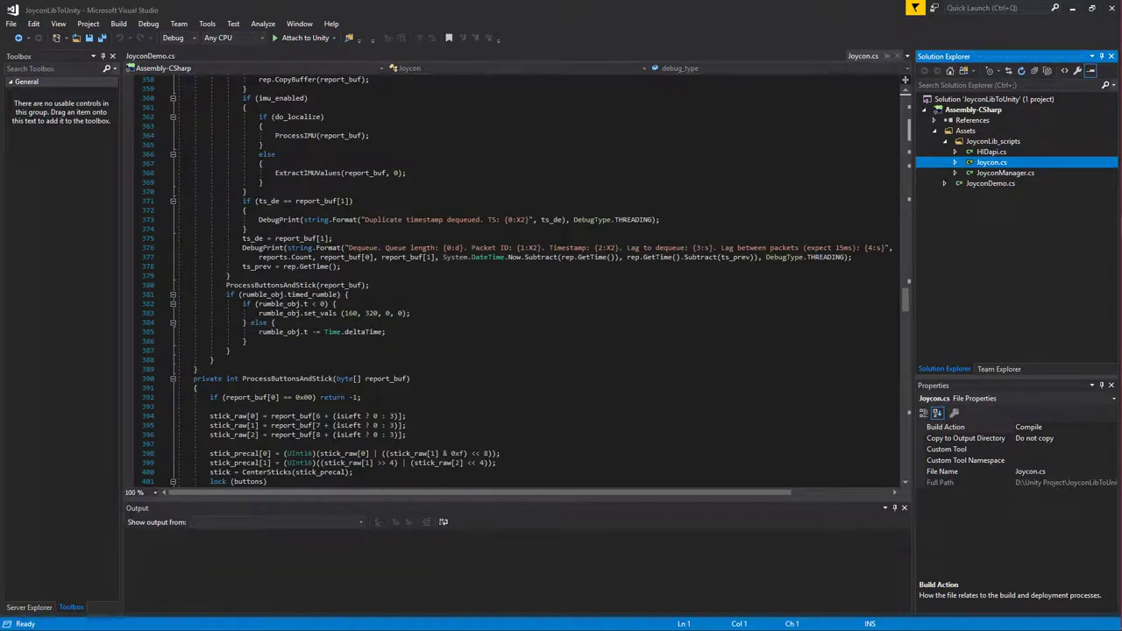
pyautogui.moveTo(242, 247)
pyautogui.mouseDown()
pyautogui.moveTo(236, 257)
pyautogui.moveTo(903, 253)
pyautogui.mouseUp()
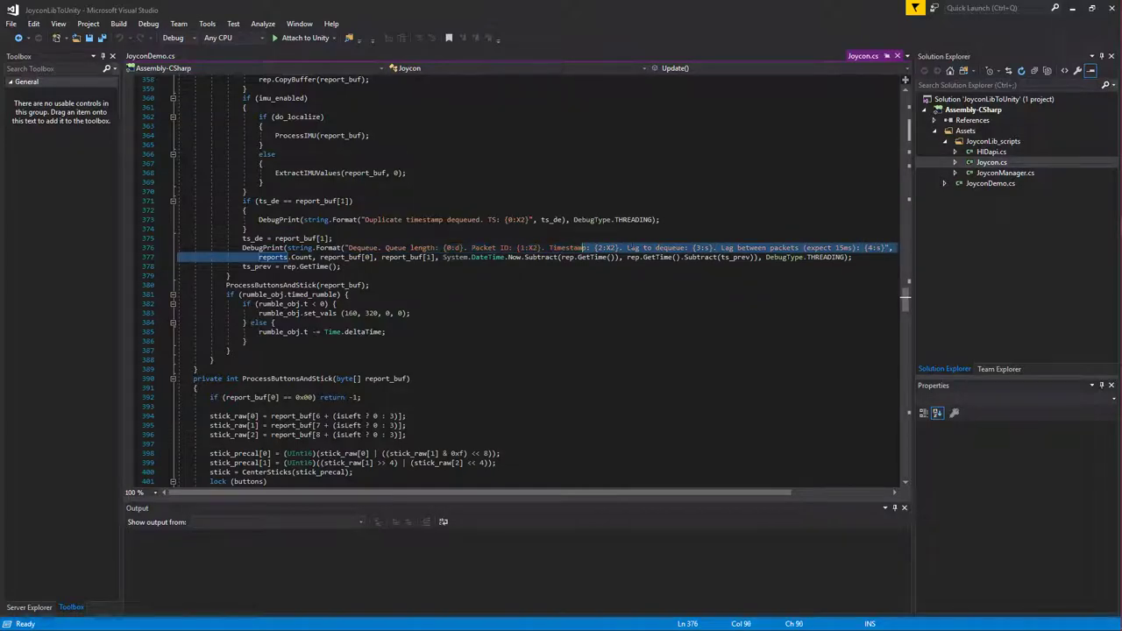
# Join lines 376–377 and comment out the DebugPrint call with //.
pyautogui.click(899, 249)
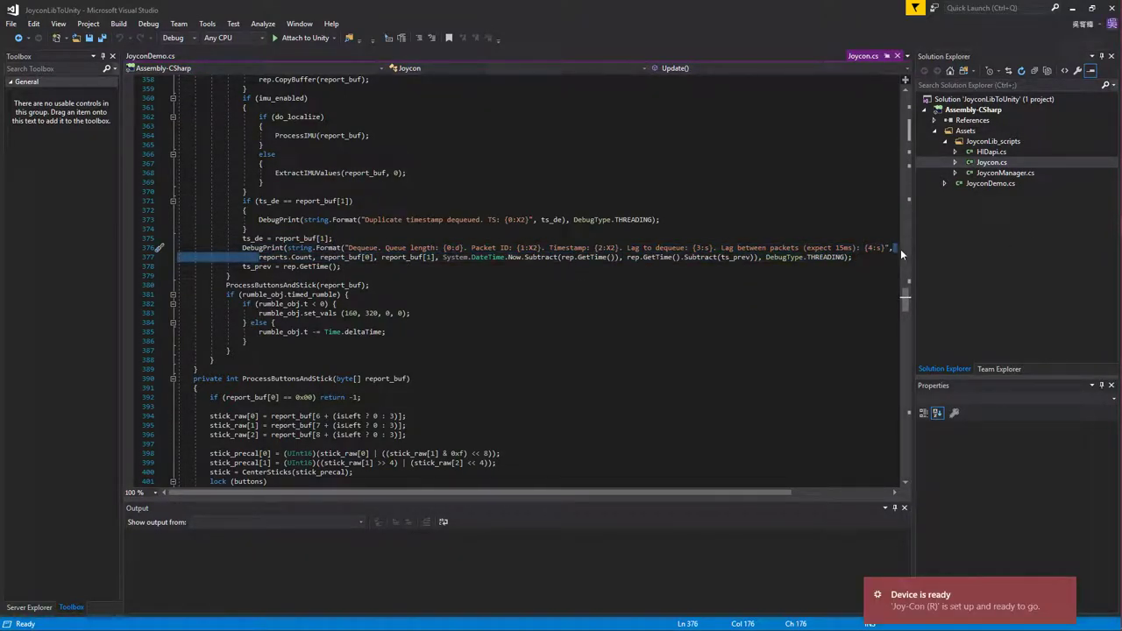
pyautogui.press('Delete')
pyautogui.press('Left')
pyautogui.press('Left')
pyautogui.press('Left')
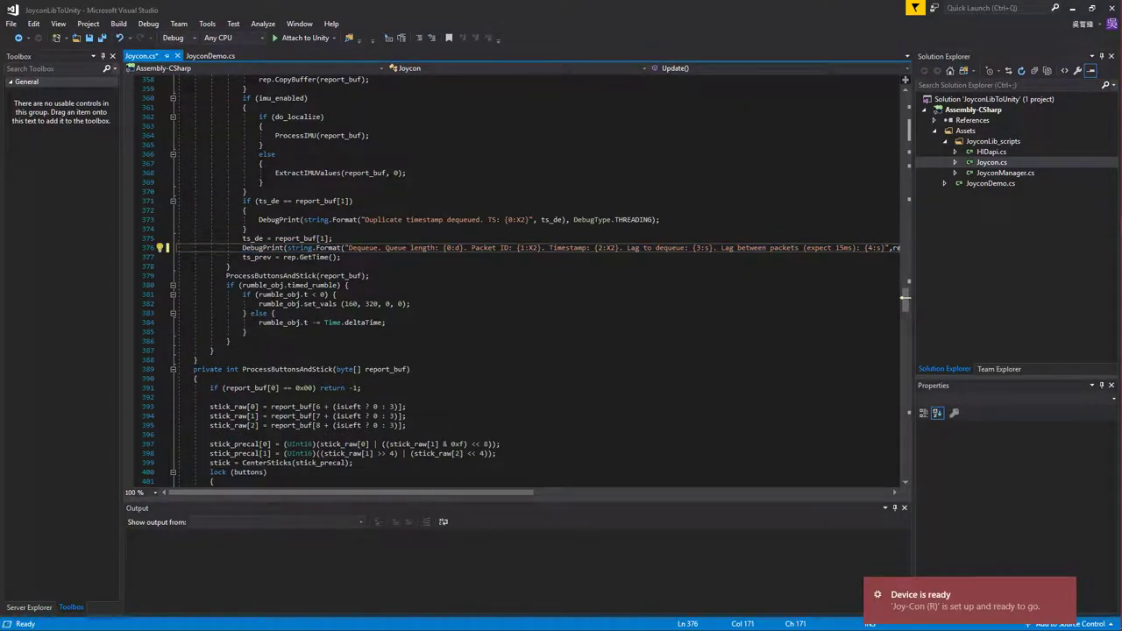
pyautogui.press('Home')
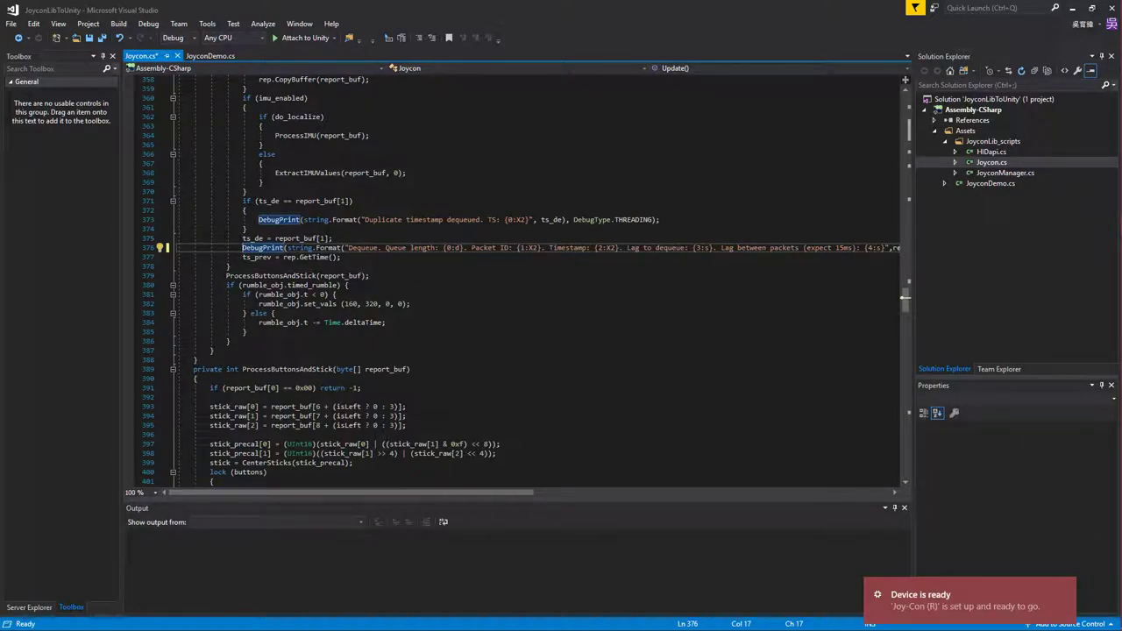
pyautogui.write('//')
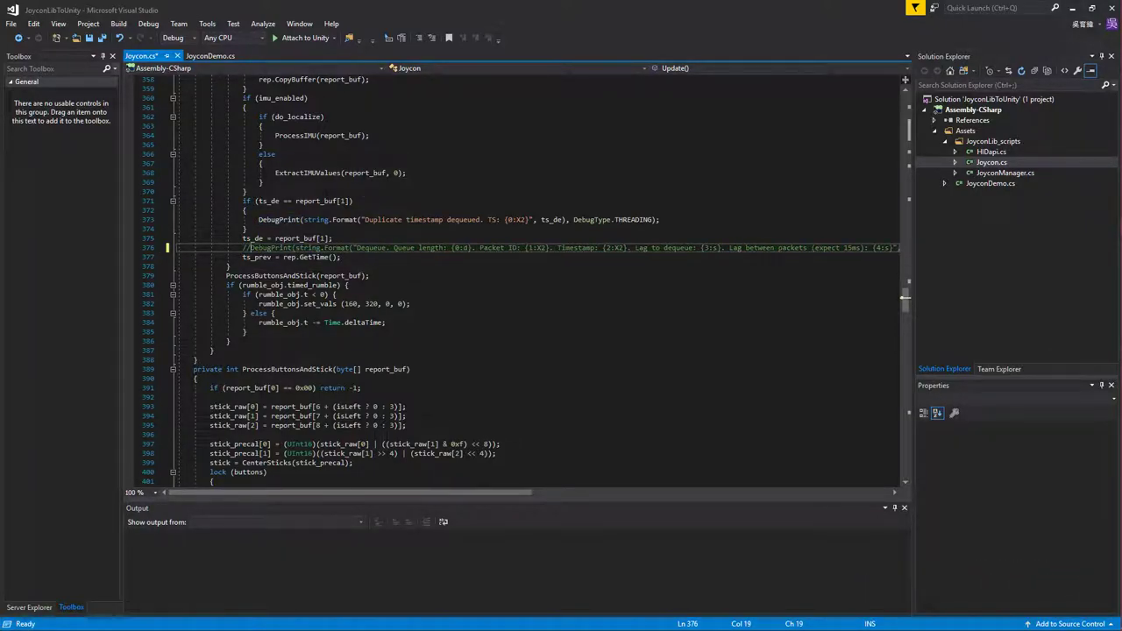
# Discard a draft note line, save Joycon.cs with Ctrl+S, and return to Unity.
pyautogui.hotkey('ctrl', 'Return')
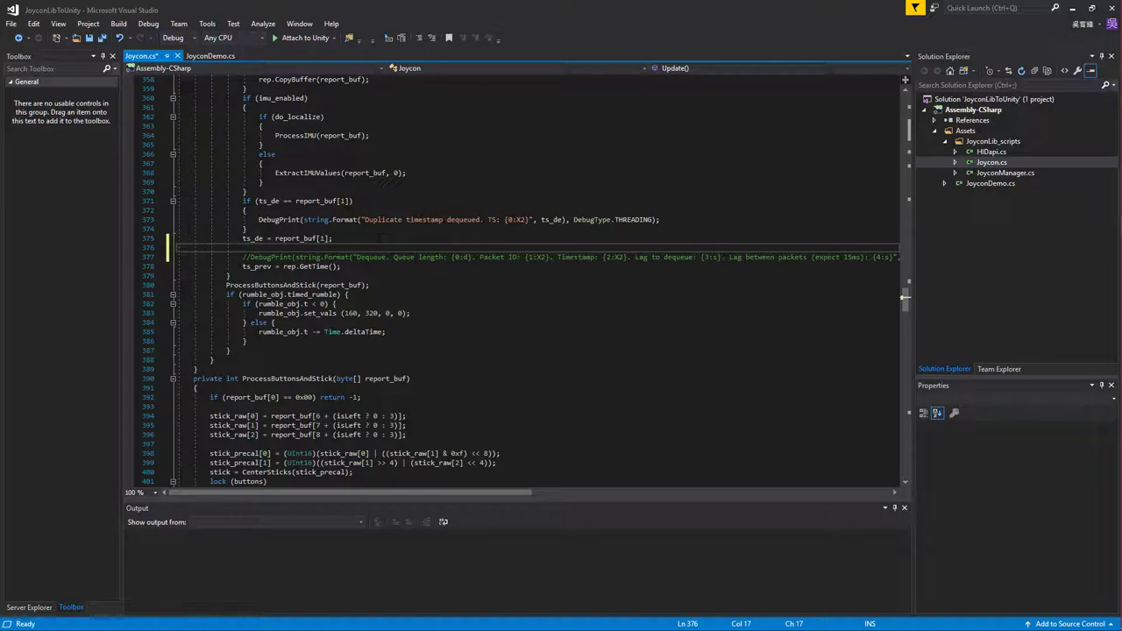
pyautogui.write('//')
pyautogui.write("I don't ")
pyautogui.write('know why')
pyautogui.write(' this line err')
pyautogui.write('or the shit out')
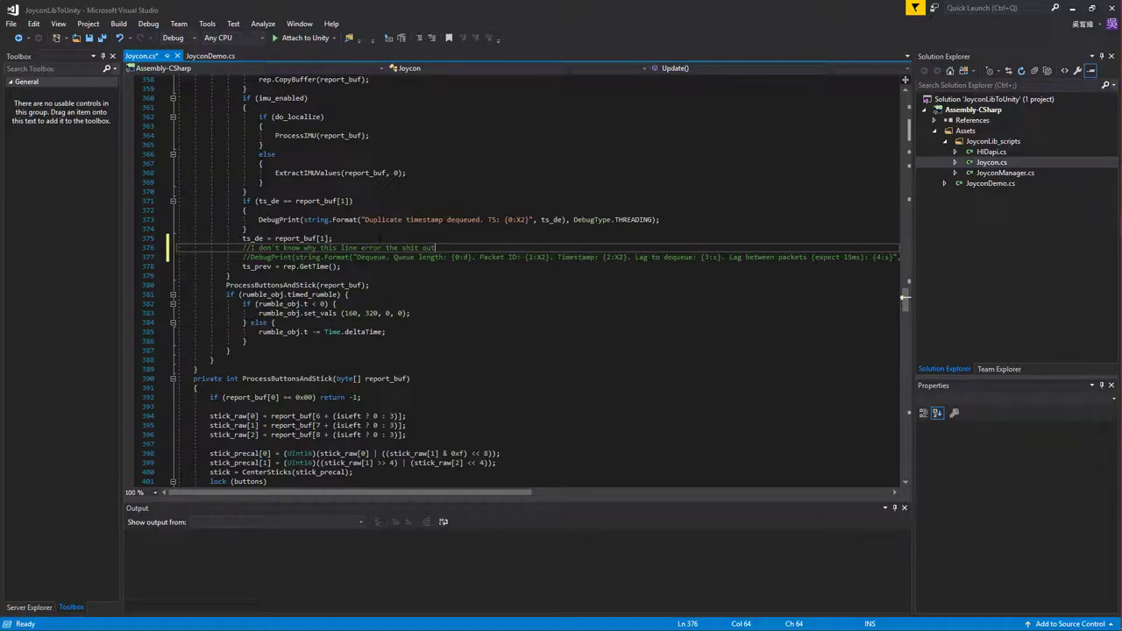
pyautogui.hotkey('ctrl', 'z')
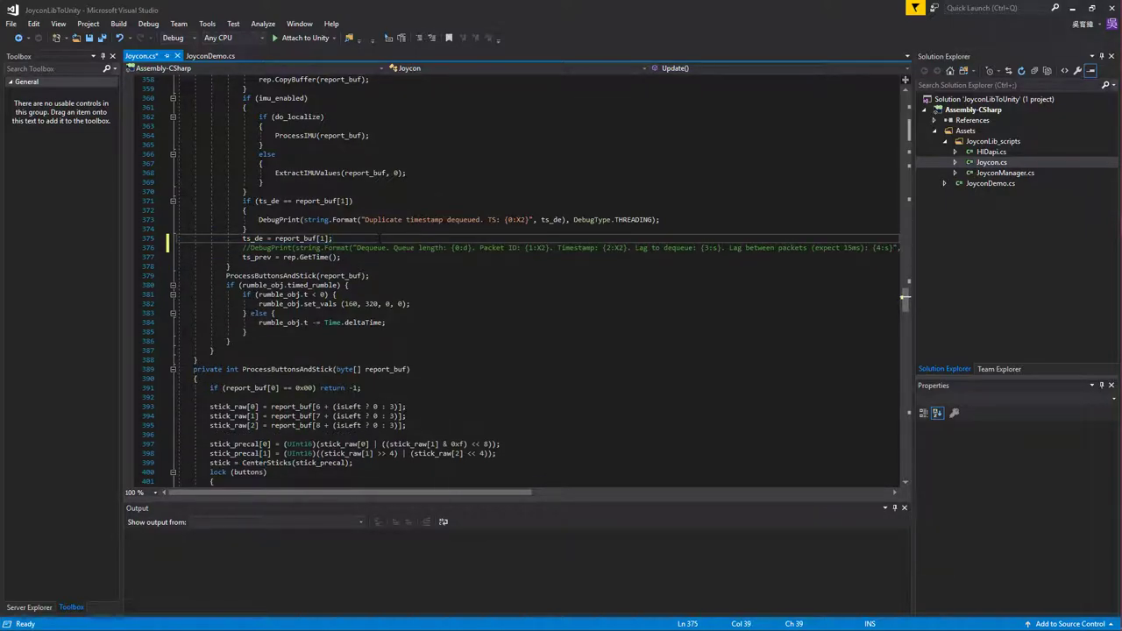
pyautogui.hotkey('ctrl', 's')
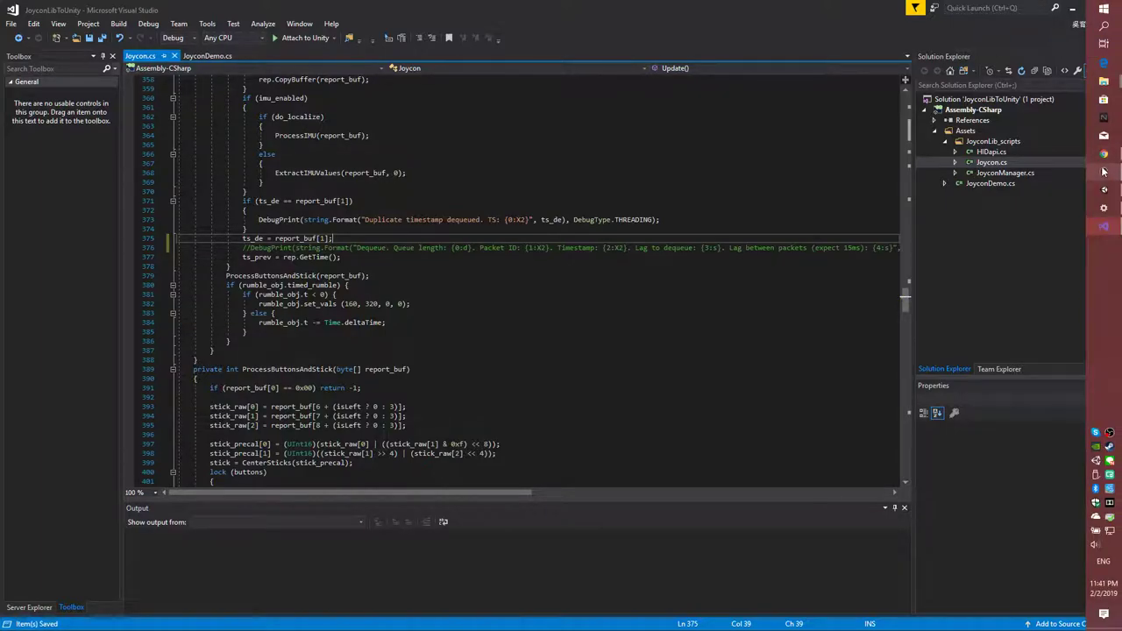
pyautogui.click(1106, 173)
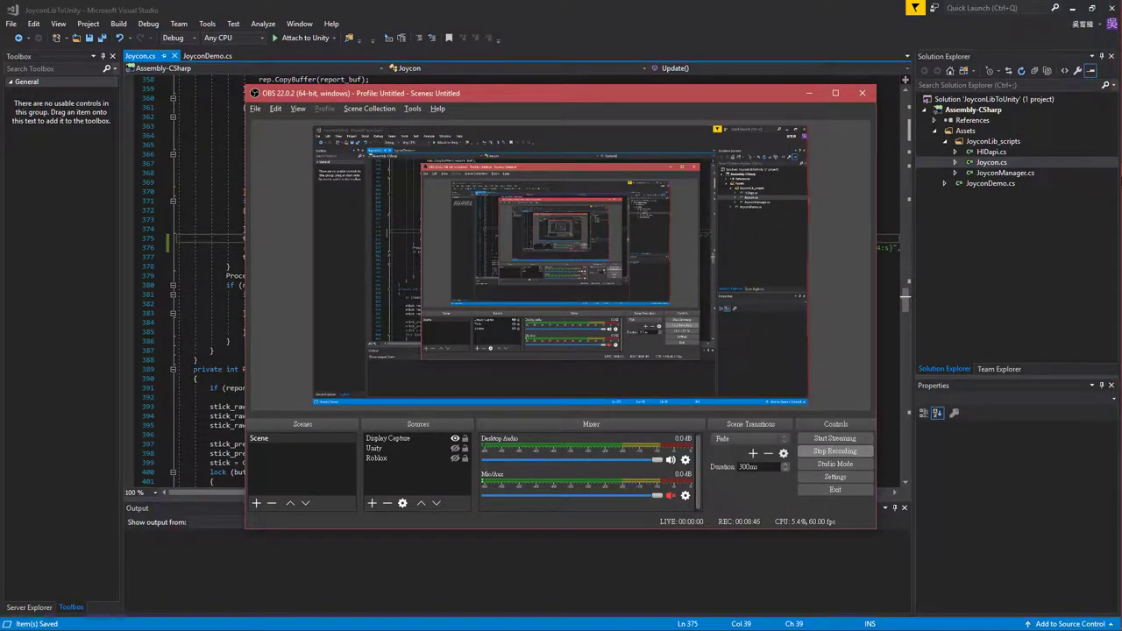
pyautogui.click(1107, 190)
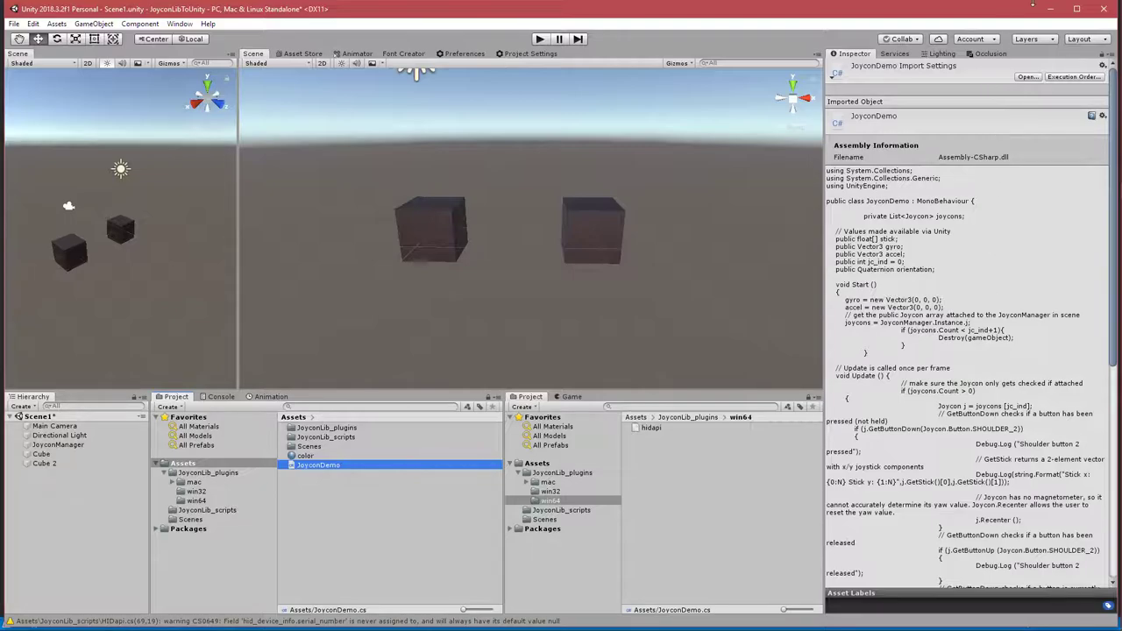
# Maximize Unity, play the demo, and inspect the Joy-Con connection and calibration log entries.
pyautogui.click(1077, 9)
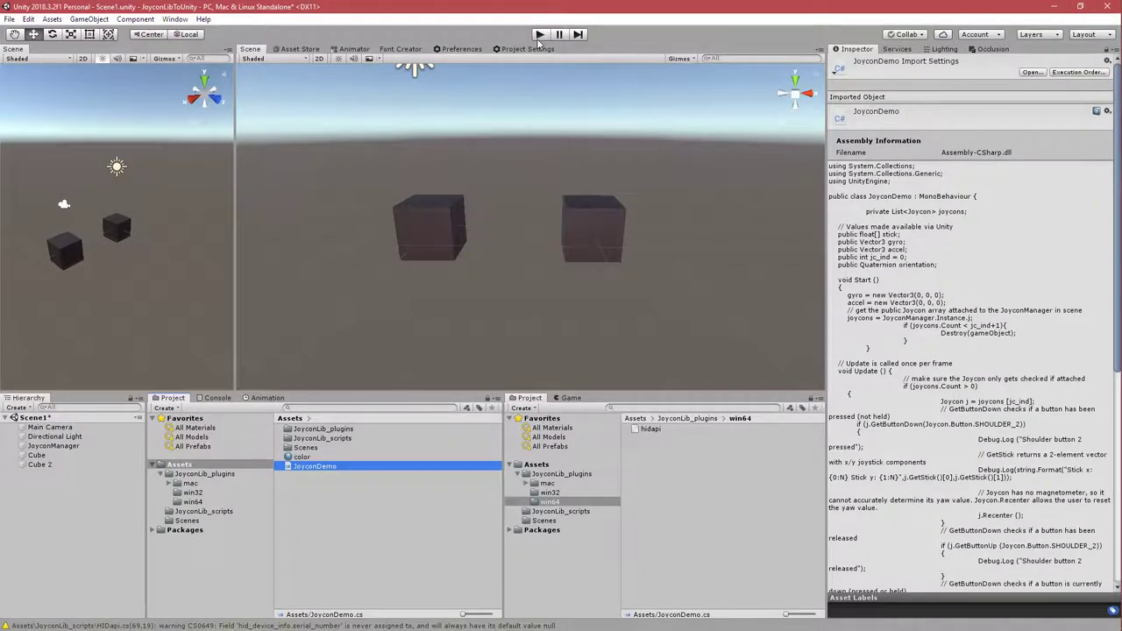
pyautogui.click(540, 34)
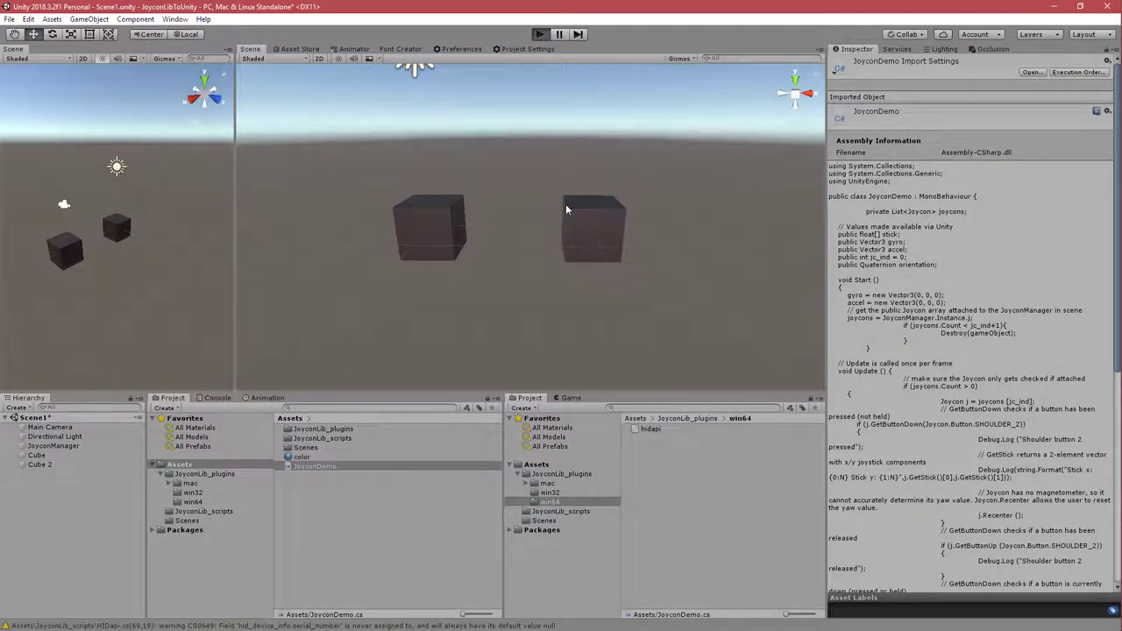
pyautogui.click(217, 399)
pyautogui.click(233, 463)
pyautogui.click(253, 440)
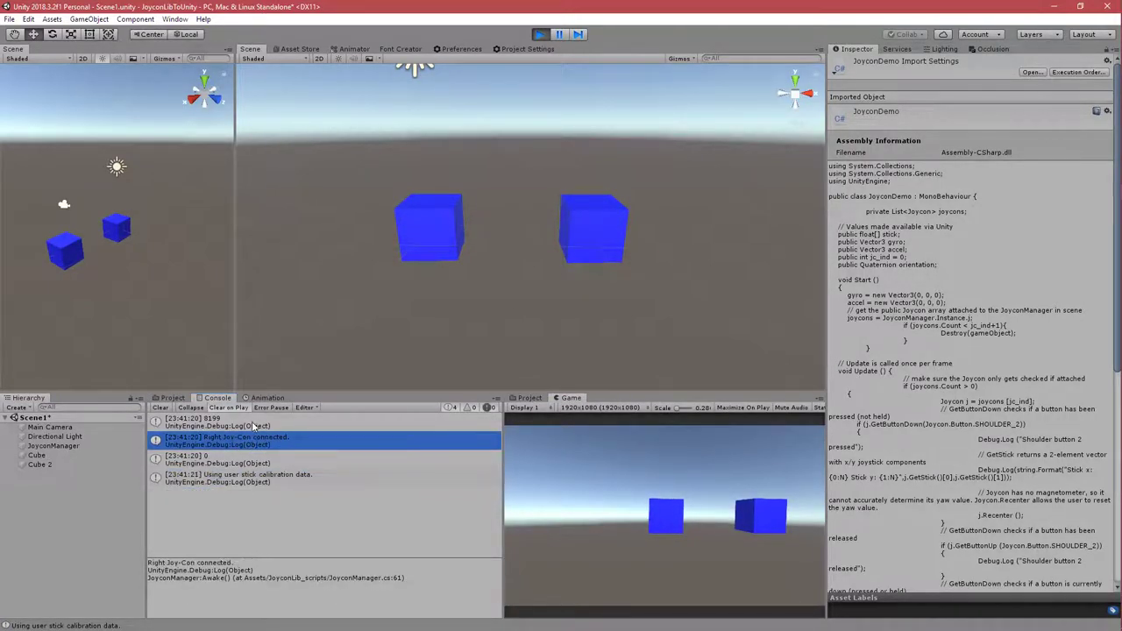
pyautogui.click(271, 481)
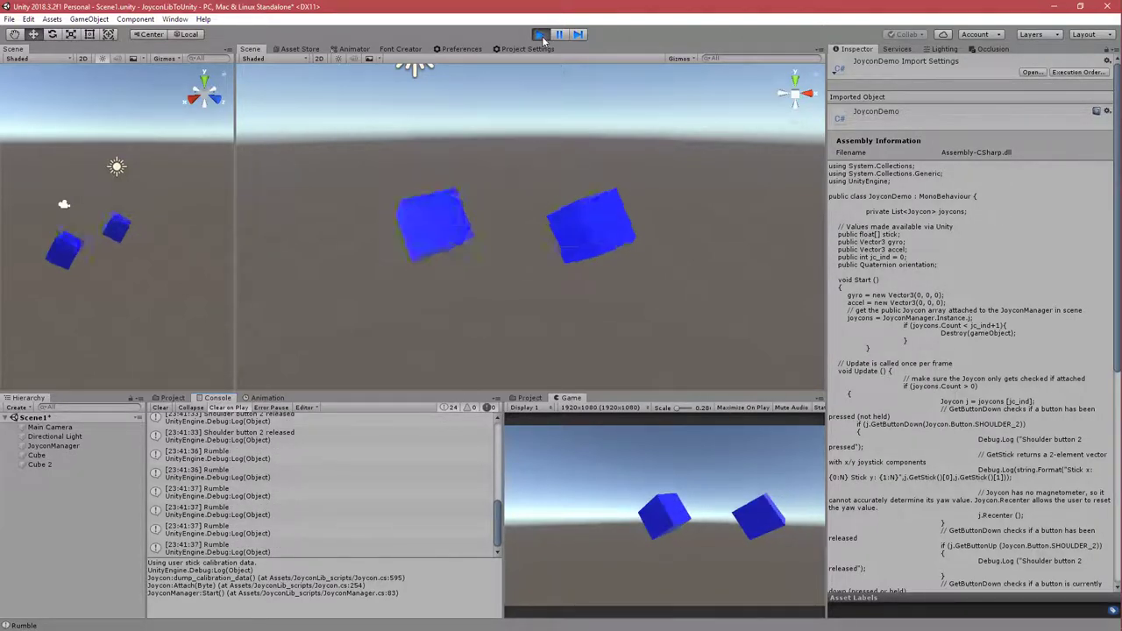
# Stop the play test and bring OBS to the front.
pyautogui.click(540, 34)
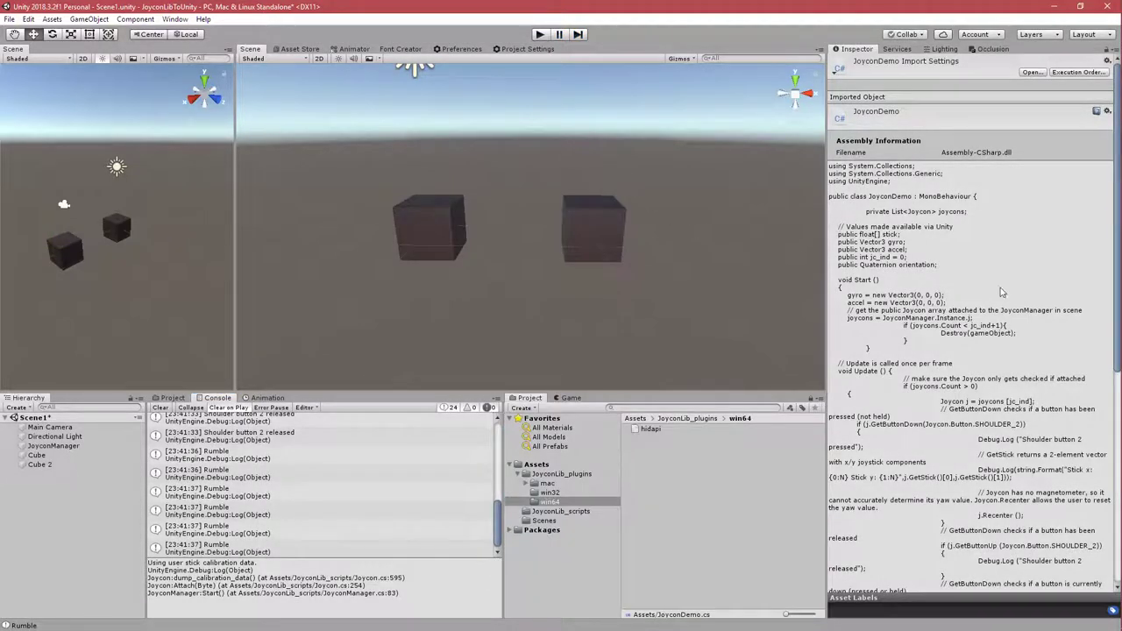
pyautogui.moveTo(1115, 229)
pyautogui.click(1106, 173)
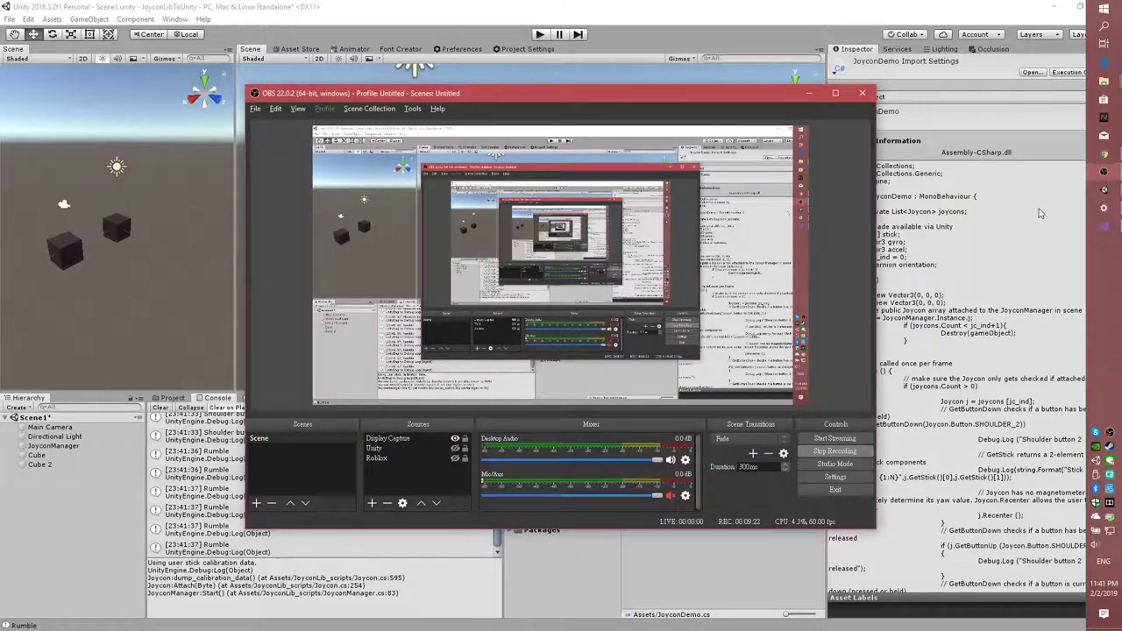